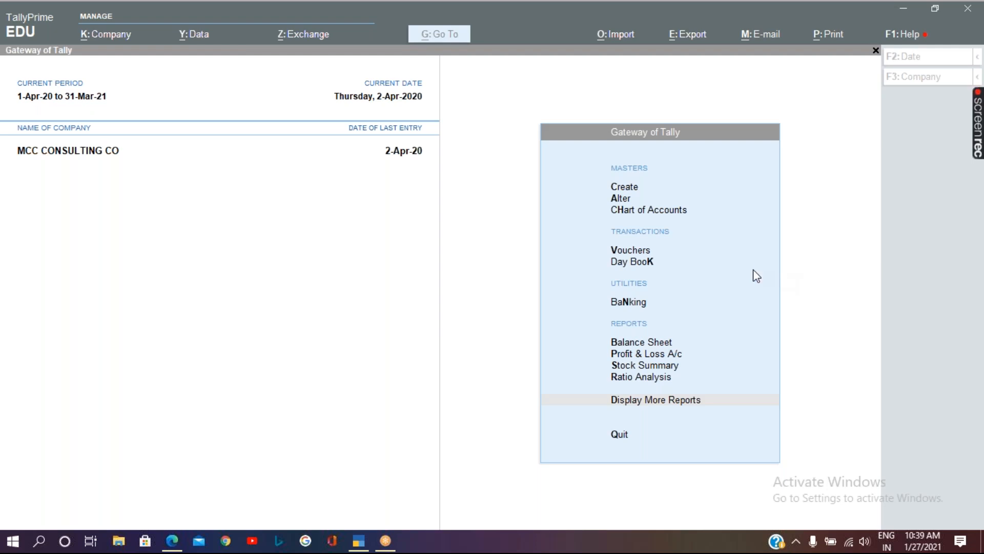
# - Open voucher creation, examine the list of available voucher types, and return to the Gateway of Tally
pyautogui.click(497, 377)
pyautogui.click(463, 362)
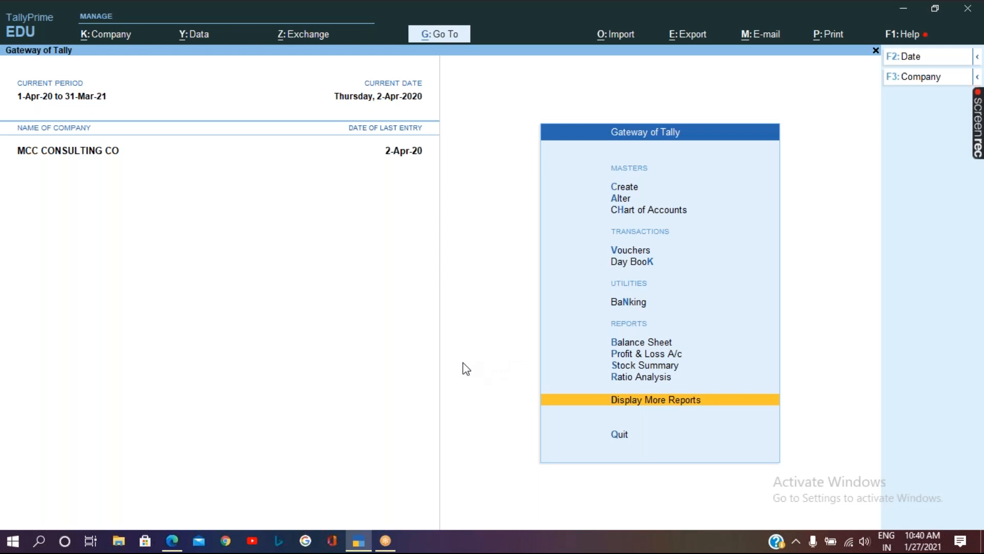
pyautogui.click(631, 251)
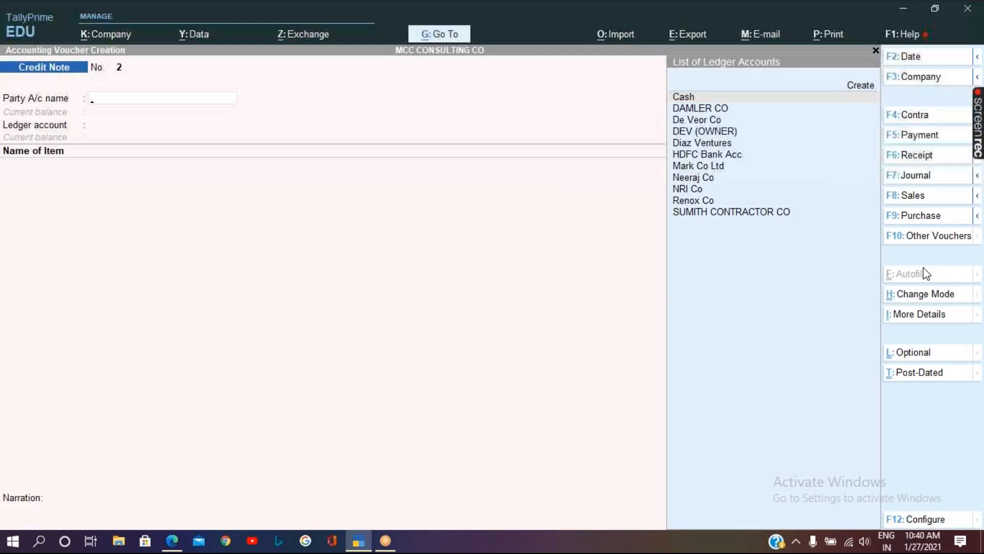
pyautogui.press('F10')
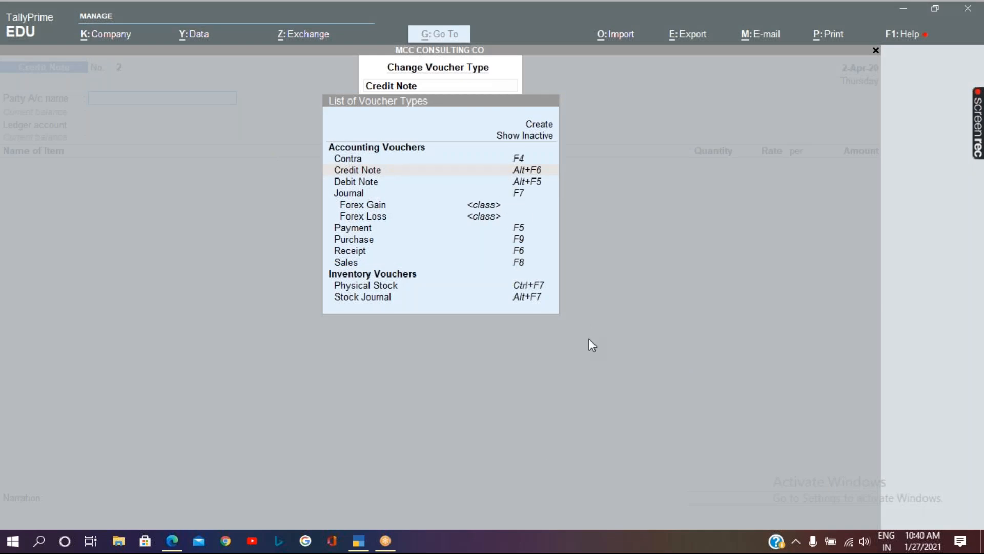
pyautogui.click(552, 407)
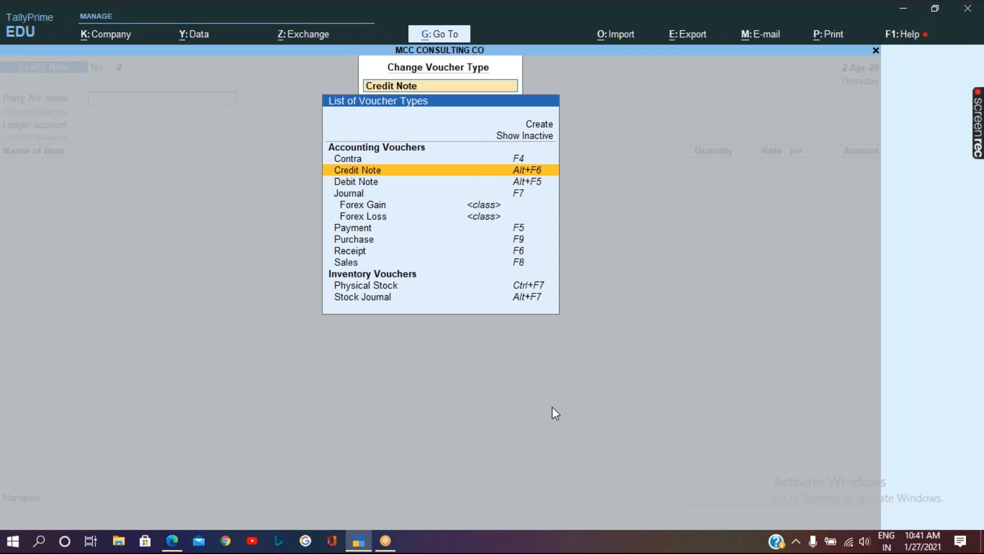
pyautogui.press('Return')
pyautogui.press('Escape')
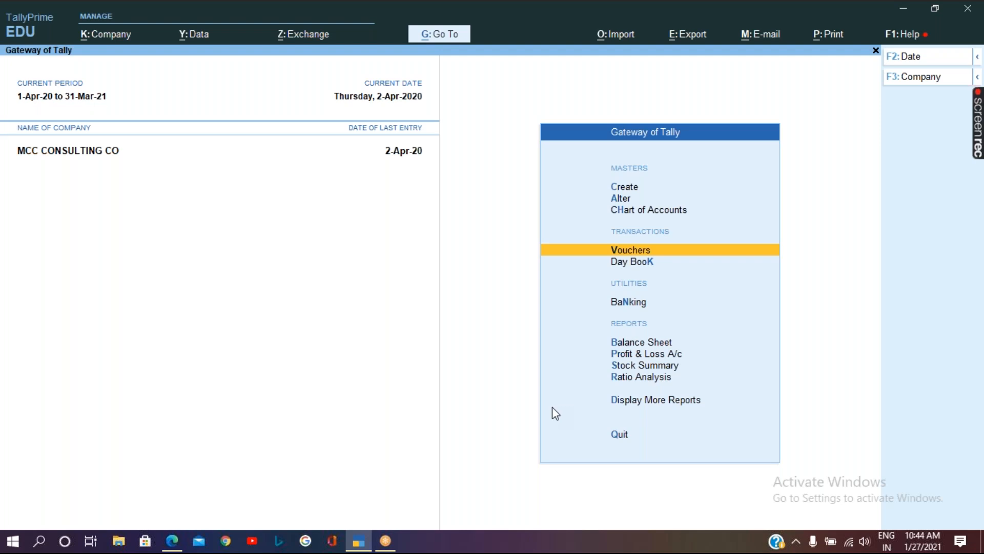
# - View the Stock Summary in detailed form, with the individual items under each stock group
pyautogui.press('s')
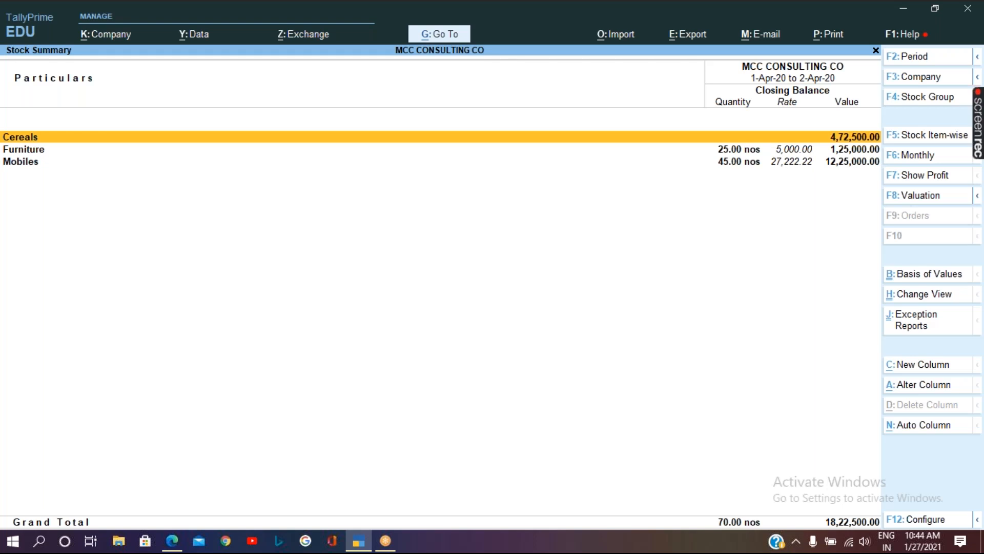
pyautogui.hotkey('alt', 'F5')
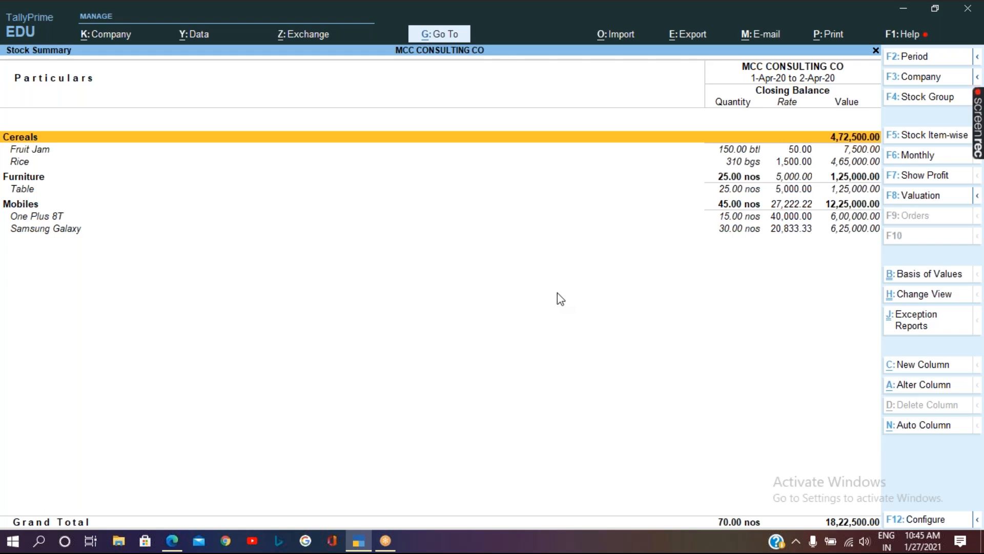
pyautogui.click(829, 9)
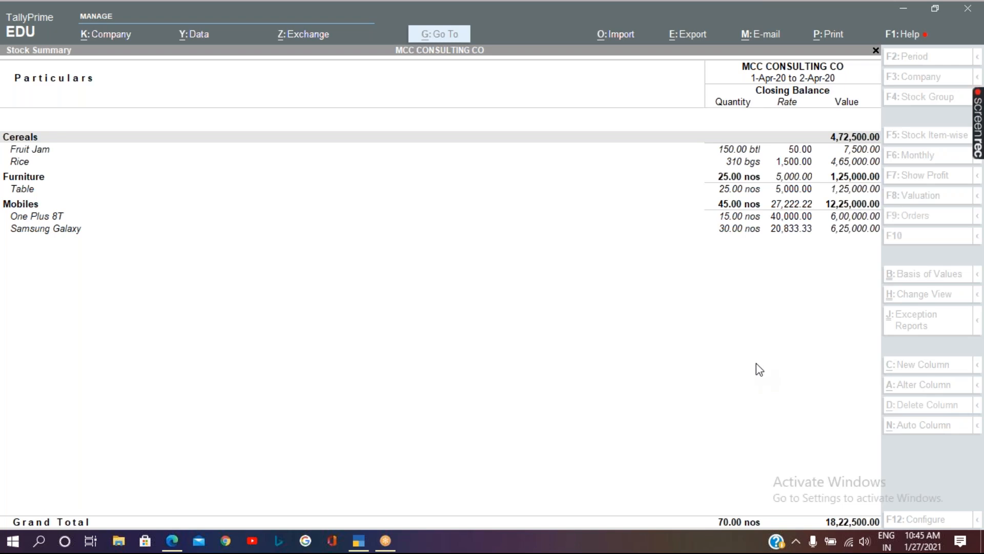
pyautogui.click(919, 256)
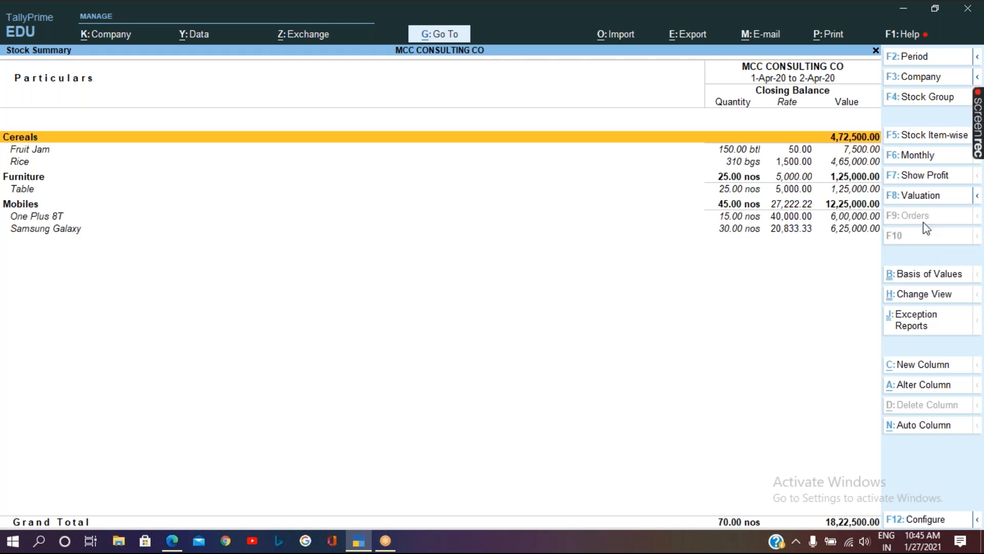
# - Switch the Stock Summary to the stock item-wise view, review each item's godown breakdown, and return to the Gateway of Tally
pyautogui.click(913, 138)
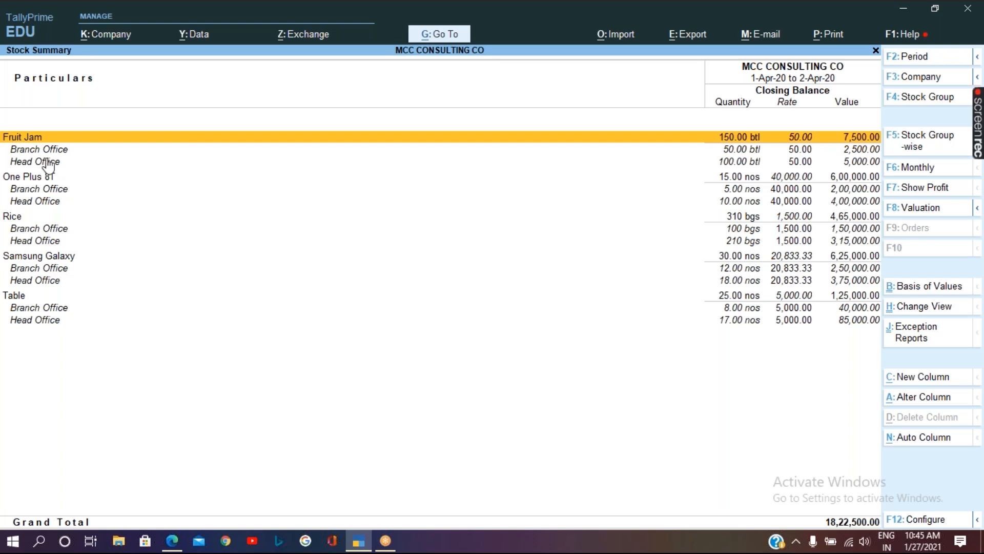
pyautogui.press('Down')
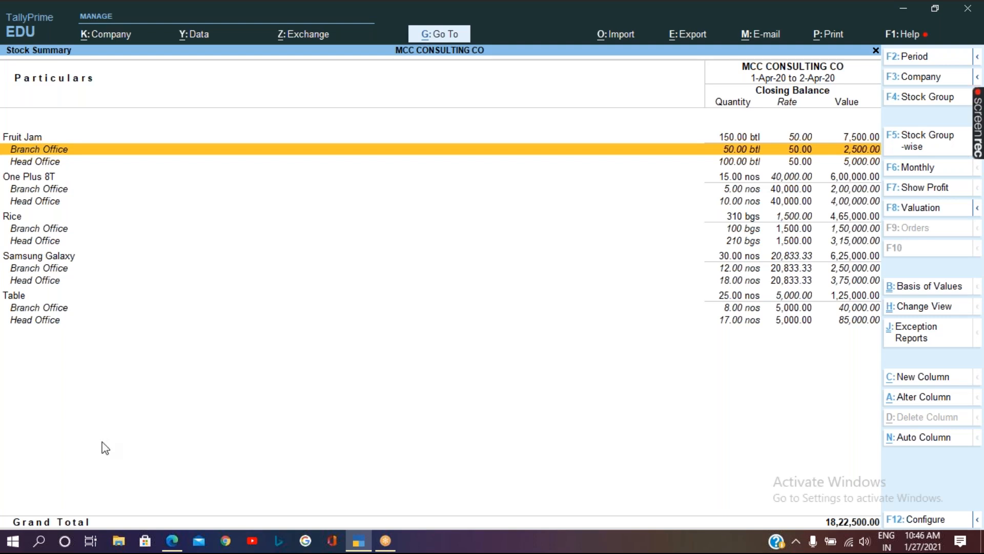
pyautogui.click(949, 286)
pyautogui.press('Escape')
pyautogui.press('Escape')
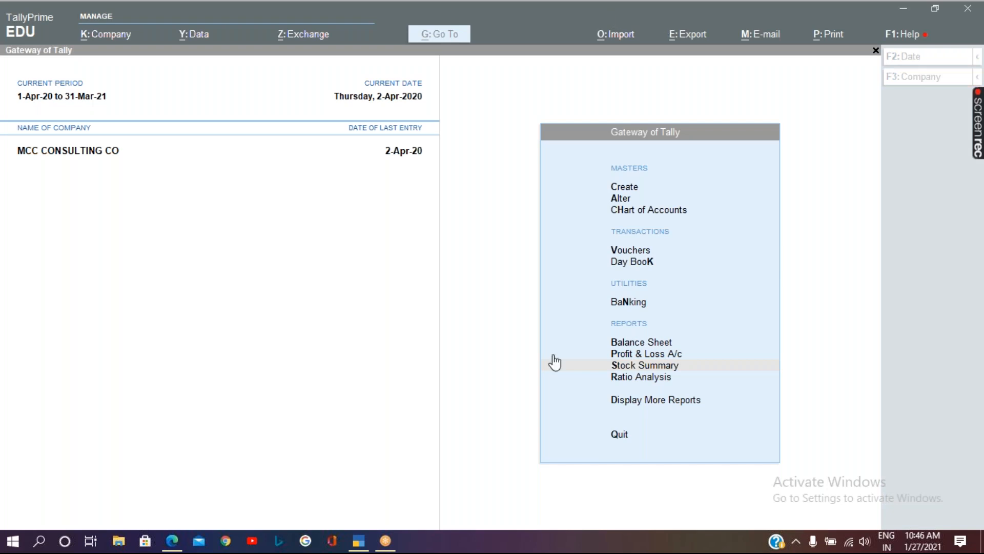
# - Open the list of additional reports from the Gateway of Tally
pyautogui.click(533, 352)
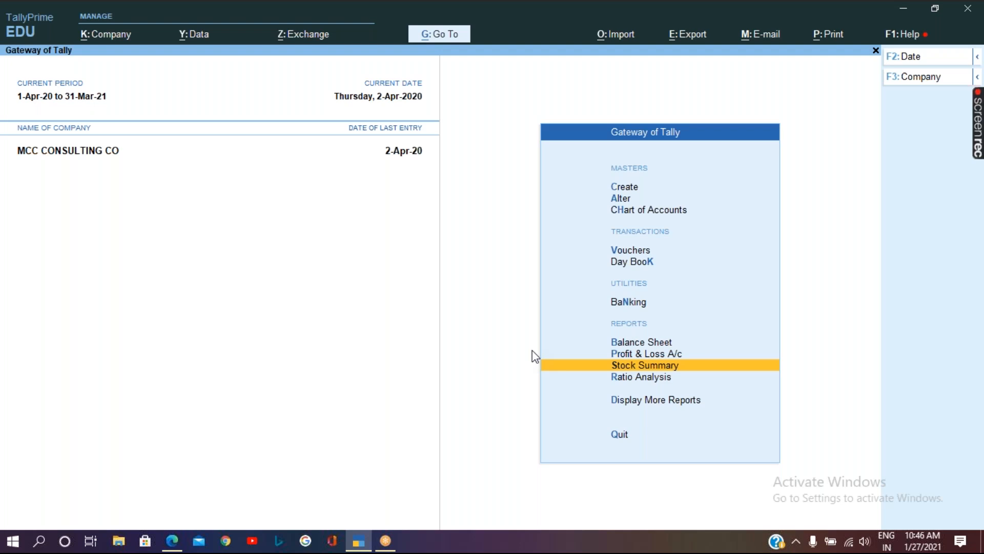
pyautogui.press('Down')
pyautogui.press('Down')
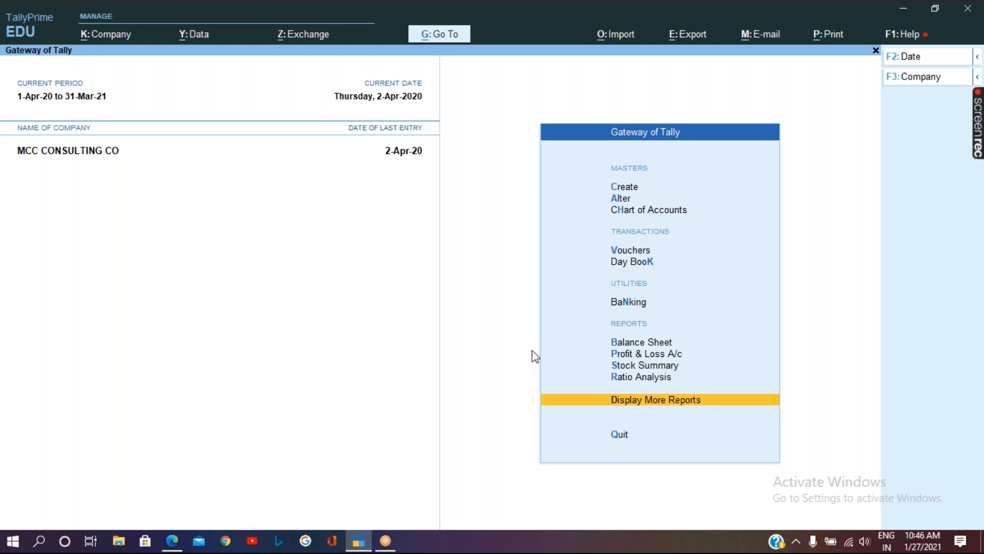
pyautogui.press('Return')
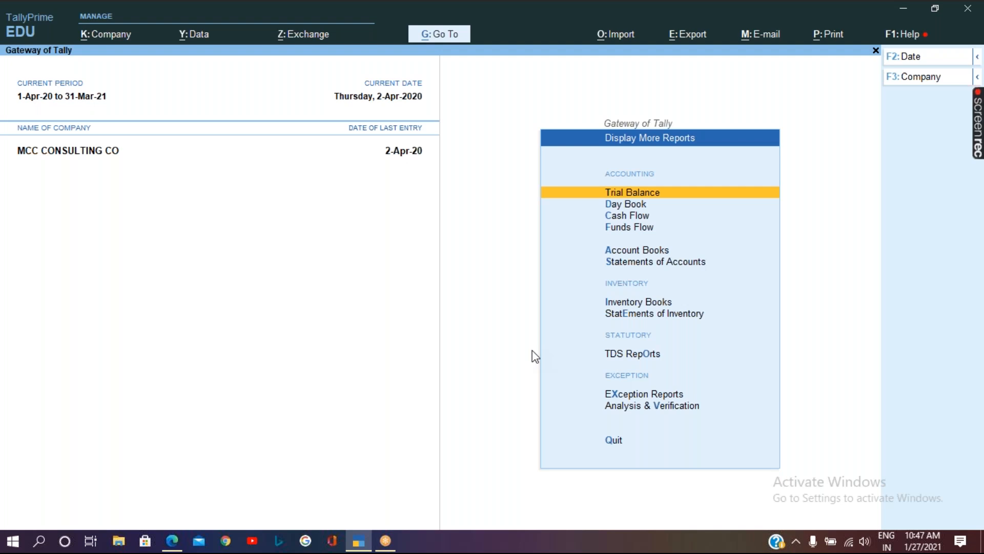
# - Examine the accounting and inventory reports on offer, from Trial Balance through Funds Flow and Account Books to Statements of Inventory
pyautogui.press('Down')
pyautogui.press('Down')
pyautogui.press('Down')
pyautogui.press('Down')
pyautogui.press('Down')
pyautogui.press('Down')
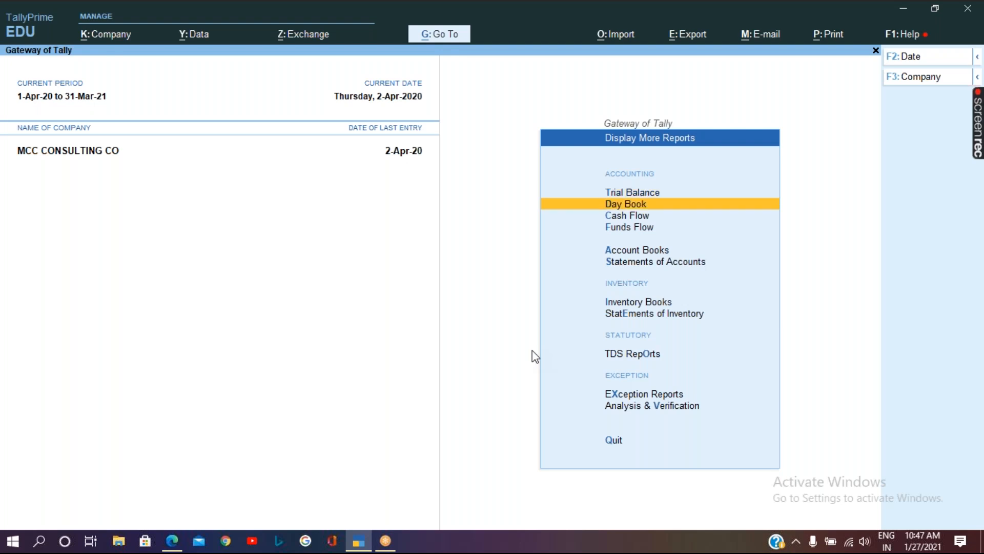
pyautogui.press('Down')
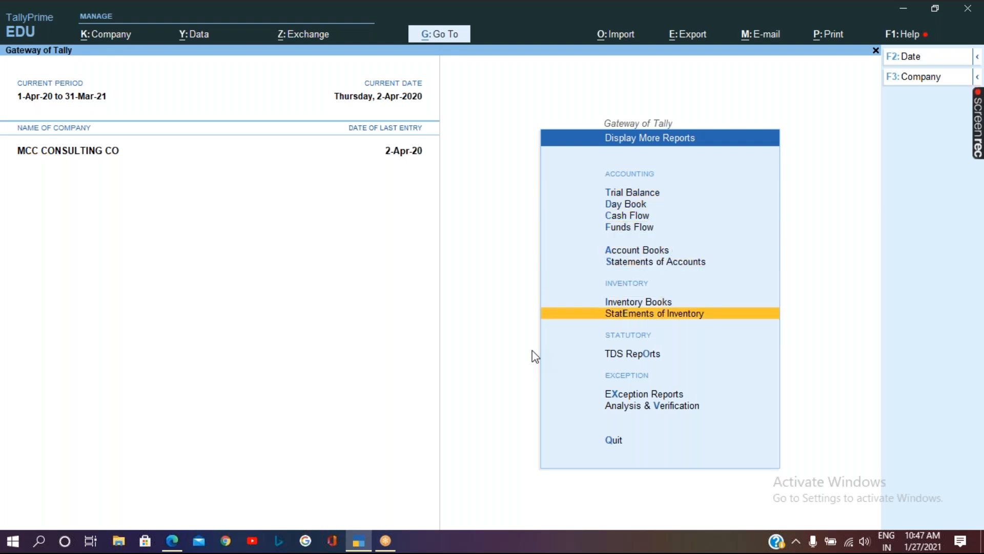
pyautogui.press('Up')
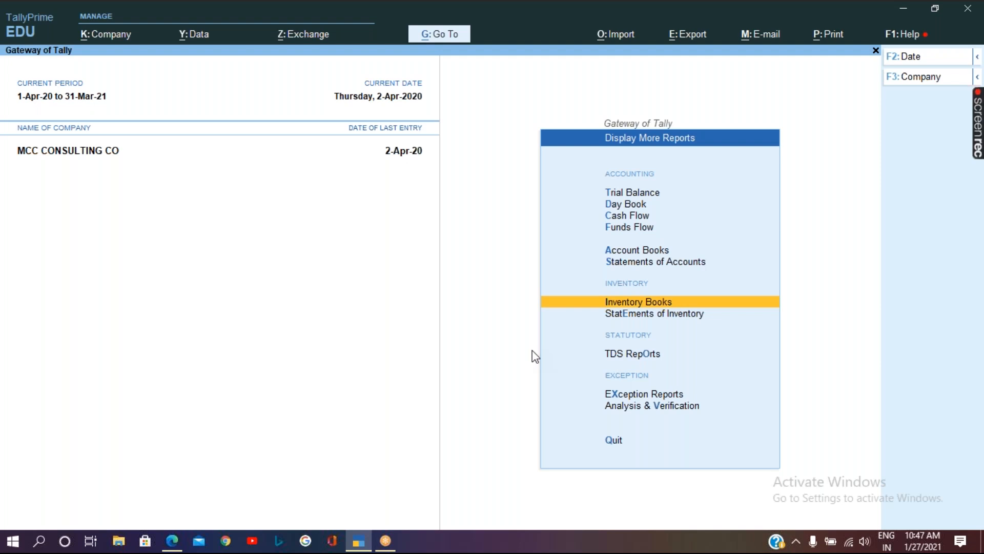
pyautogui.press('Up')
pyautogui.press('Up')
pyautogui.press('Up')
pyautogui.press('Up')
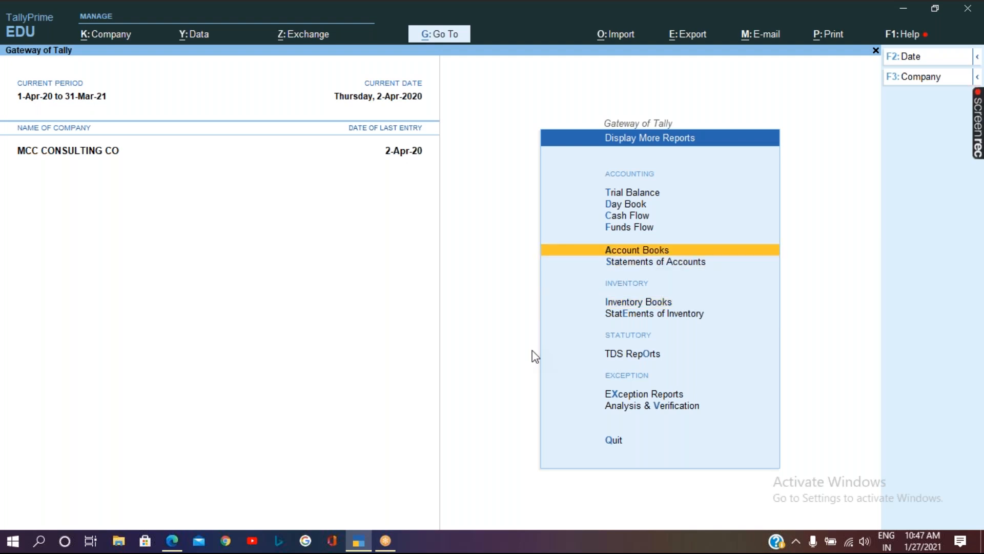
pyautogui.press('Up')
pyautogui.press('Up')
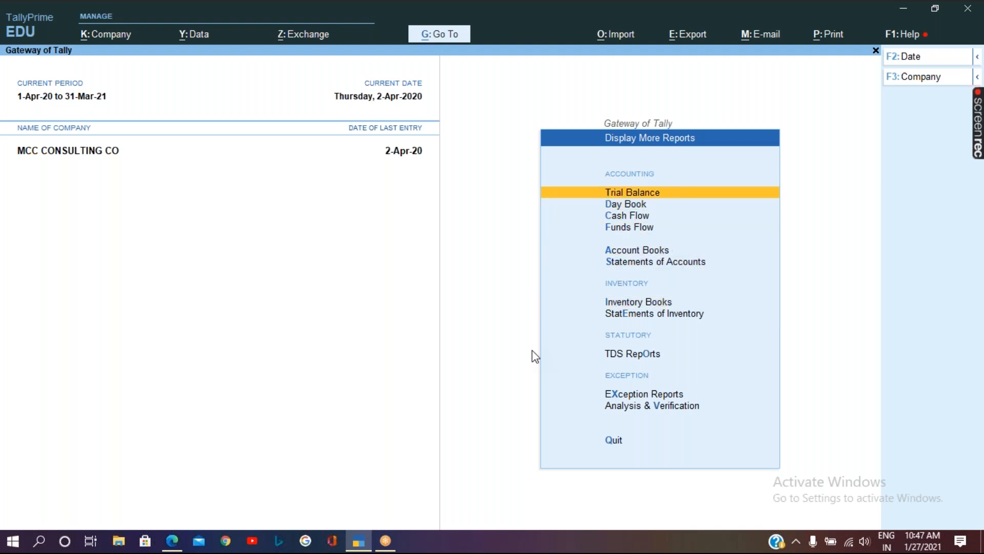
pyautogui.press('Down')
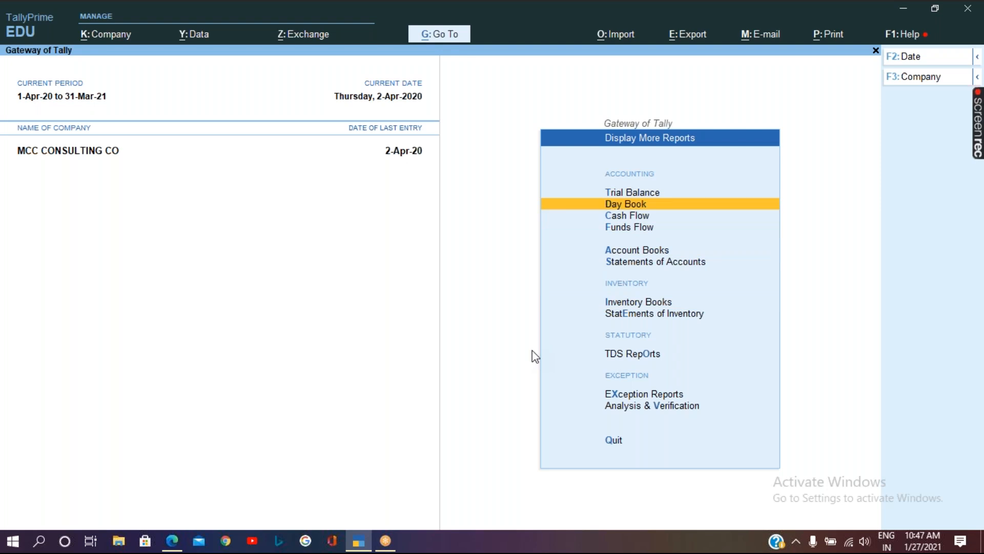
pyautogui.press('Up')
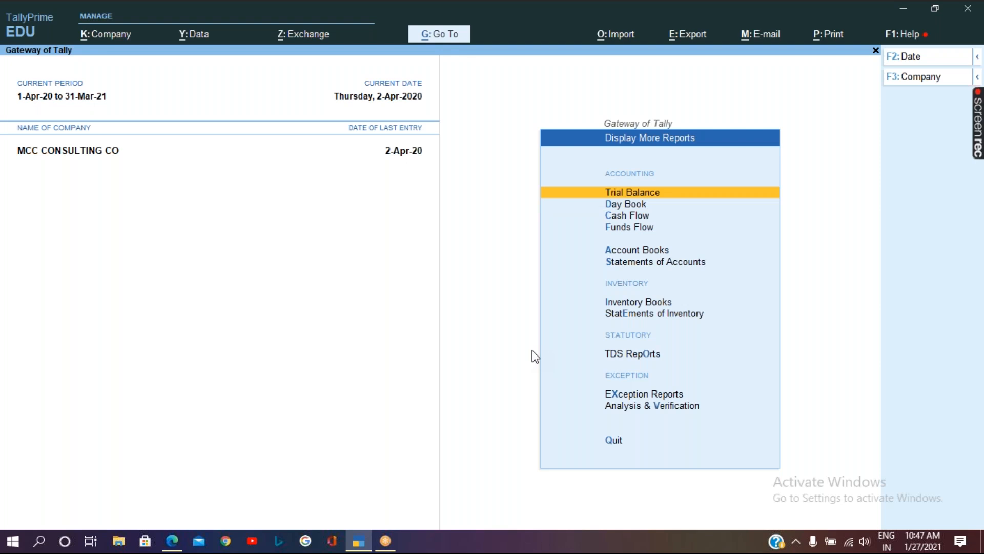
pyautogui.press('Down')
pyautogui.press('Down')
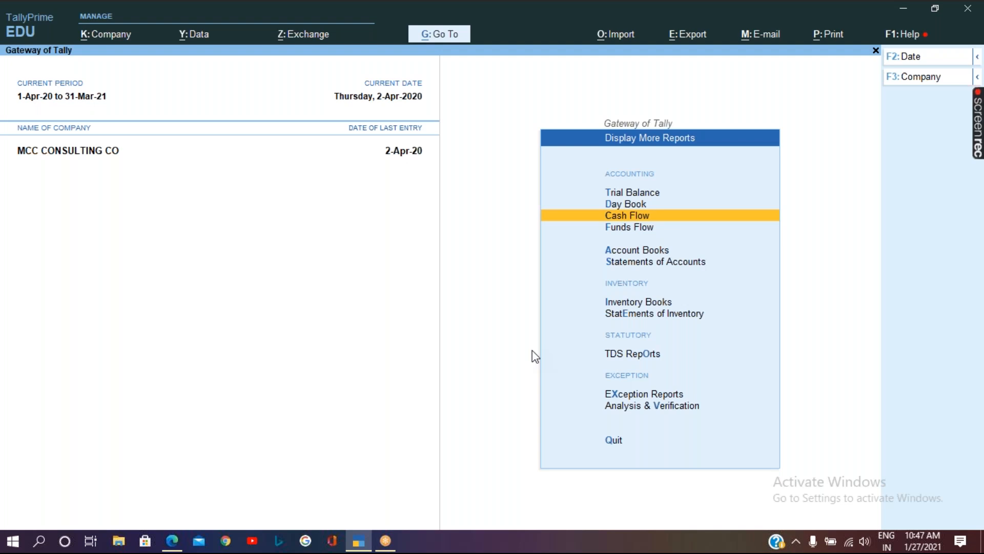
pyautogui.press('Down')
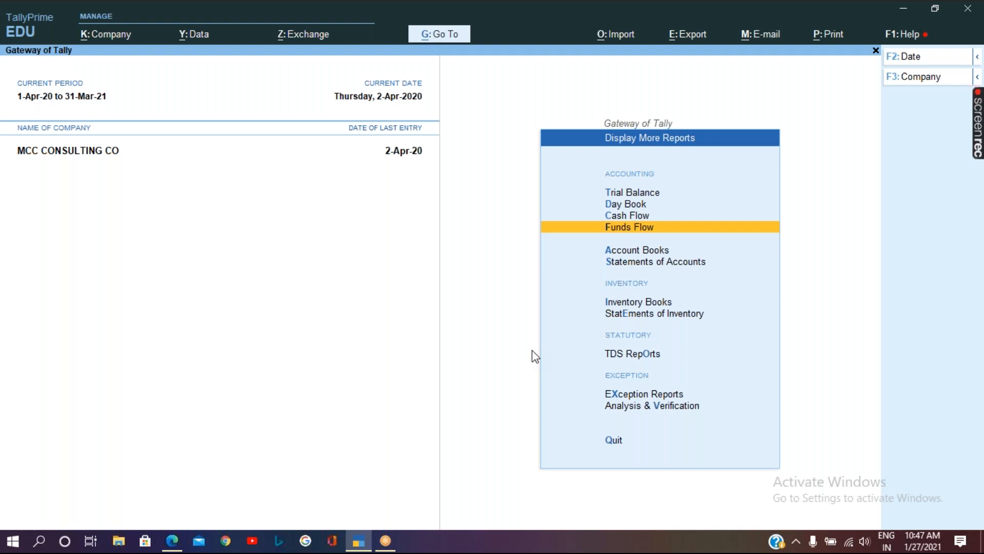
pyautogui.press('Down')
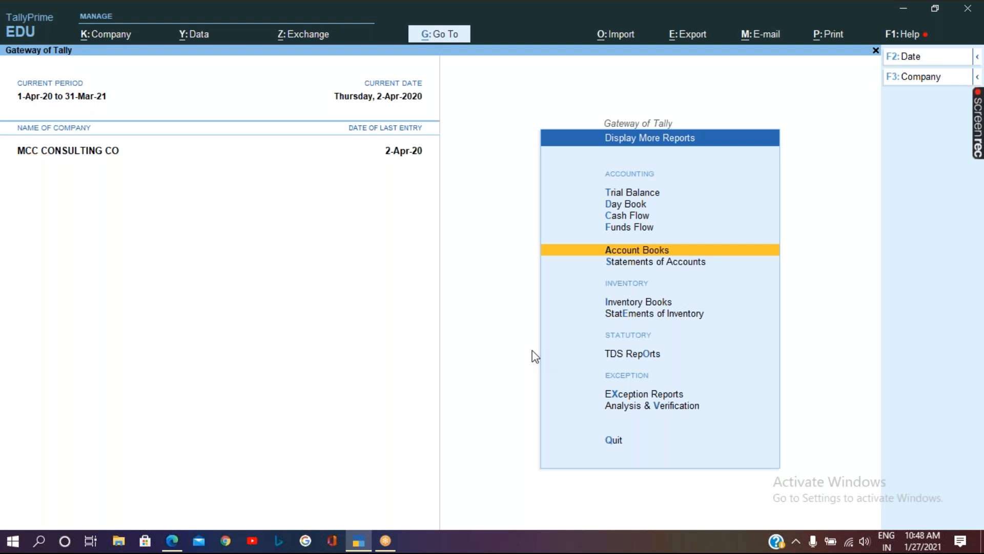
# - Open the Godowns summary from Inventory Books for the Primary godown
pyautogui.press('Down')
pyautogui.press('Down')
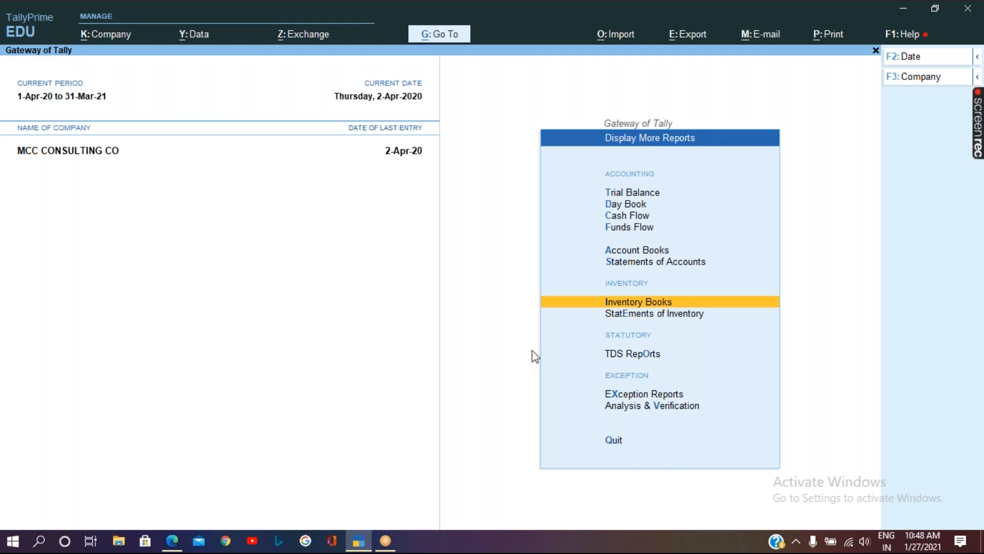
pyautogui.press('Return')
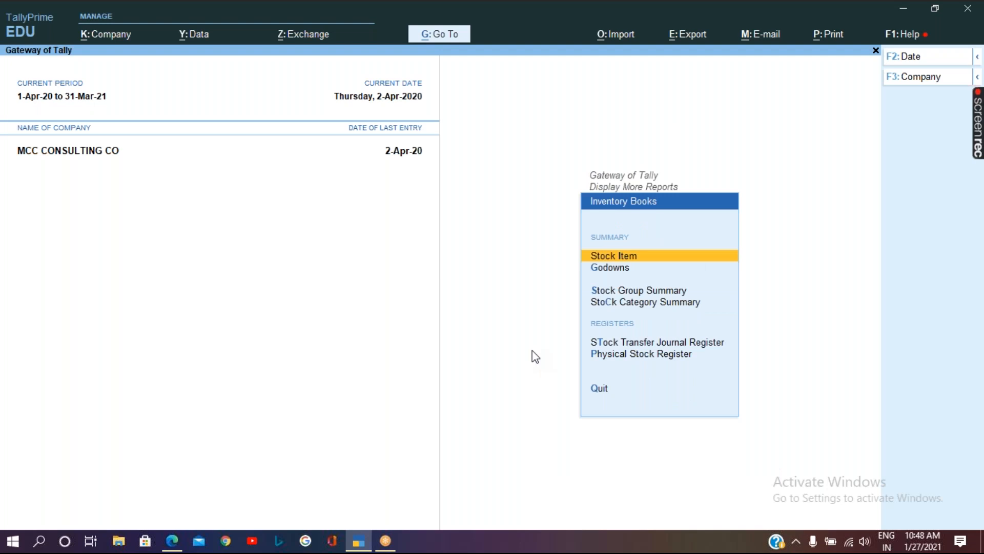
pyautogui.press('Down')
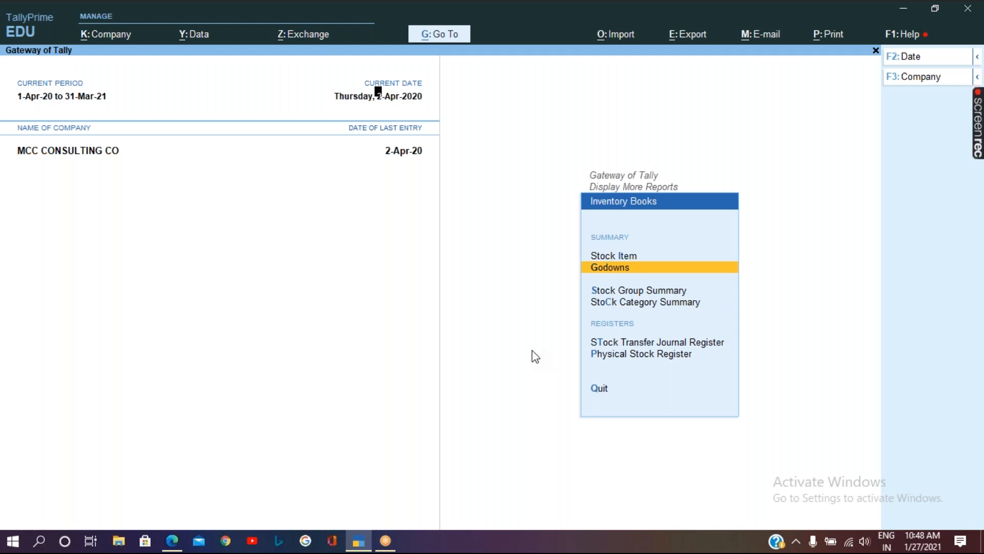
pyautogui.press('Return')
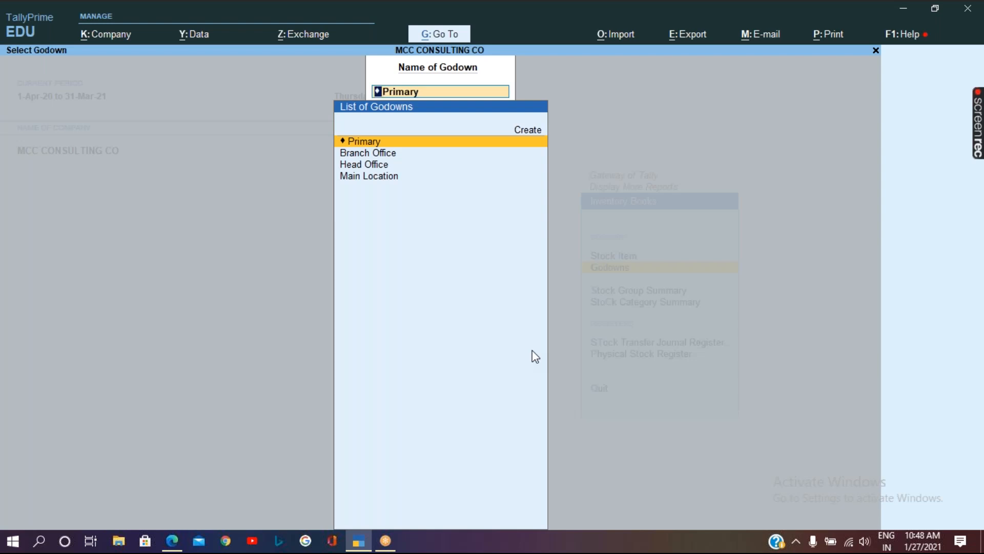
pyautogui.press('Down')
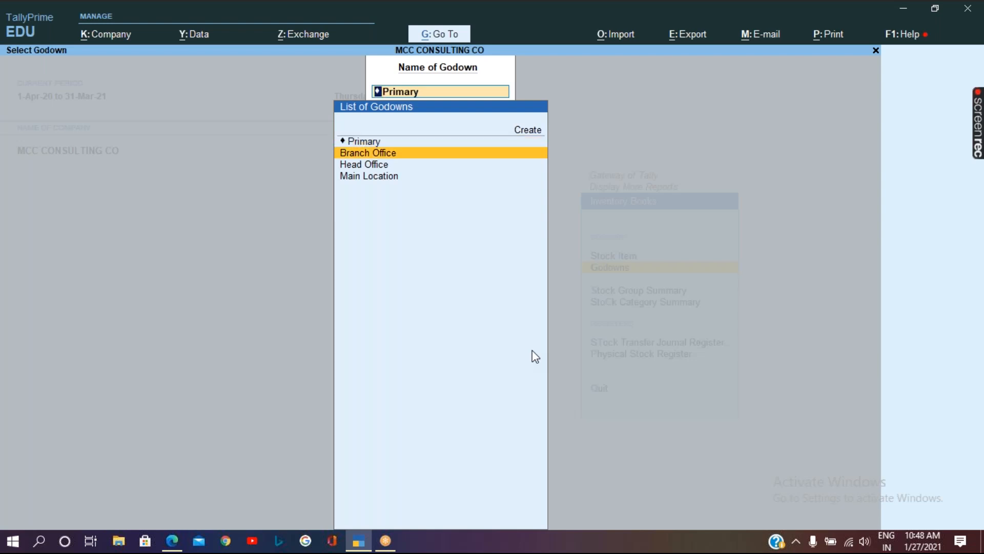
pyautogui.press('Up')
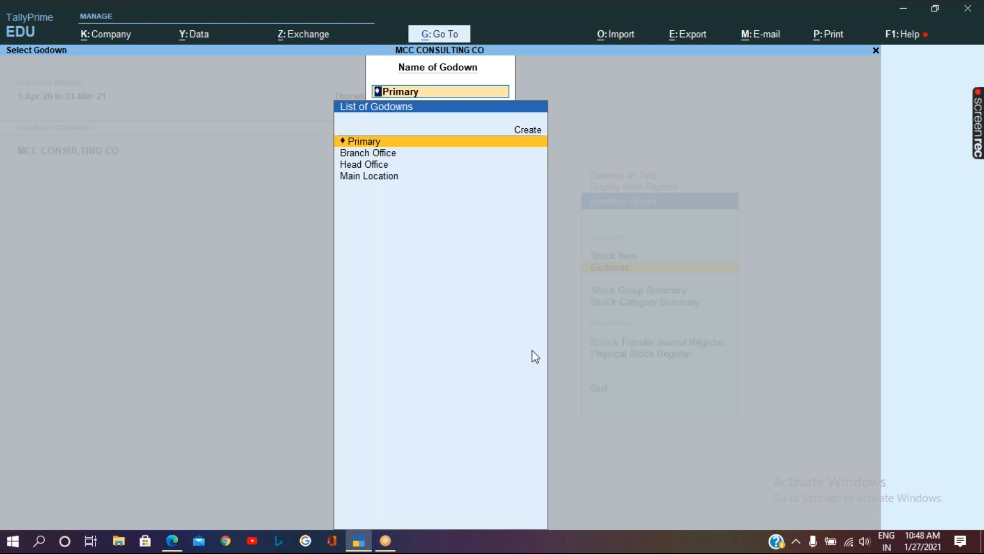
pyautogui.press('Return')
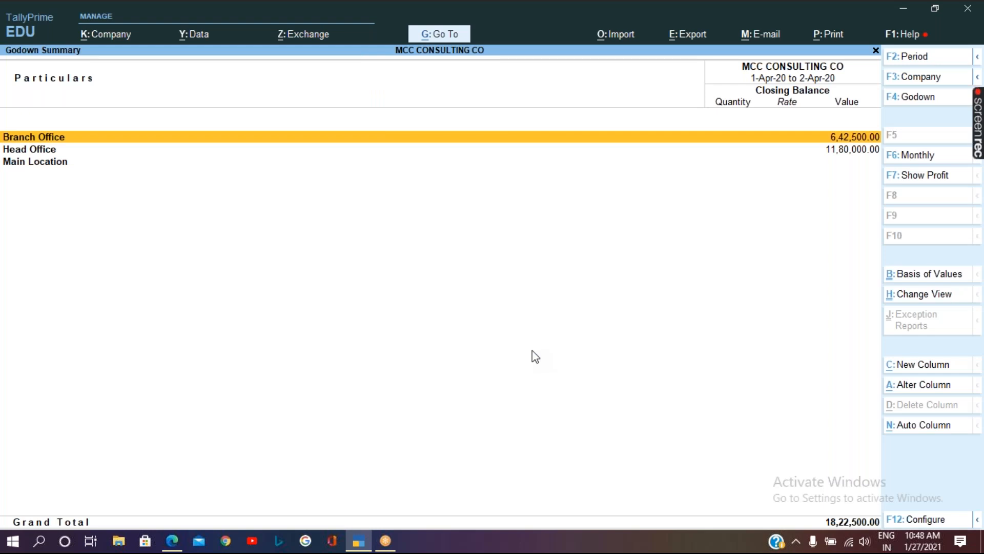
# - Expand the Godown Summary to detailed form, with the stock groups held in each godown
pyautogui.hotkey('alt', 'F5')
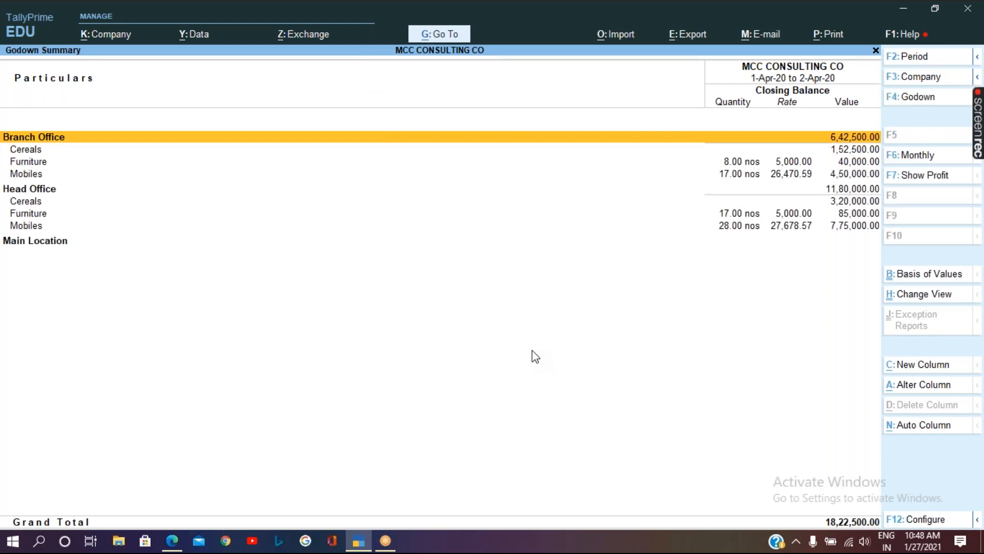
pyautogui.click(911, 11)
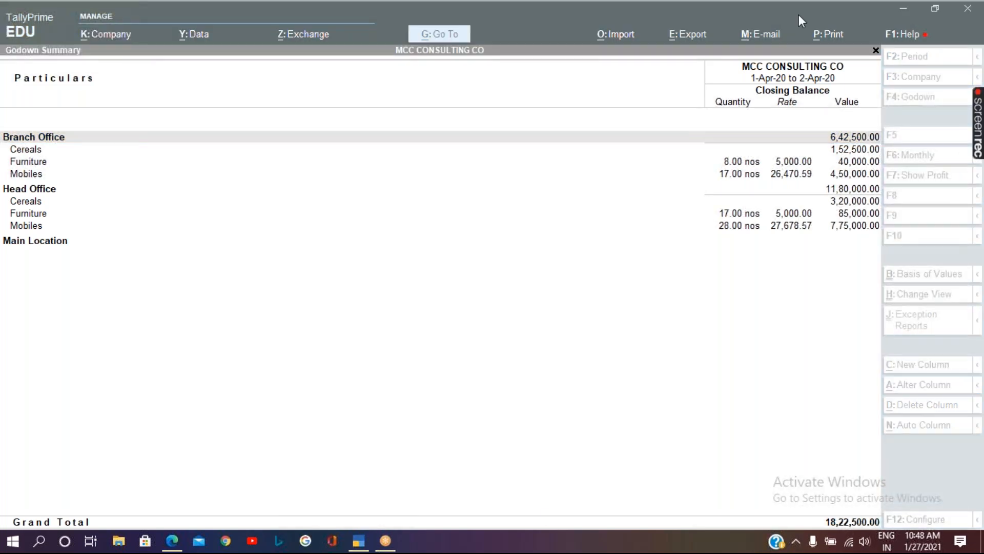
pyautogui.click(622, 449)
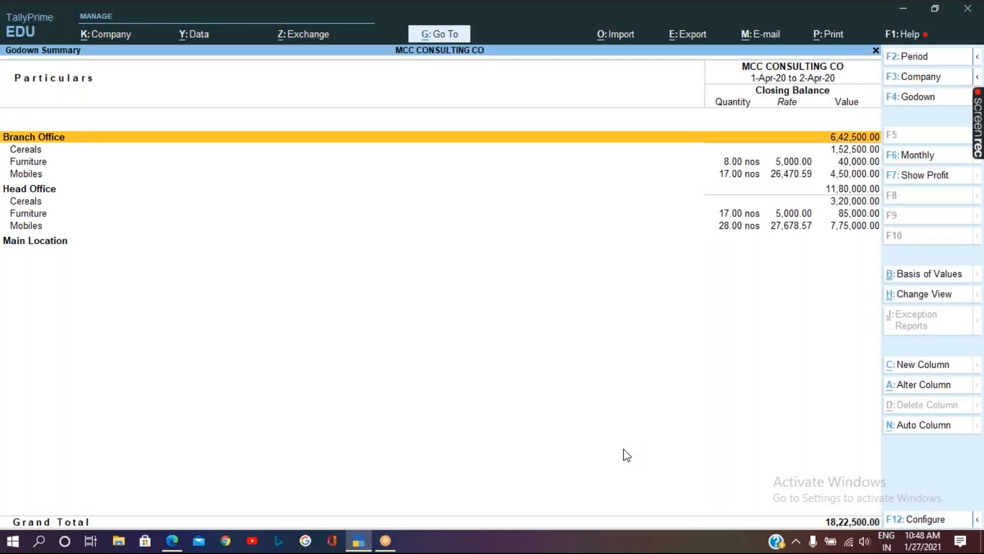
# - View the stock items behind the Furniture group at Head Office in the Godown Summary
pyautogui.click(44, 218)
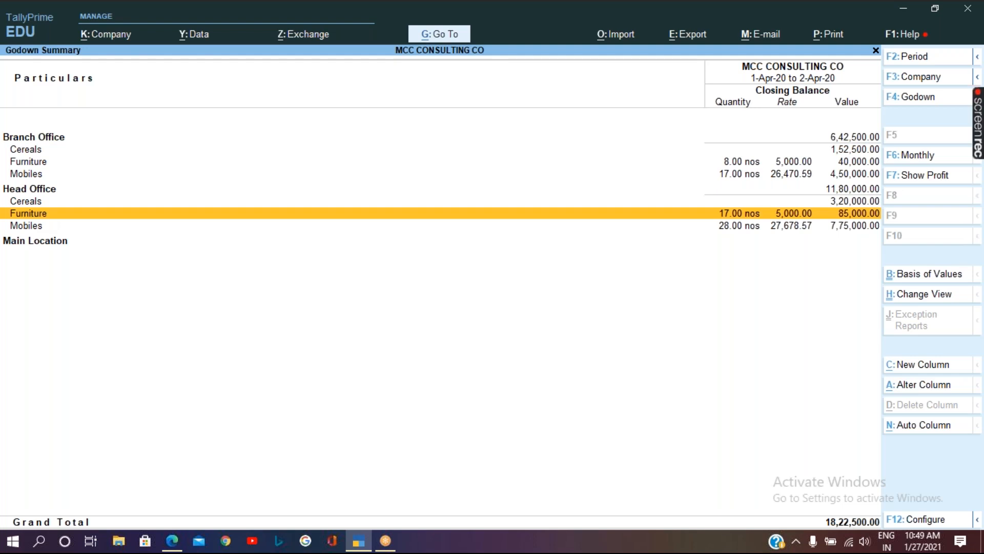
pyautogui.press('Return')
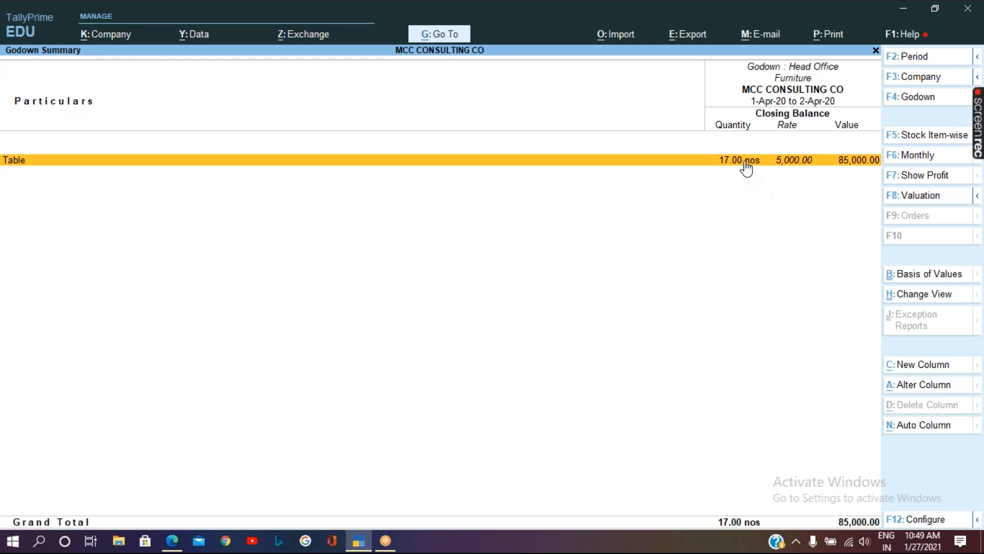
pyautogui.press('Escape')
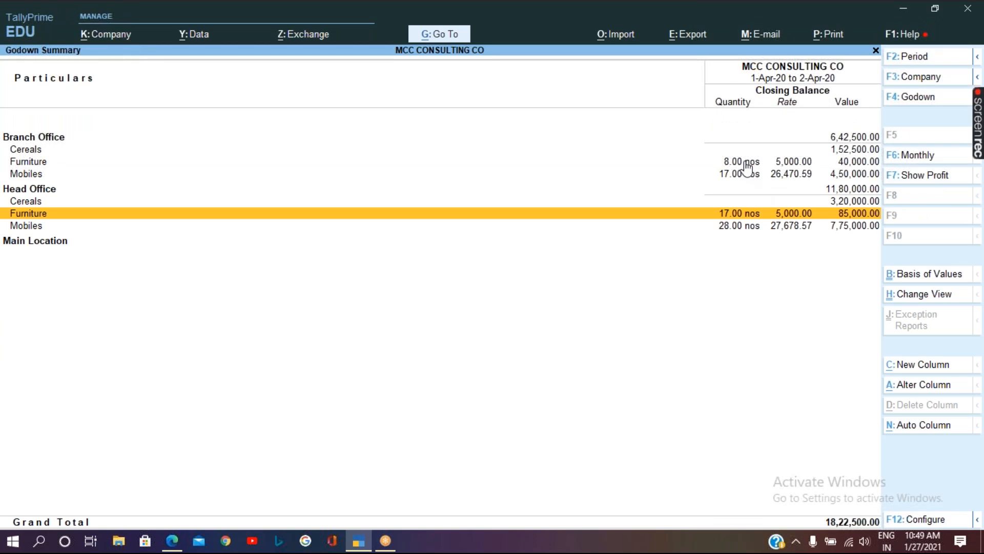
# - View the stock items behind the Furniture group at Branch Office in the Godown Summary
pyautogui.press('Up')
pyautogui.press('Up')
pyautogui.press('Up')
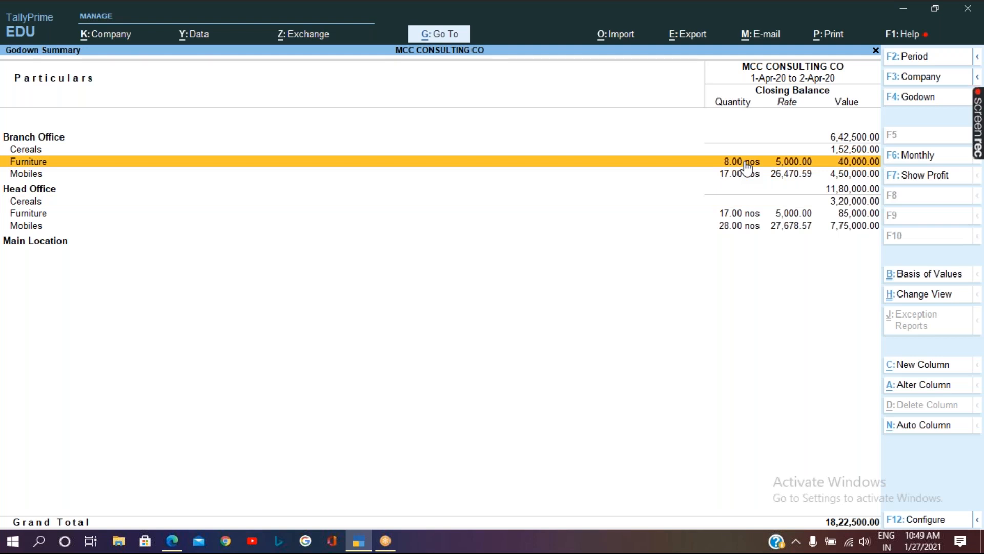
pyautogui.press('Return')
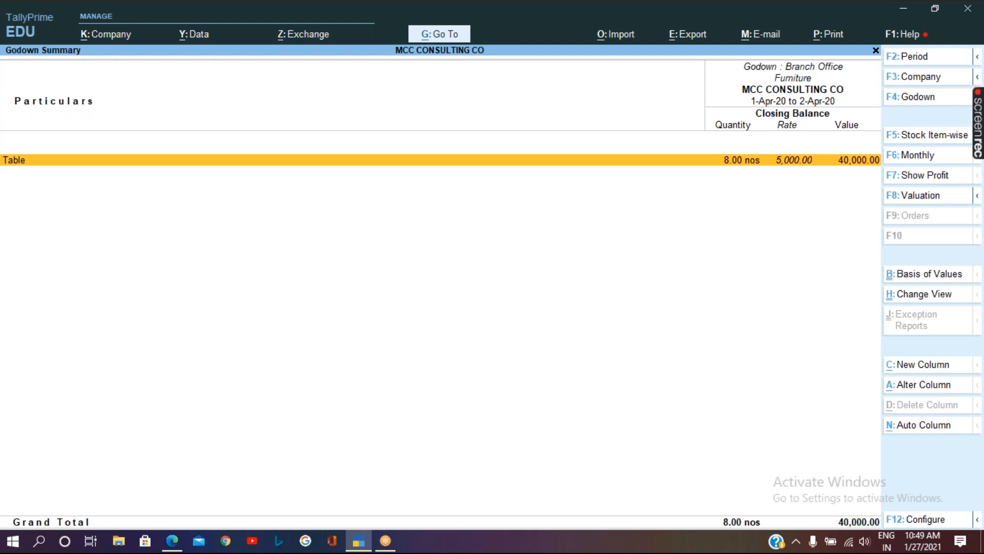
pyautogui.press('Escape')
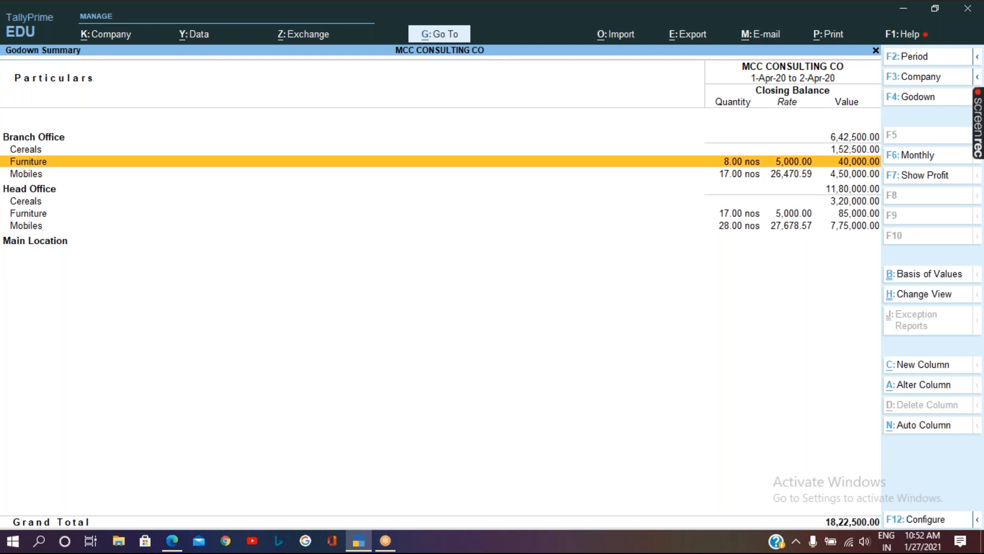
# - Close the Godown Summary and return to the Gateway of Tally
pyautogui.press('Escape')
pyautogui.press('Escape')
pyautogui.press('Escape')
pyautogui.press('Escape')
pyautogui.press('Escape')
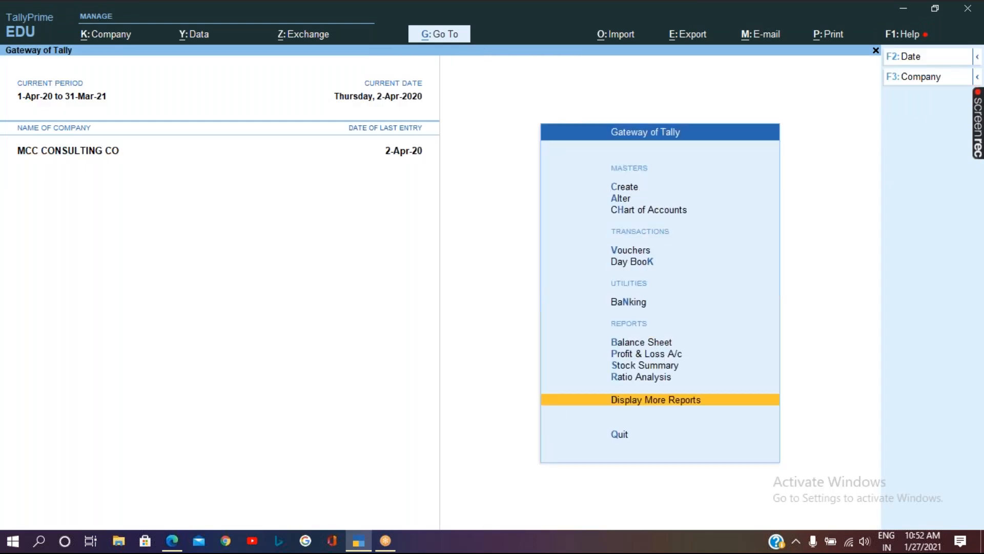
# - Open voucher entry and change the voucher type from Credit Note to Stock Journal
pyautogui.hotkey('alt', 'F6')
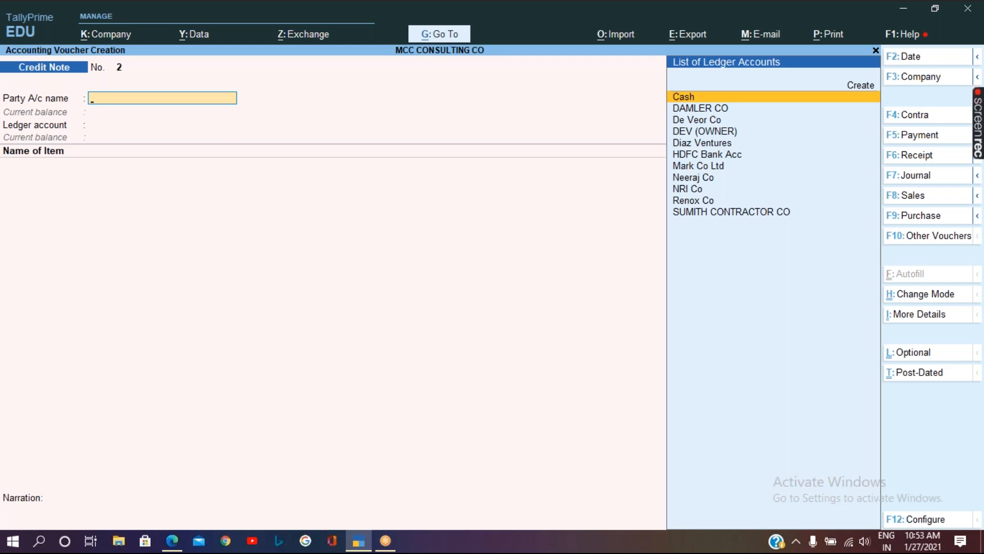
pyautogui.click(949, 245)
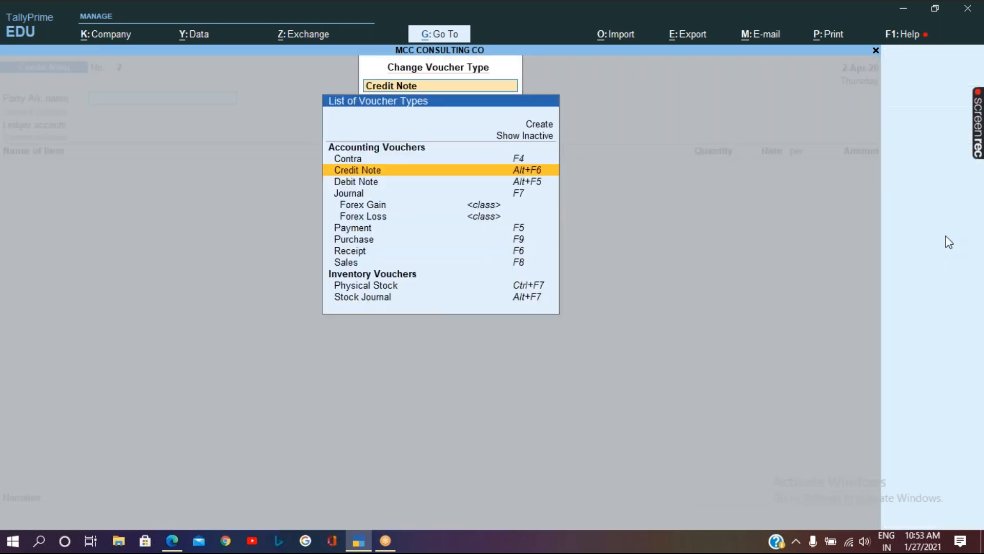
pyautogui.click(476, 16)
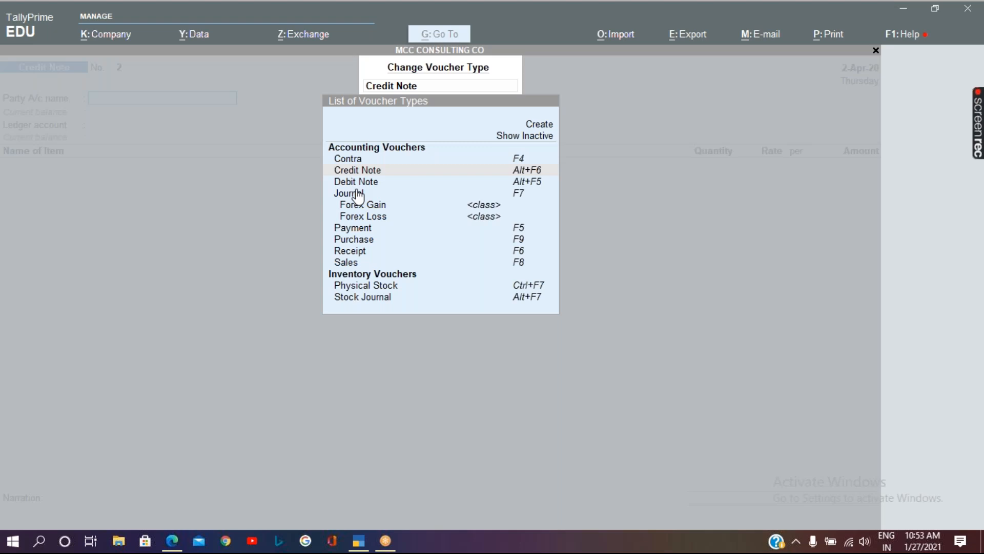
pyautogui.click(355, 298)
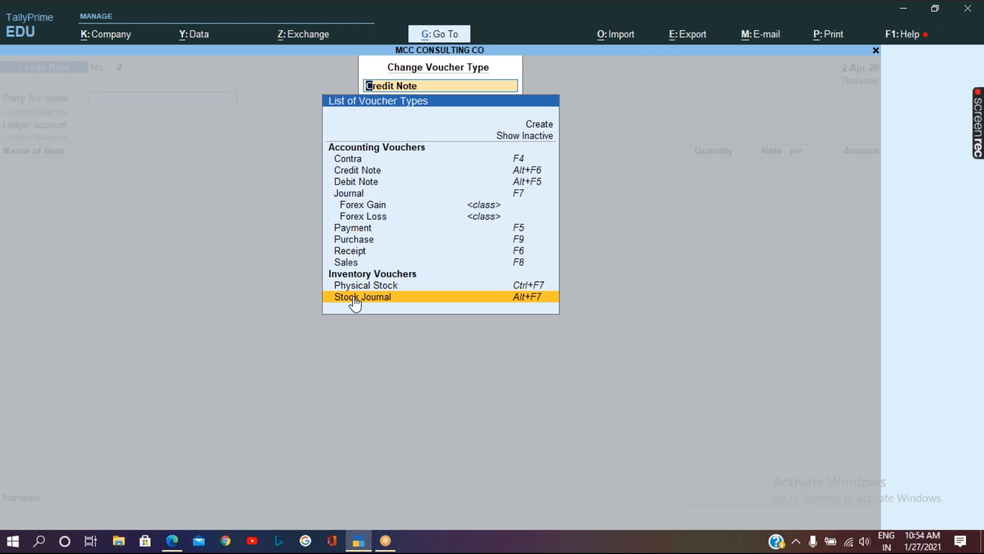
pyautogui.click(353, 298)
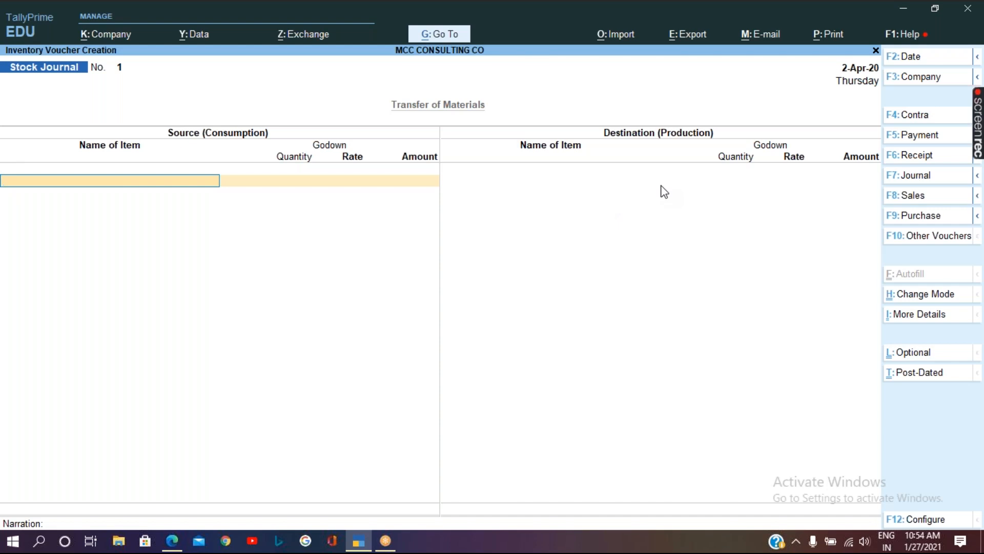
# - Choose Table as the source (consumption) item of the stock journal
pyautogui.click(101, 183)
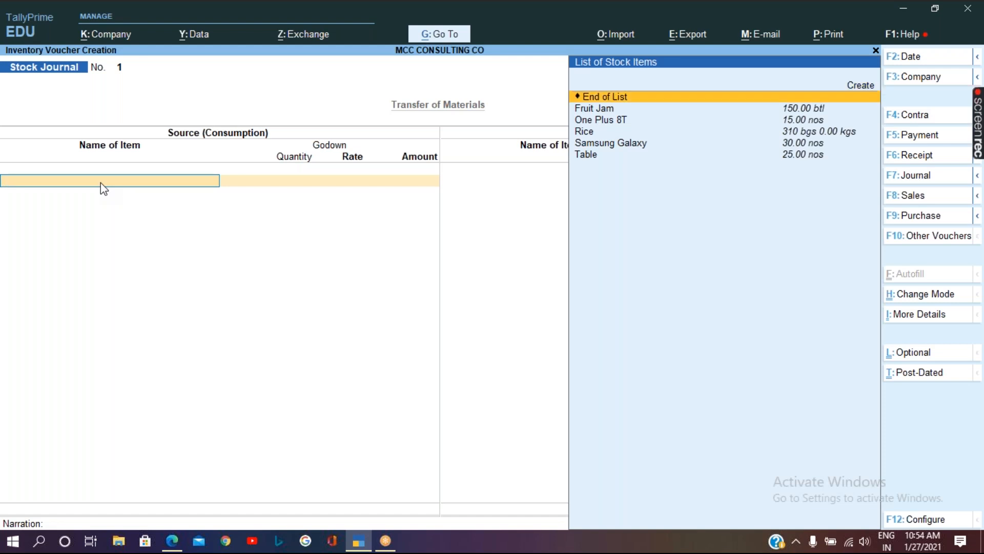
pyautogui.press('Down')
pyautogui.press('Down')
pyautogui.press('Down')
pyautogui.press('Down')
pyautogui.press('Down')
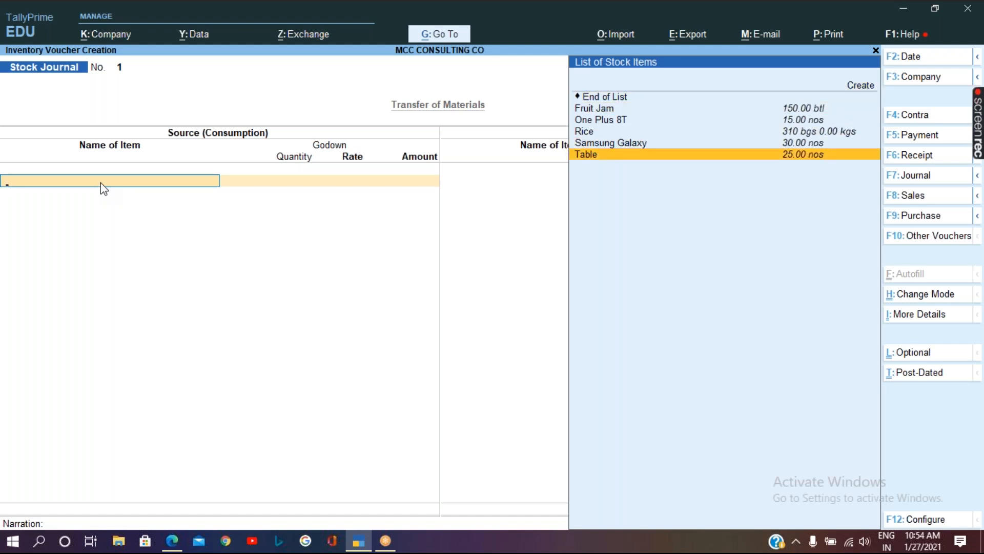
pyautogui.press('Return')
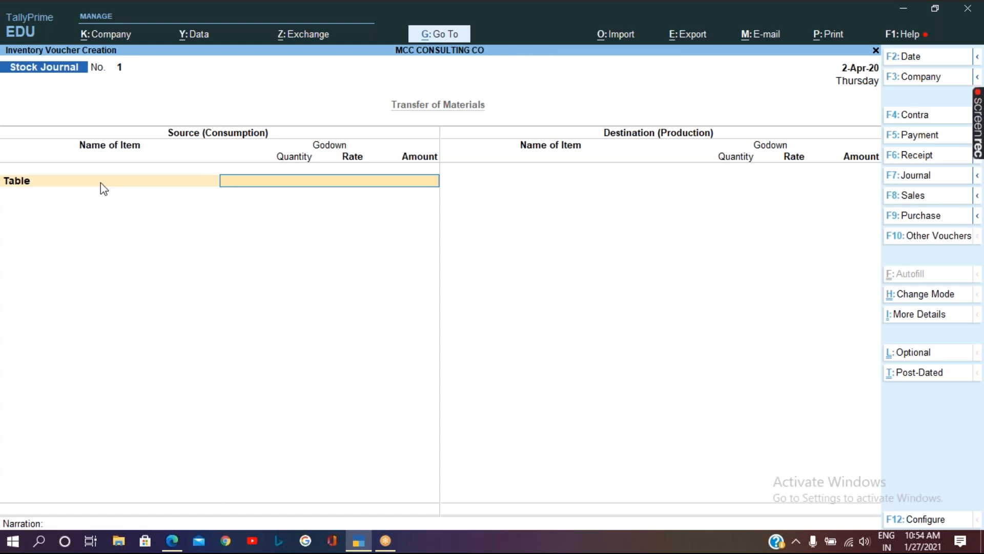
# - Set the source Table entry to the Head Office godown with a quantity of 2 nos, accepting the rate of 5,000.00/nos
pyautogui.press('space')
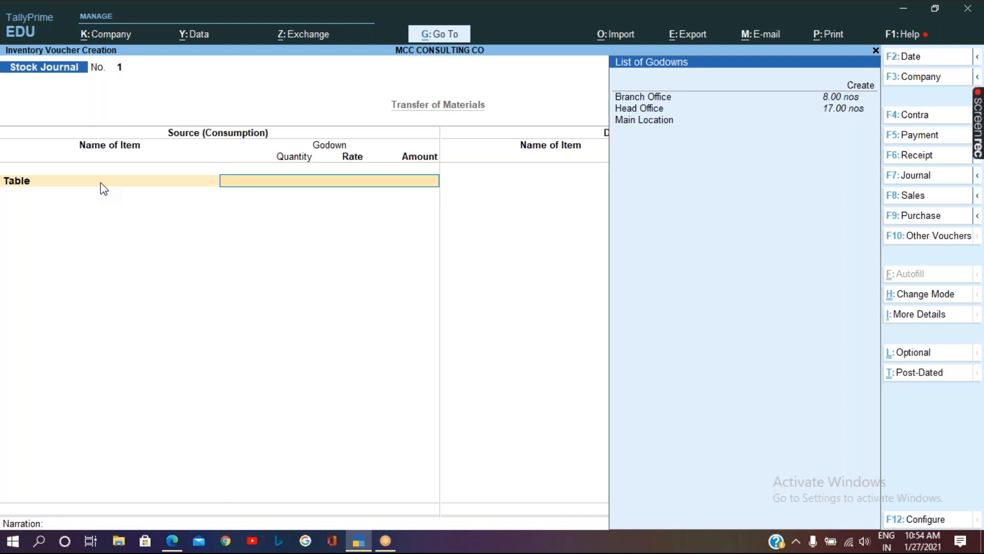
pyautogui.press('Down')
pyautogui.press('Down')
pyautogui.press('Down')
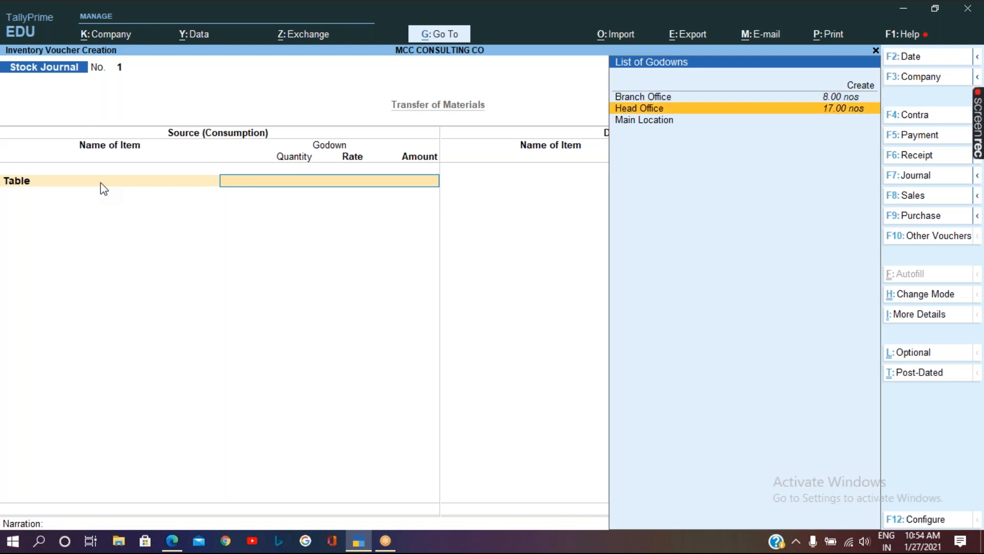
pyautogui.press('Return')
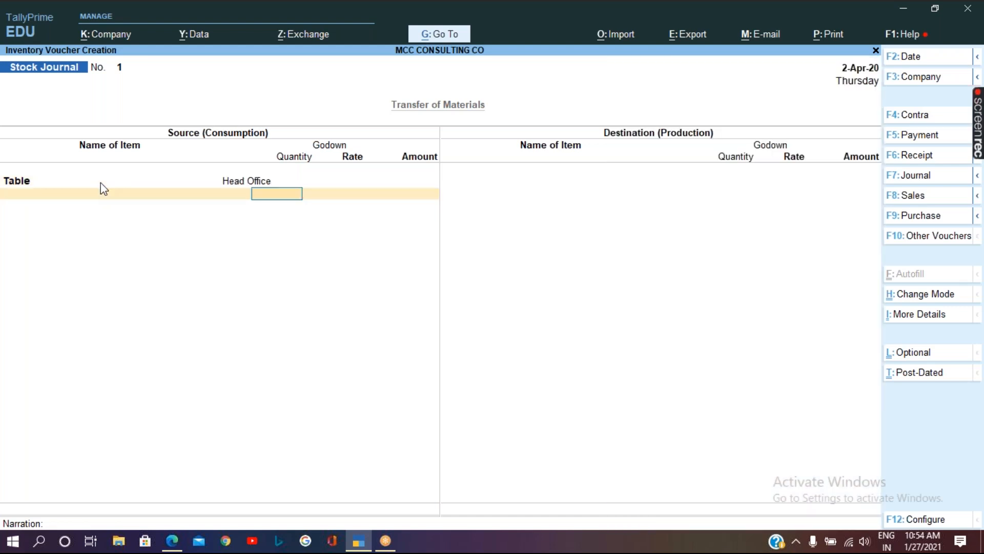
pyautogui.write('2')
pyautogui.press('Return')
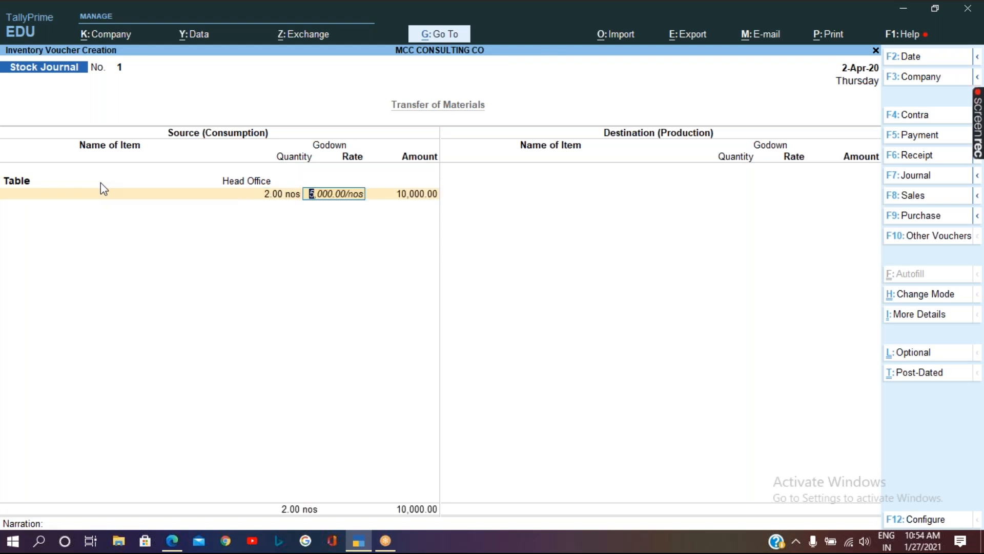
pyautogui.press('Return')
pyautogui.press('Return')
pyautogui.press('Return')
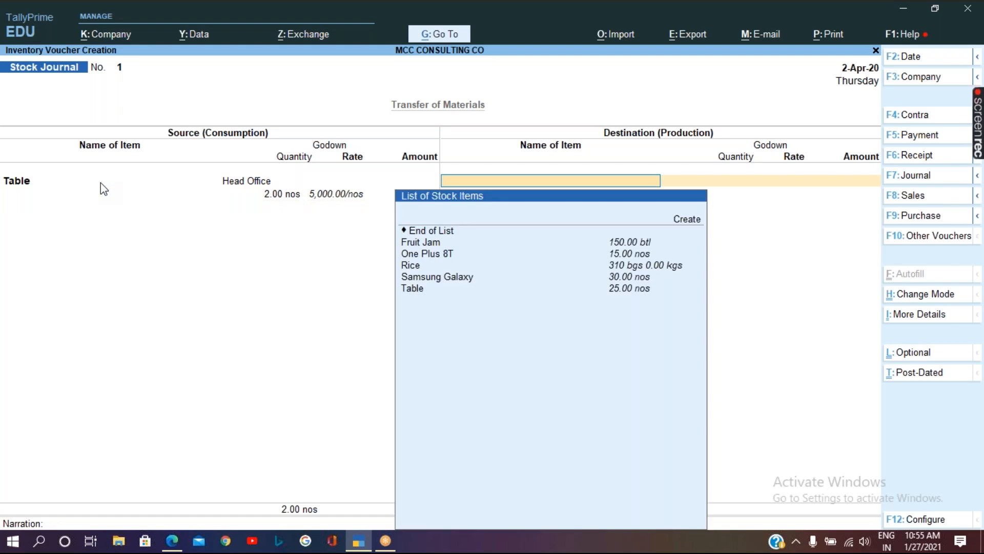
# - Choose Table as the destination (production) item of the stock journal
pyautogui.press('Down')
pyautogui.press('Down')
pyautogui.press('Down')
pyautogui.press('Down')
pyautogui.press('Down')
pyautogui.press('Down')
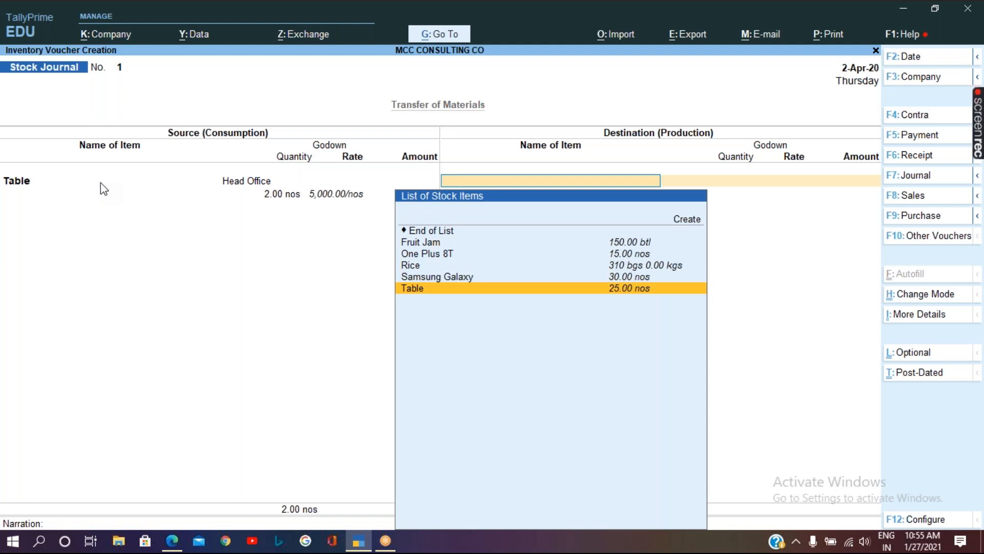
pyautogui.press('Return')
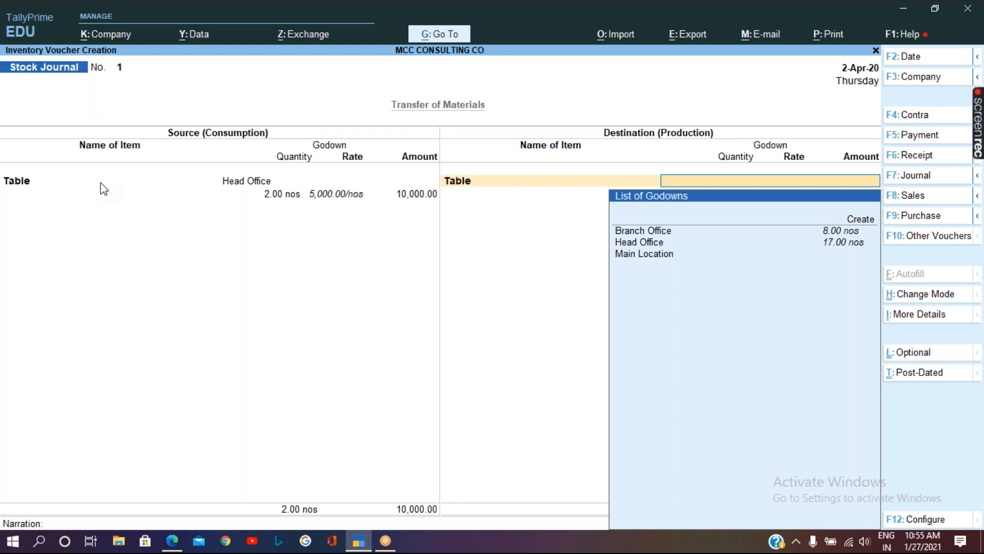
# - Set the destination Table entry to the Branch Office godown with a quantity of 2 nos, accepting the rate of 5,000.00/nos
pyautogui.press('Down')
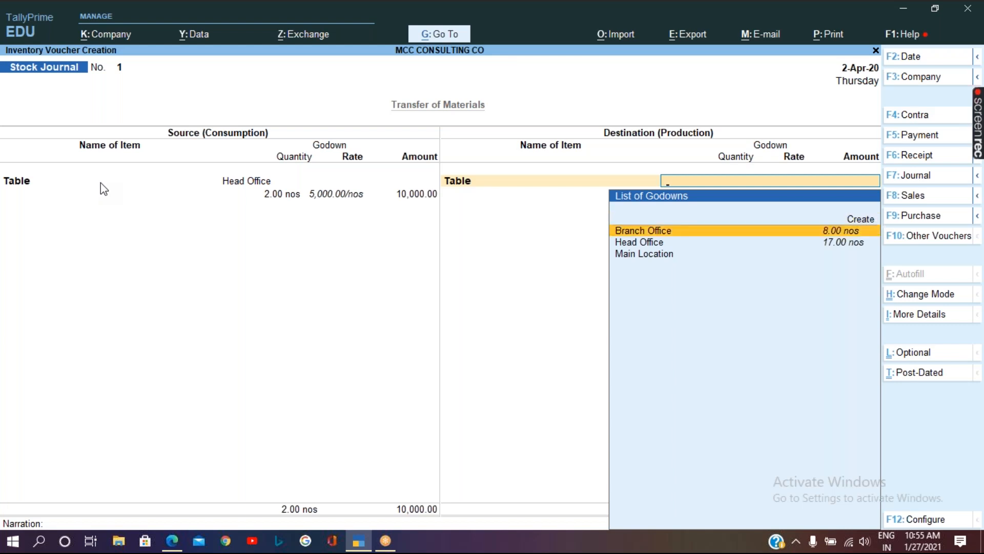
pyautogui.press('Return')
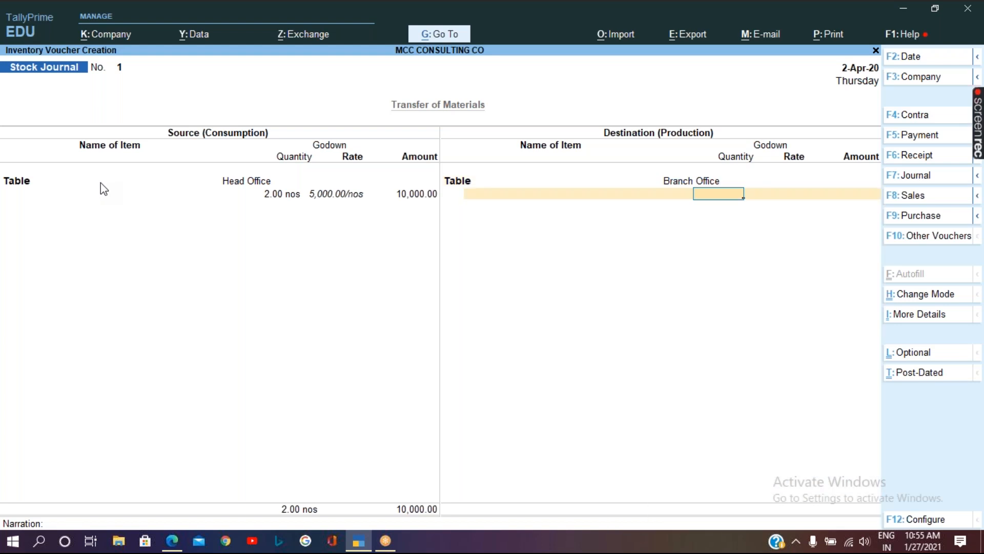
pyautogui.write('2')
pyautogui.press('Return')
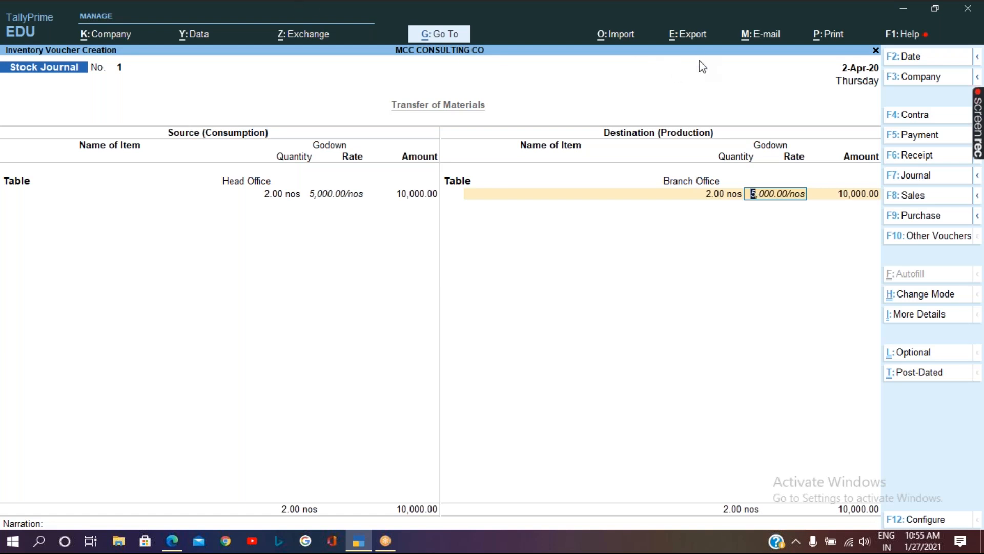
pyautogui.click(863, 199)
pyautogui.press('Return')
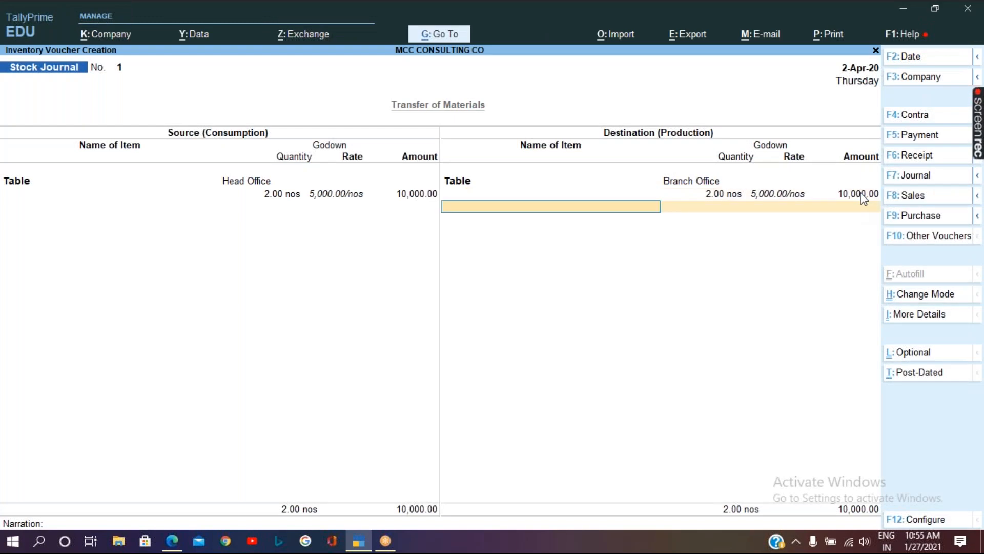
# - Finish the item list, save the stock journal with no narration, and return to the Gateway of Tally
pyautogui.press('Return')
pyautogui.press('Return')
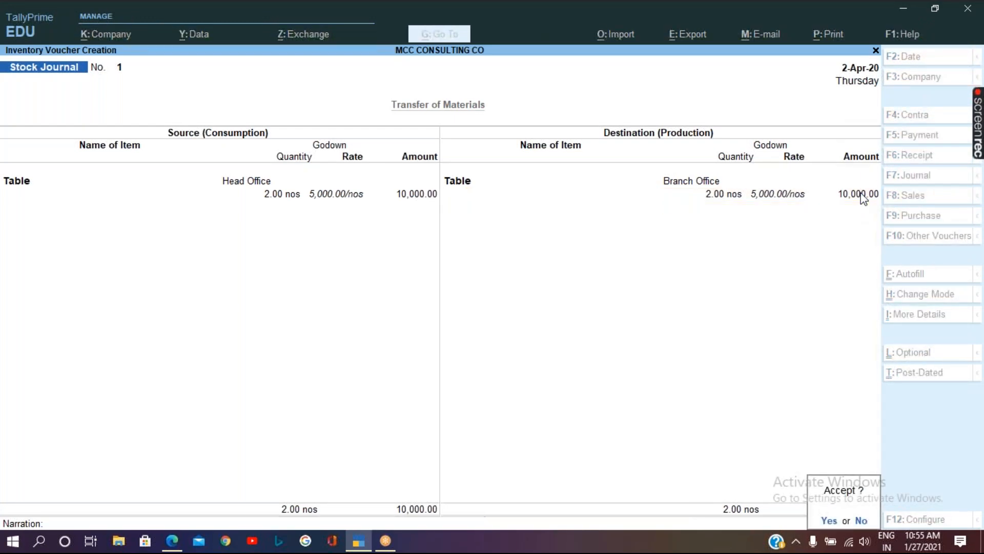
pyautogui.press('Return')
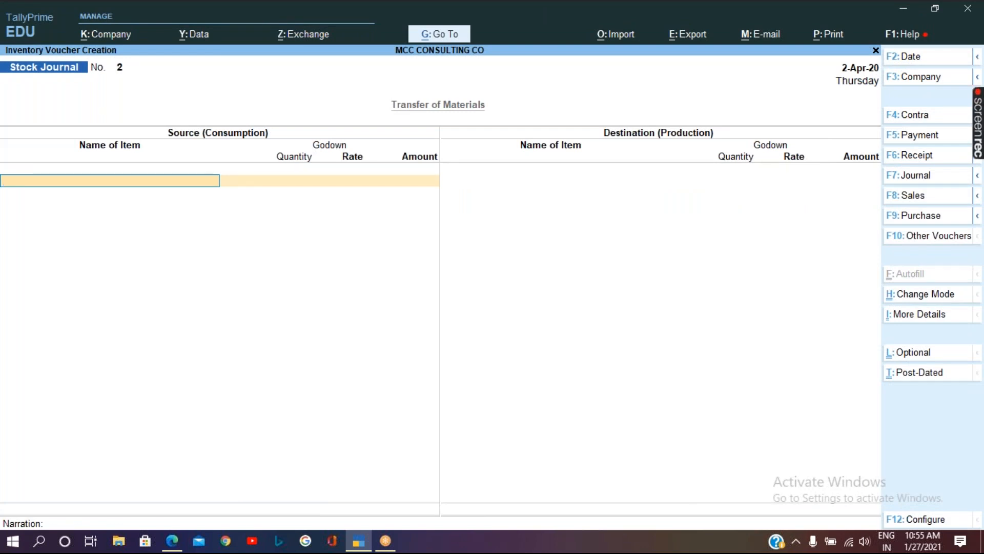
pyautogui.press('Escape')
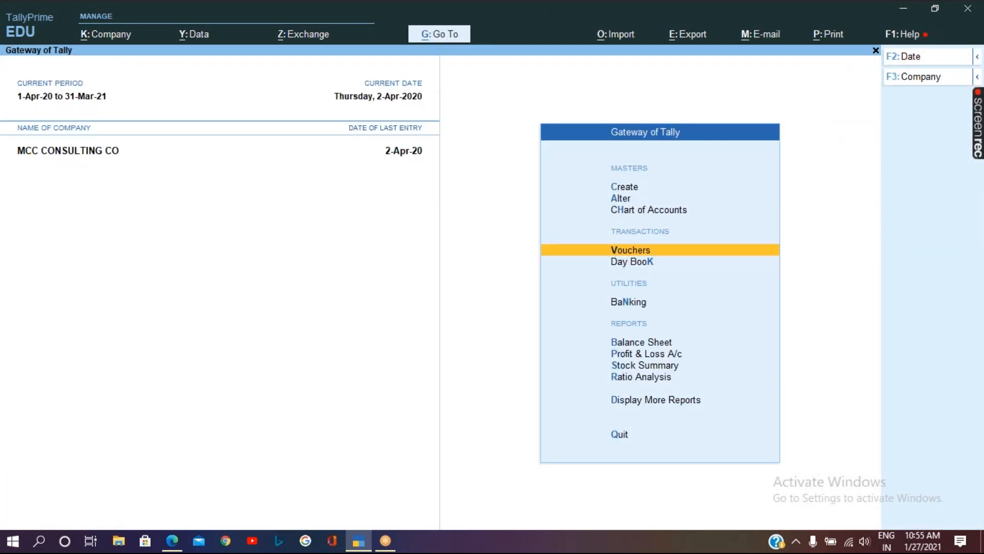
# - Open the Stock Summary in detailed form and go to the Table item under Furniture
pyautogui.press('s')
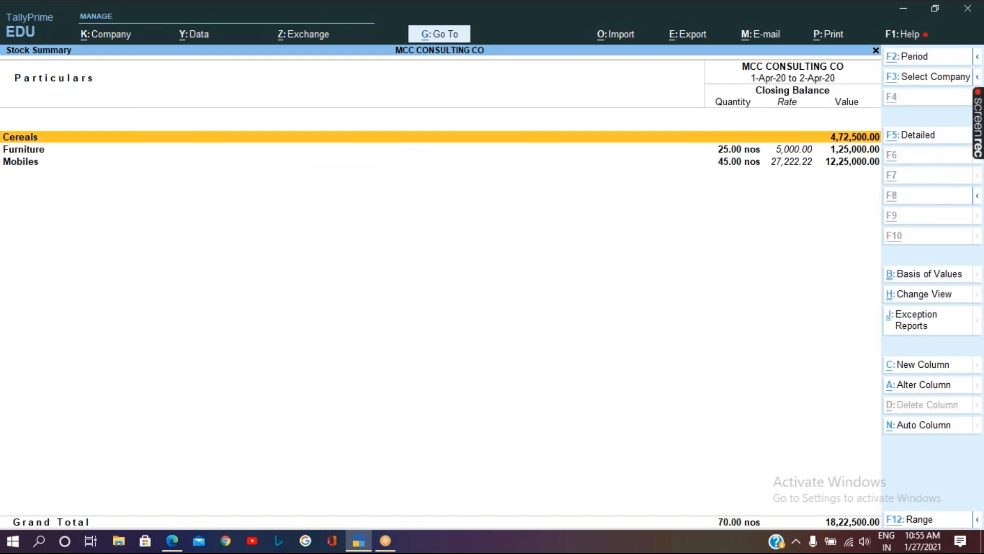
pyautogui.hotkey('alt', 'F5')
pyautogui.press('Down')
pyautogui.press('Down')
pyautogui.press('Down')
pyautogui.press('Down')
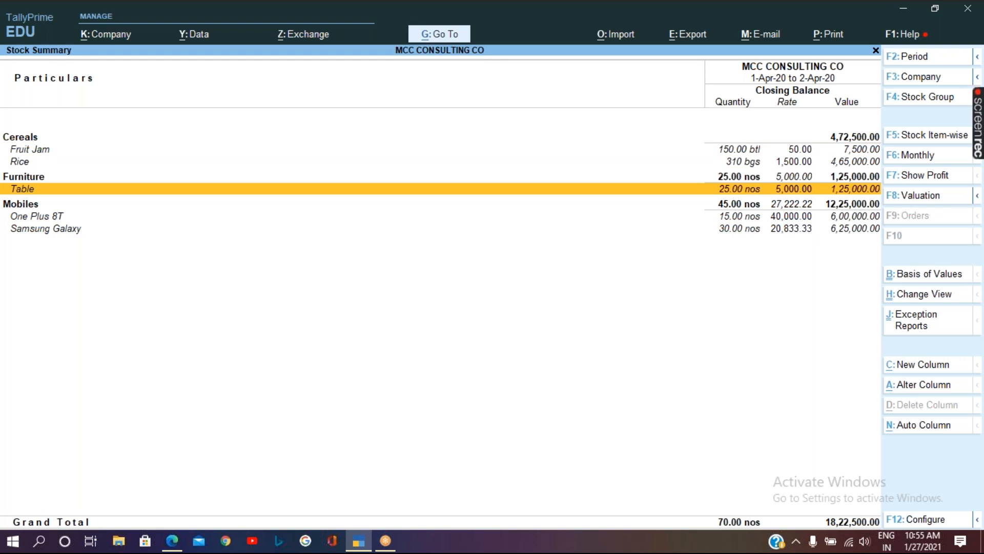
# - Switch the Stock Summary to the stock item-wise view and examine Table's quantities at Branch Office and Head Office
pyautogui.press('F5')
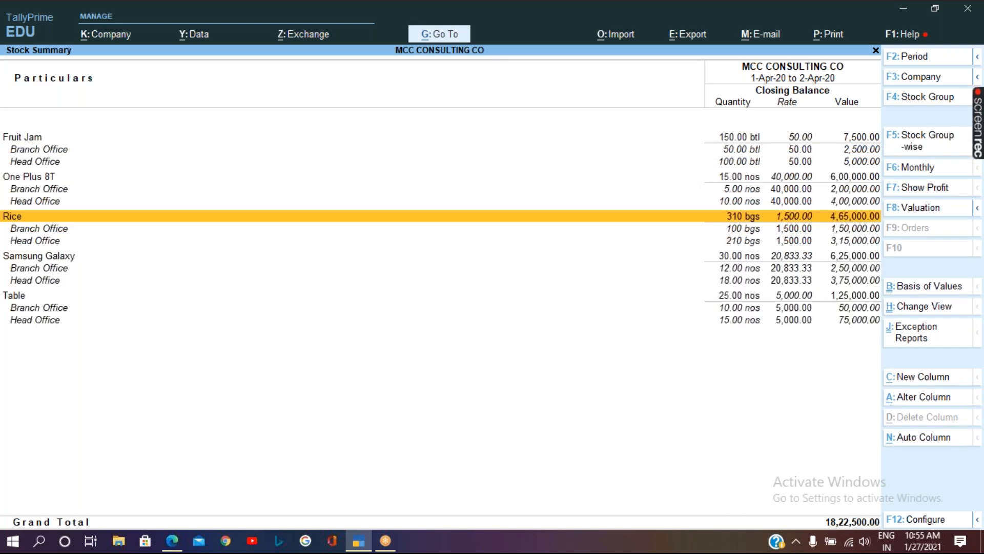
pyautogui.press('Down')
pyautogui.press('Down')
pyautogui.press('Down')
pyautogui.press('Down')
pyautogui.press('Down')
pyautogui.press('Down')
pyautogui.press('Down')
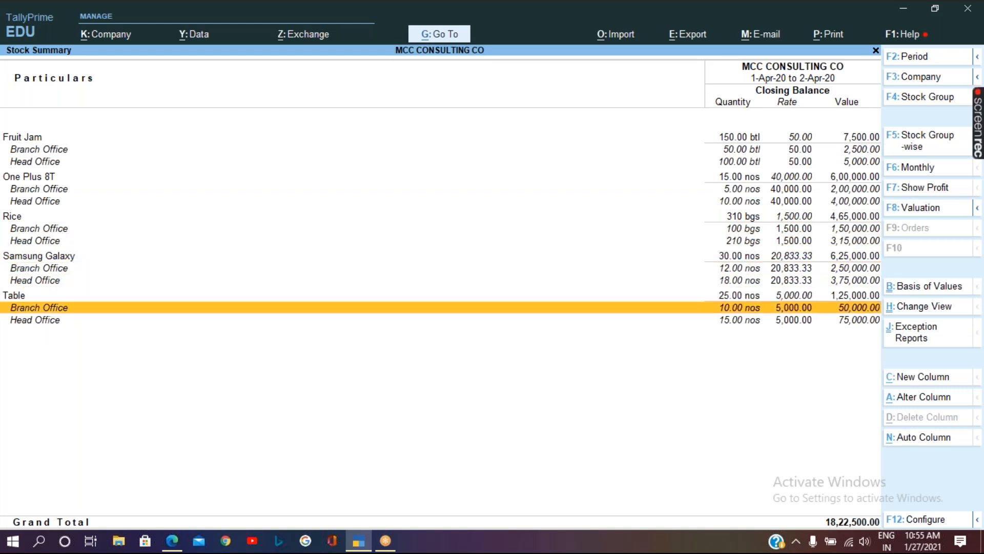
pyautogui.press('Down')
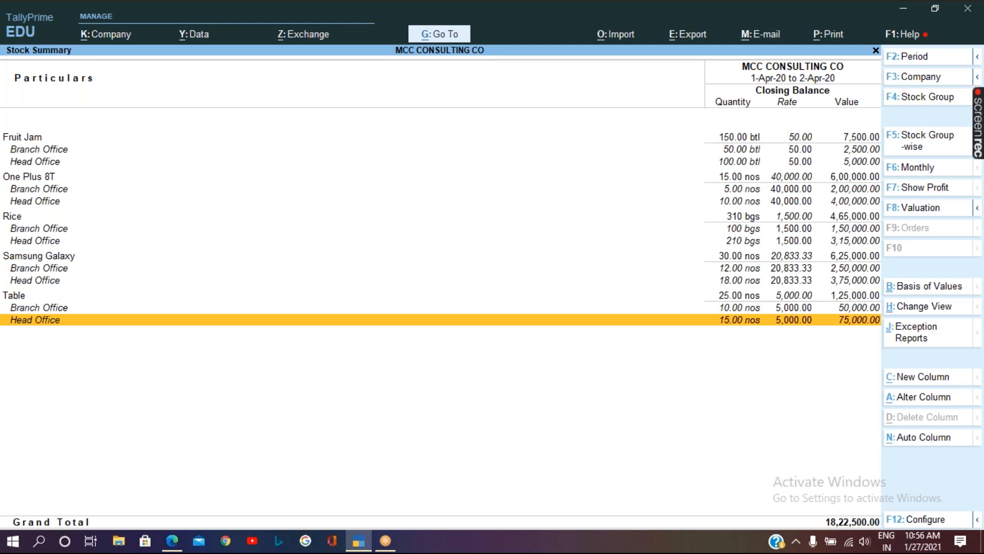
pyautogui.press('Up')
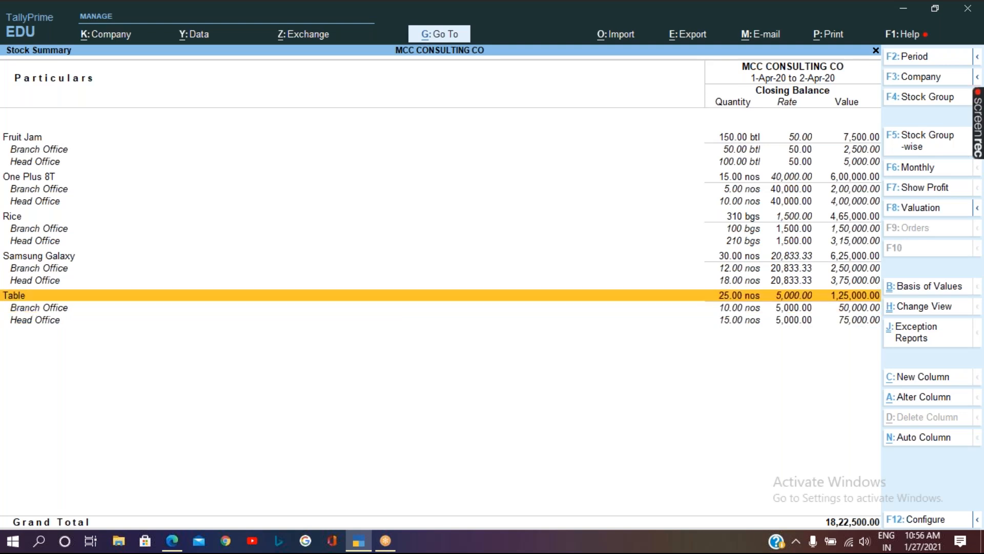
# - Drill into Table's April stock vouchers to examine its inward and outward entries, and return to the Gateway of Tally
pyautogui.press('Return')
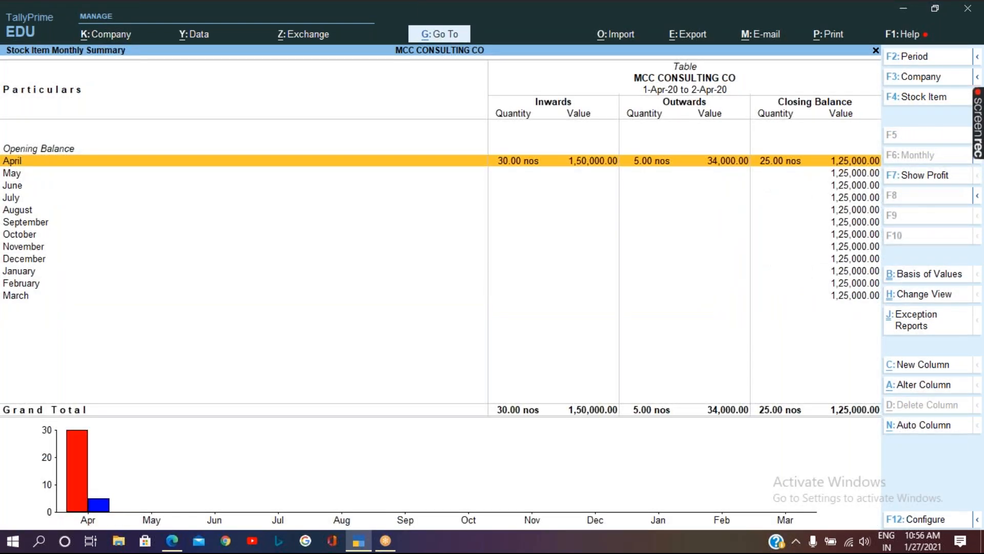
pyautogui.press('Return')
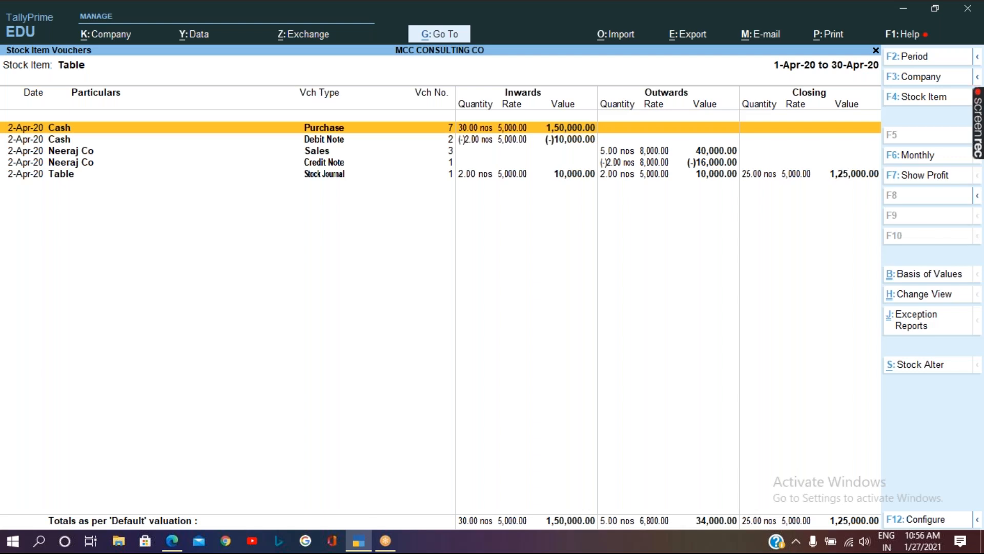
pyautogui.press('Escape')
pyautogui.press('Escape')
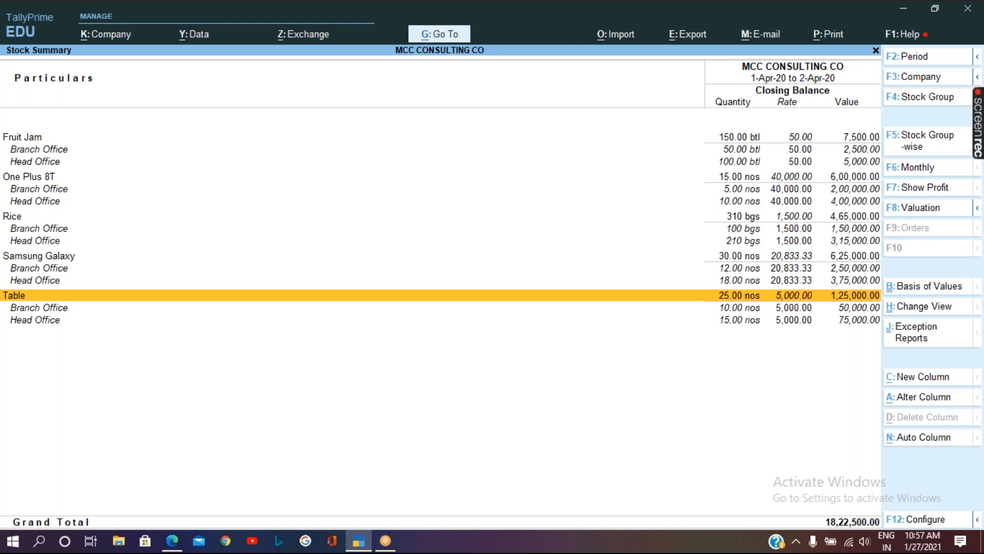
pyautogui.press('Escape')
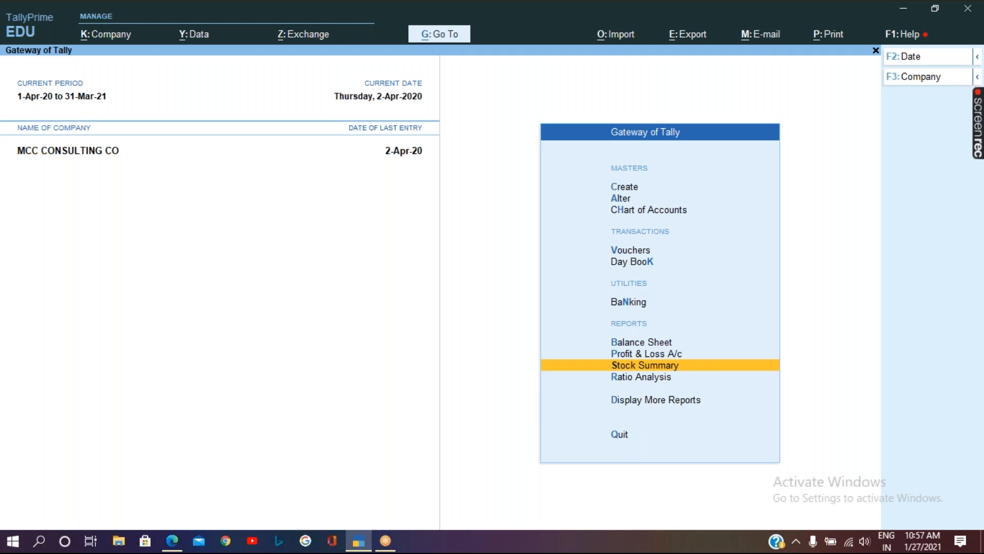
# - Open the Transfer Analysis under Movement Analysis in the Statements of Inventory for the Stock Journal voucher type
pyautogui.press('d')
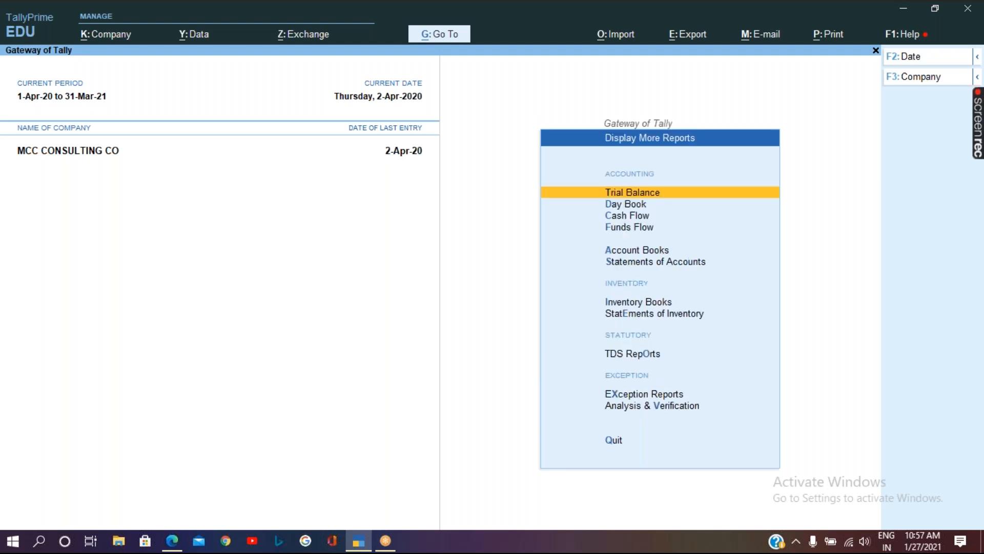
pyautogui.press('e')
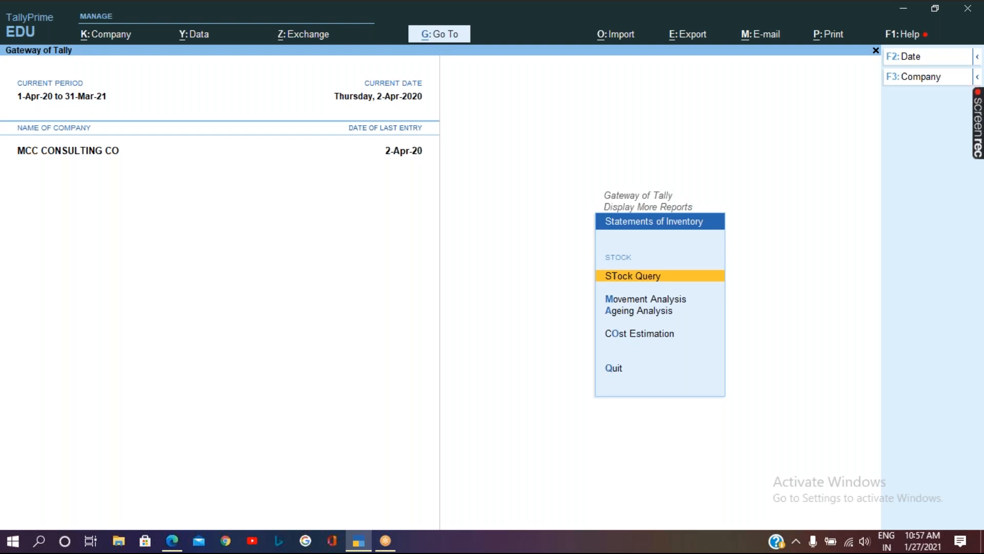
pyautogui.press('Down')
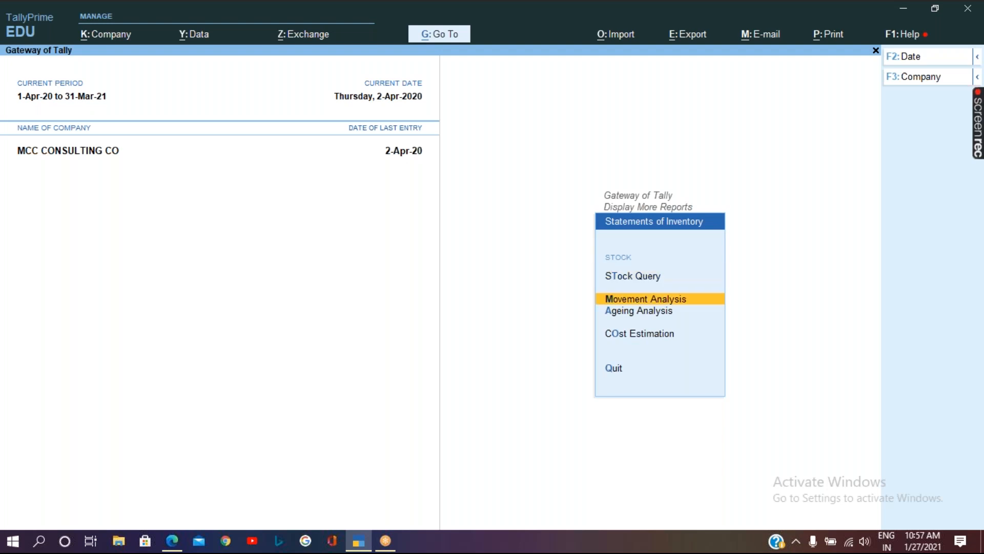
pyautogui.press('Return')
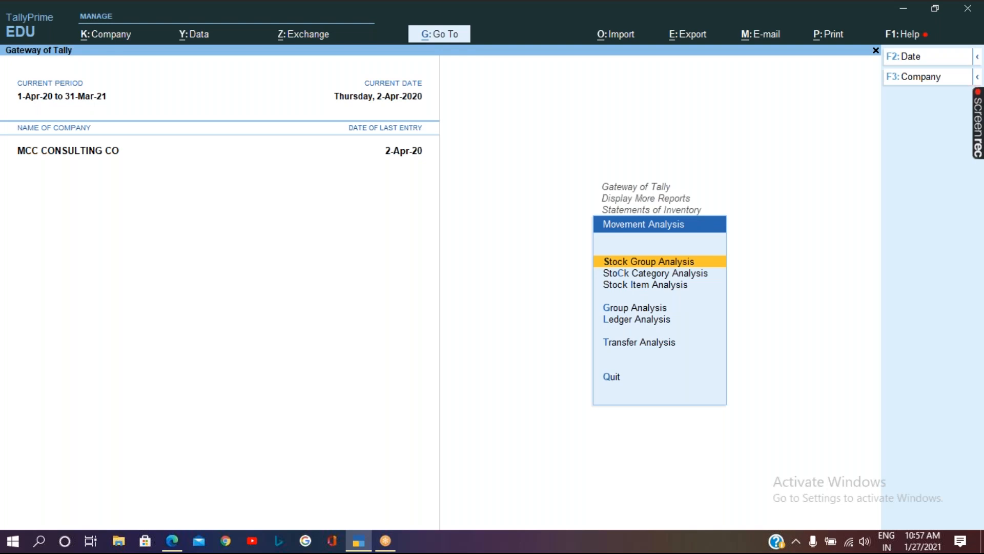
pyautogui.press('Down')
pyautogui.press('Down')
pyautogui.press('Down')
pyautogui.press('Down')
pyautogui.press('Down')
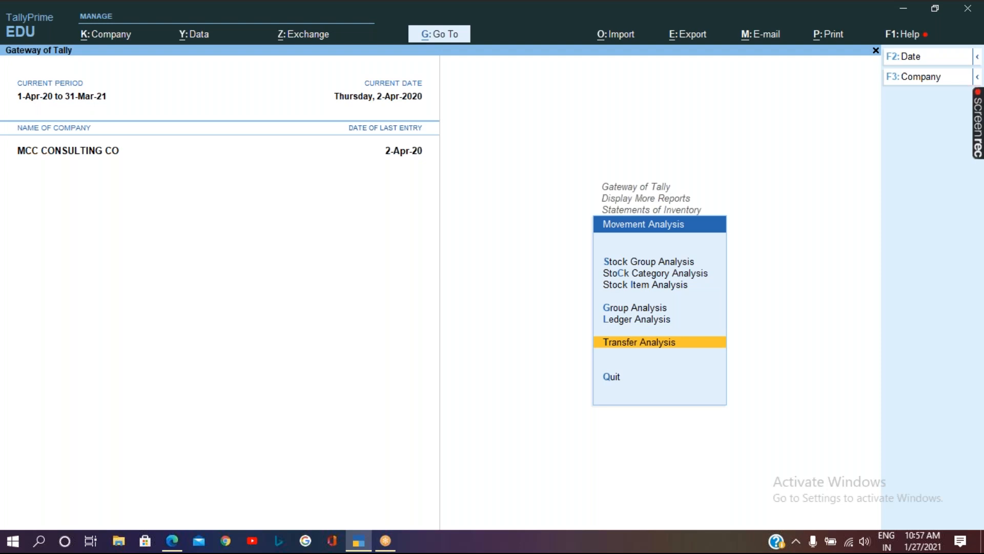
pyautogui.press('Return')
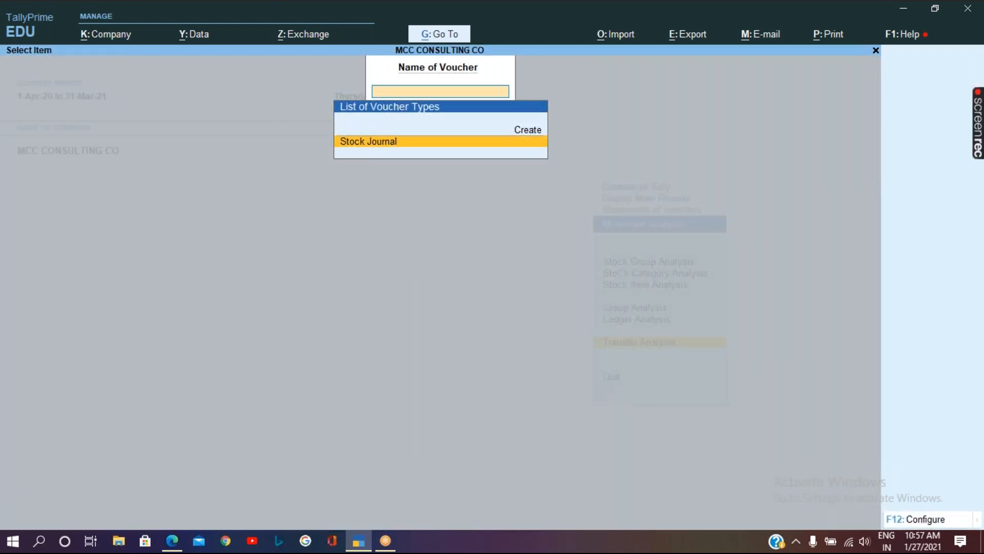
pyautogui.press('Return')
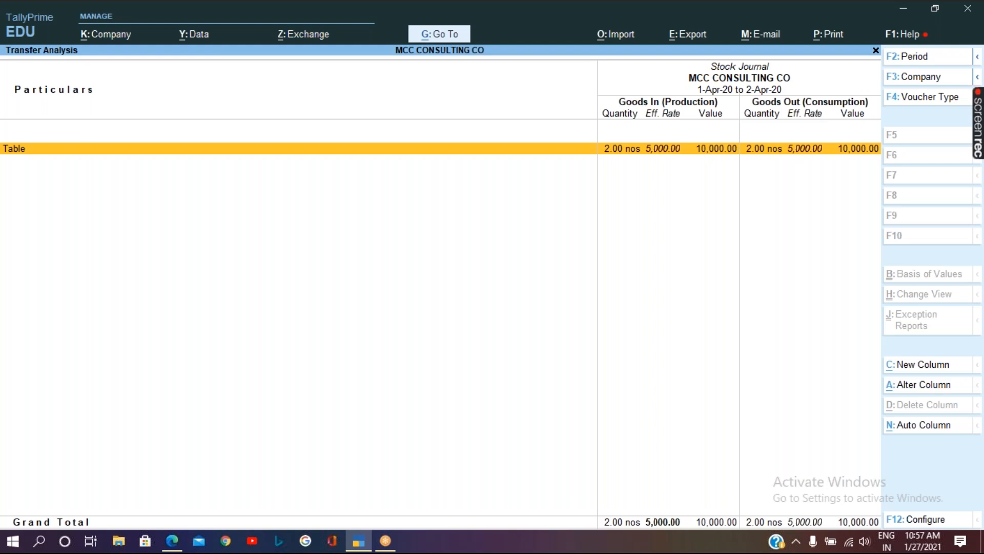
# - Examine Table's item voucher analysis in detailed form, and go back to the Statements of Inventory
pyautogui.press('Return')
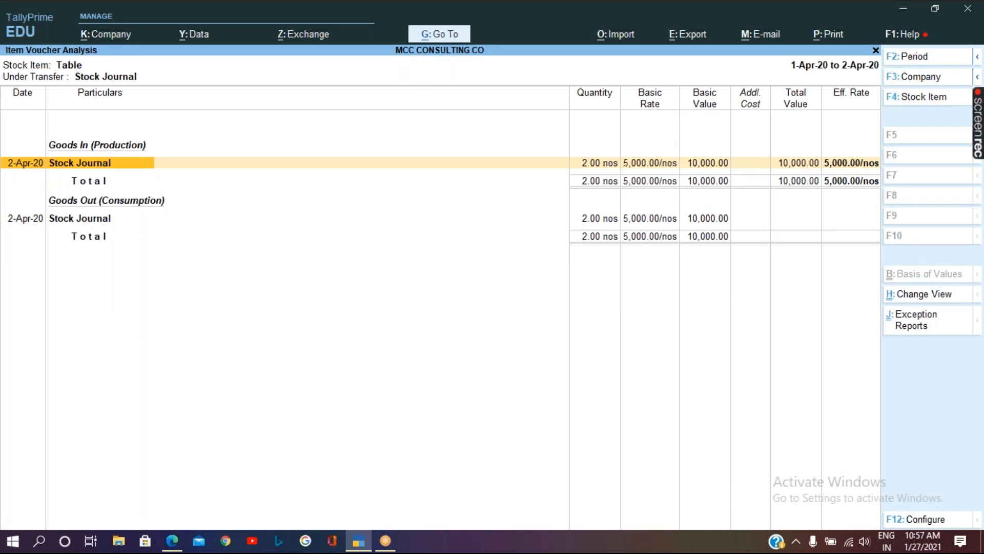
pyautogui.press('alt')
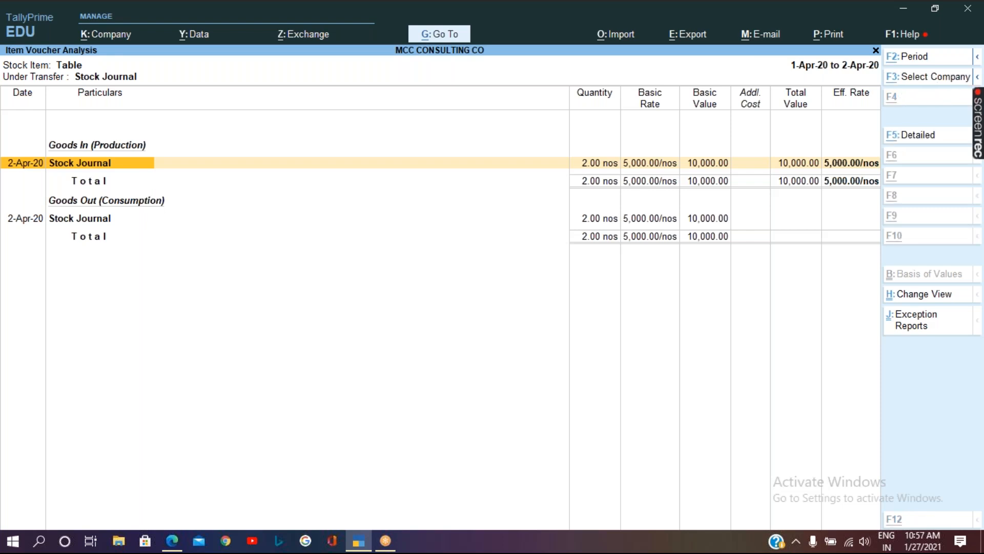
pyautogui.hotkey('alt', 'F5')
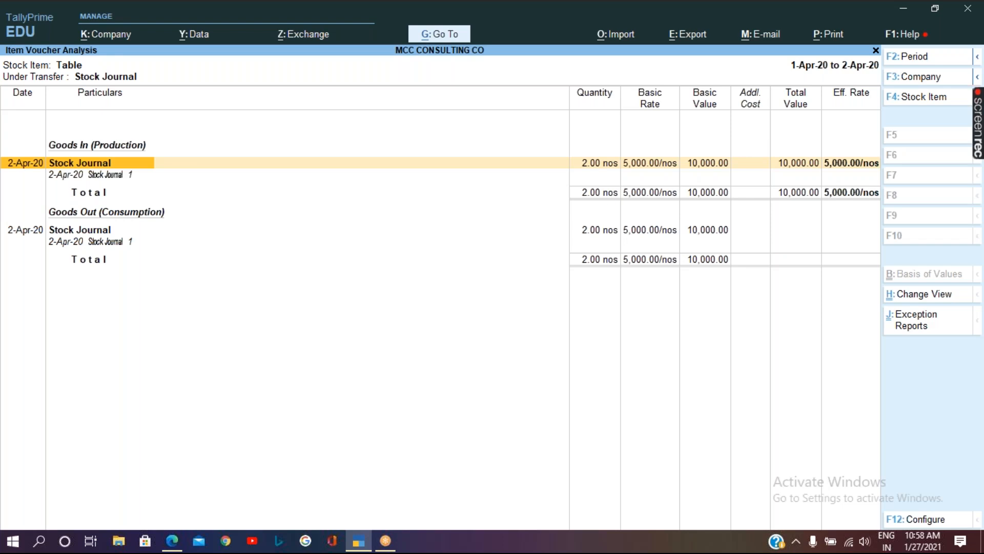
pyautogui.press('Escape')
pyautogui.press('F4')
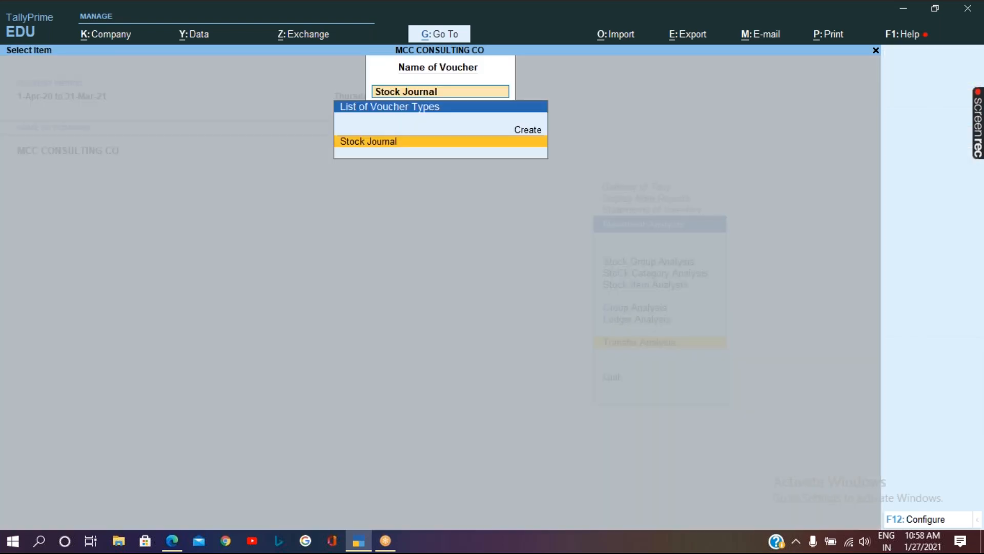
pyautogui.press('BackSpace')
pyautogui.press('Escape')
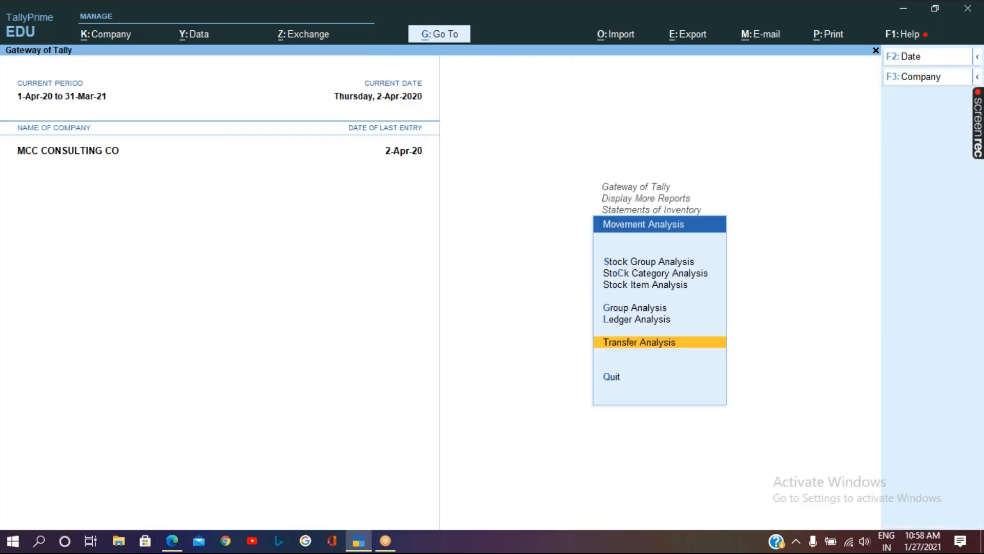
pyautogui.press('Escape')
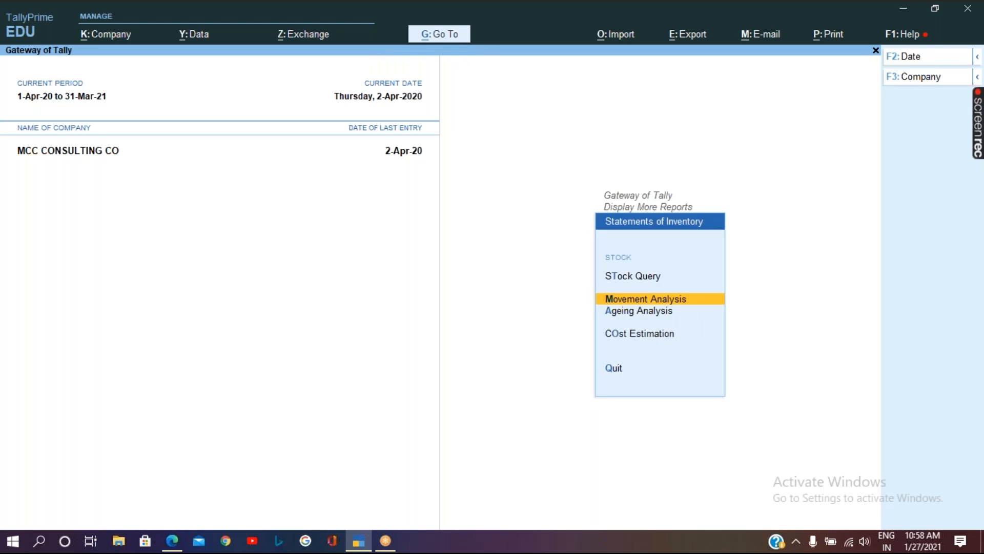
# - Open the stock Ageing Analysis for the Primary stock group and examine the quantities by age
pyautogui.press('Down')
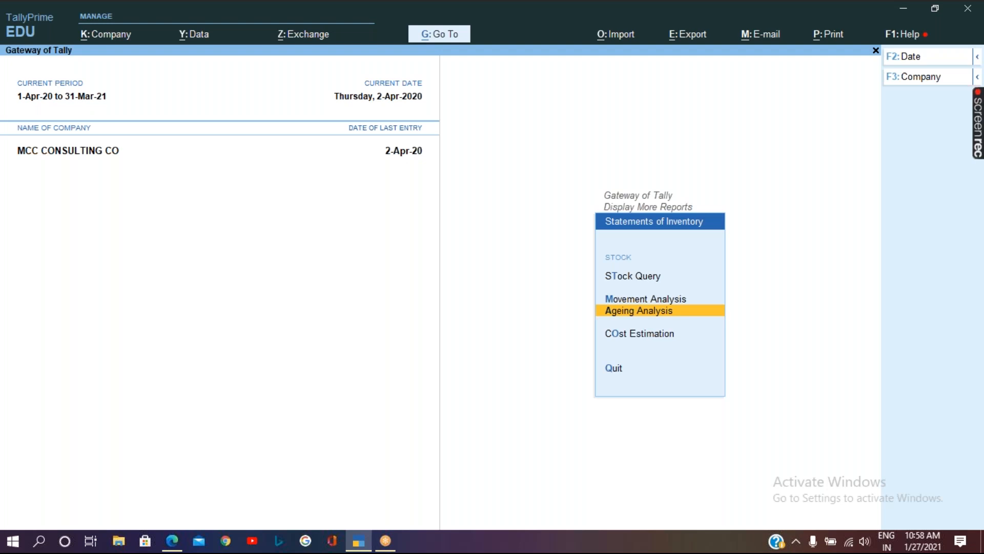
pyautogui.press('Return')
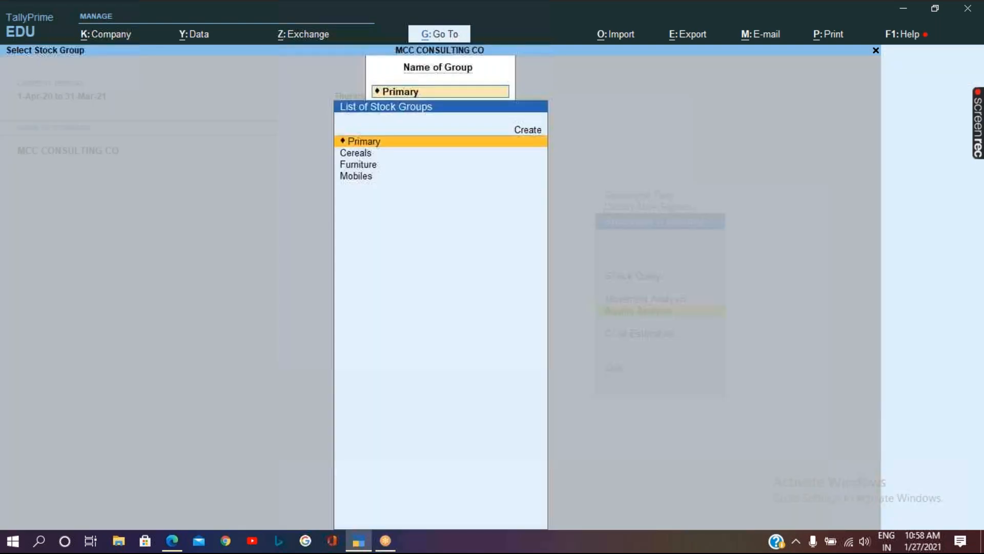
pyautogui.press('Return')
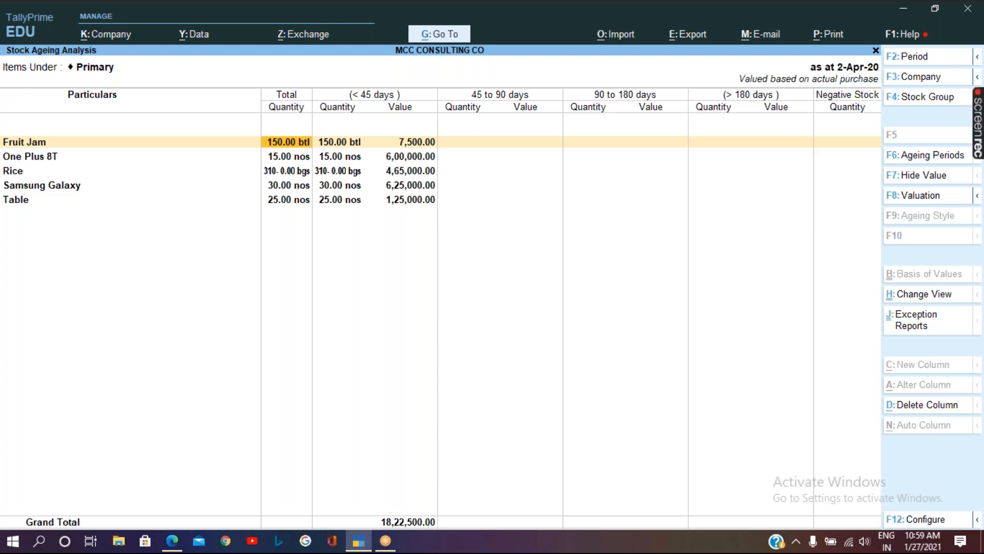
# - Set the ageing periods to 0–15, 15–30, 30–45 and above 45 days, and return to Display More Reports
pyautogui.press('F6')
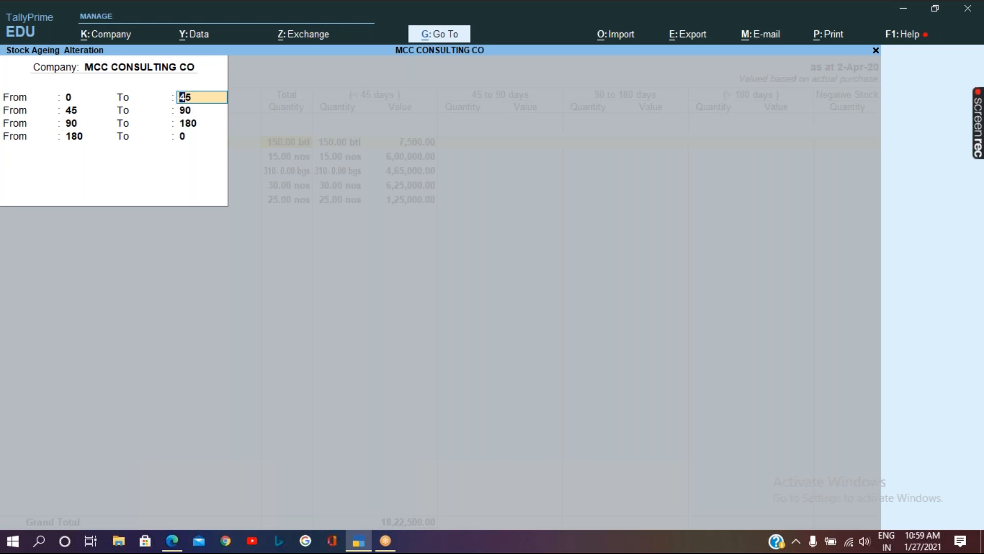
pyautogui.write('15')
pyautogui.press('Return')
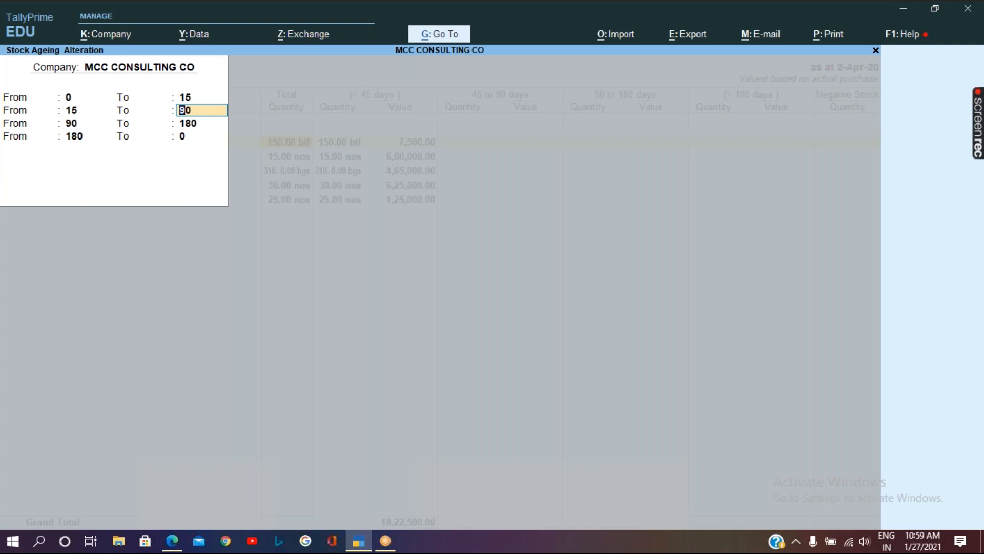
pyautogui.write('30')
pyautogui.press('Return')
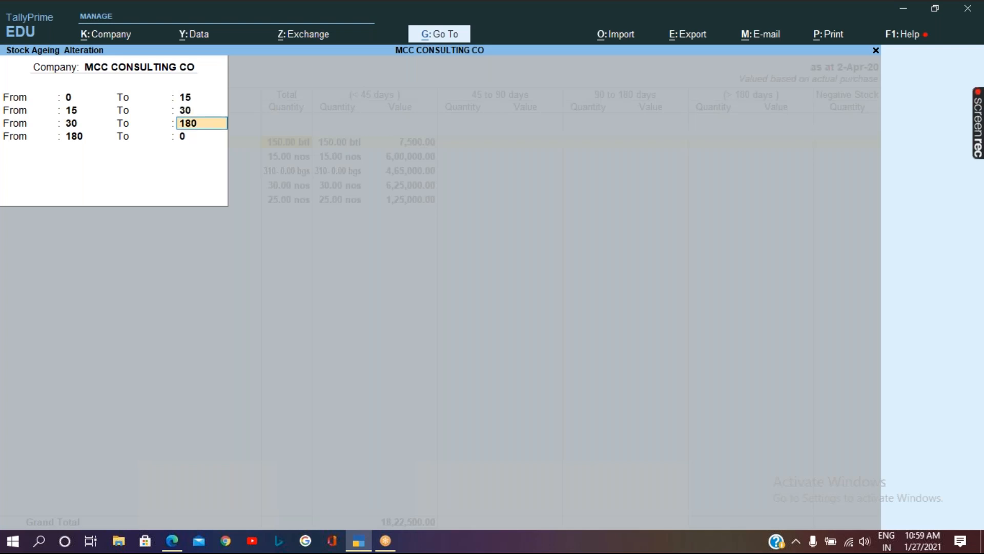
pyautogui.write('45')
pyautogui.press('Return')
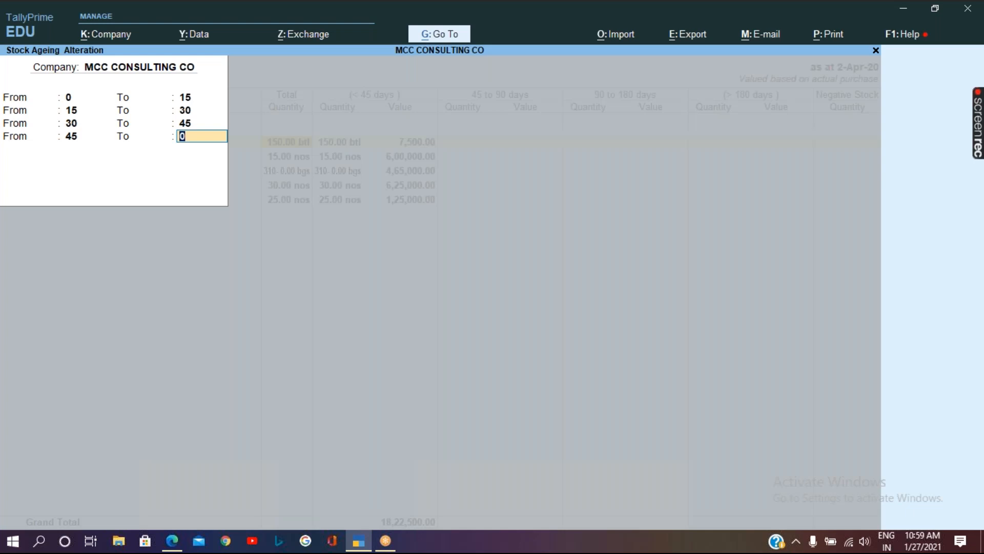
pyautogui.press('Return')
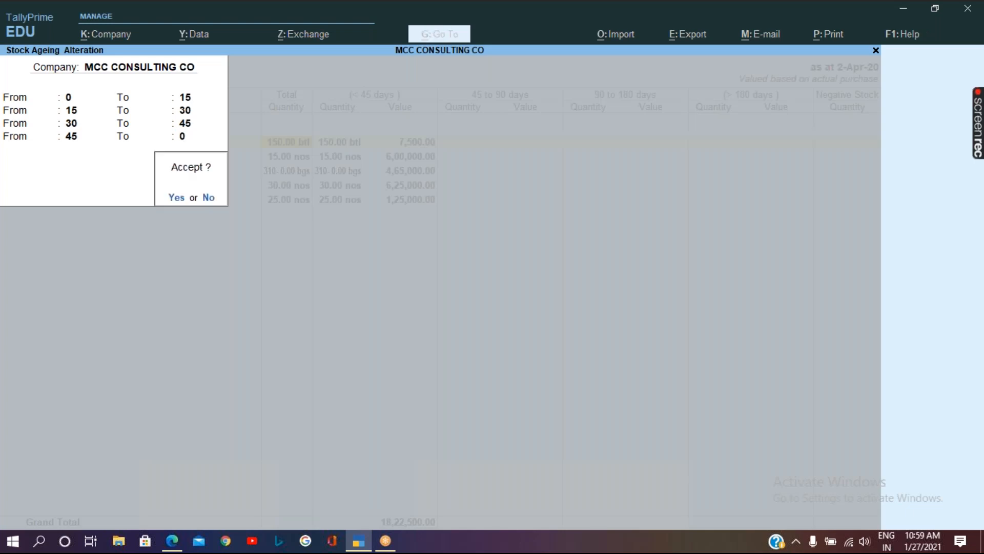
pyautogui.press('Return')
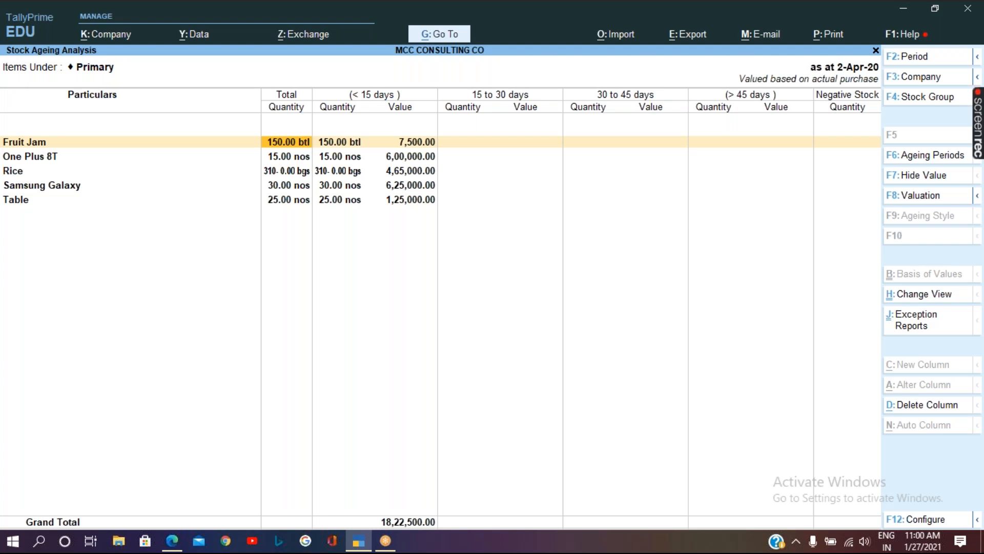
pyautogui.press('Escape')
pyautogui.press('Escape')
pyautogui.press('Escape')
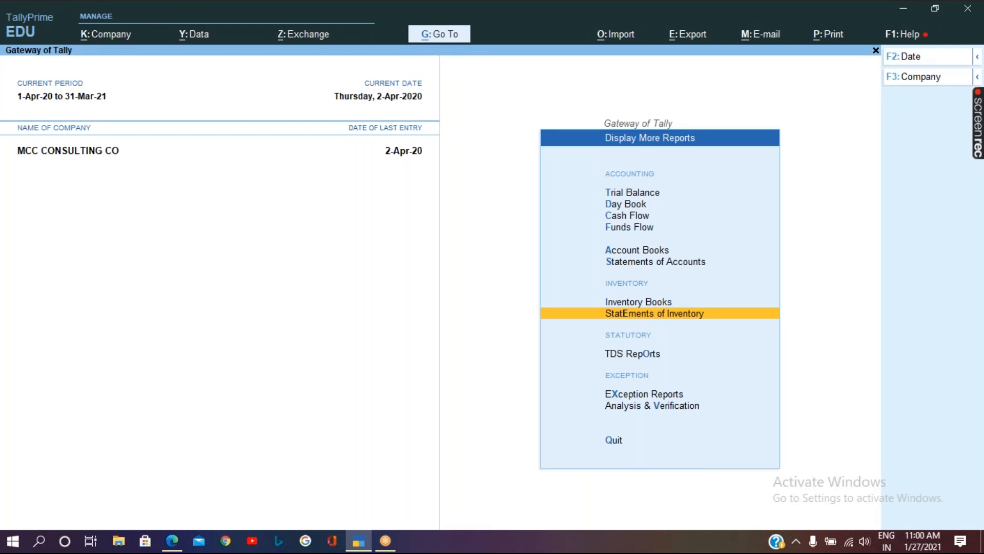
# - Open the Fruit Jam cash purchase voucher from the Day Book for alteration
pyautogui.press('d')
pyautogui.press('Down')
pyautogui.press('Down')
pyautogui.press('Down')
pyautogui.press('Down')
pyautogui.press('Down')
pyautogui.press('Down')
pyautogui.press('Down')
pyautogui.press('Down')
pyautogui.press('Down')
pyautogui.press('Down')
pyautogui.press('Down')
pyautogui.press('Down')
pyautogui.press('Down')
pyautogui.press('Down')
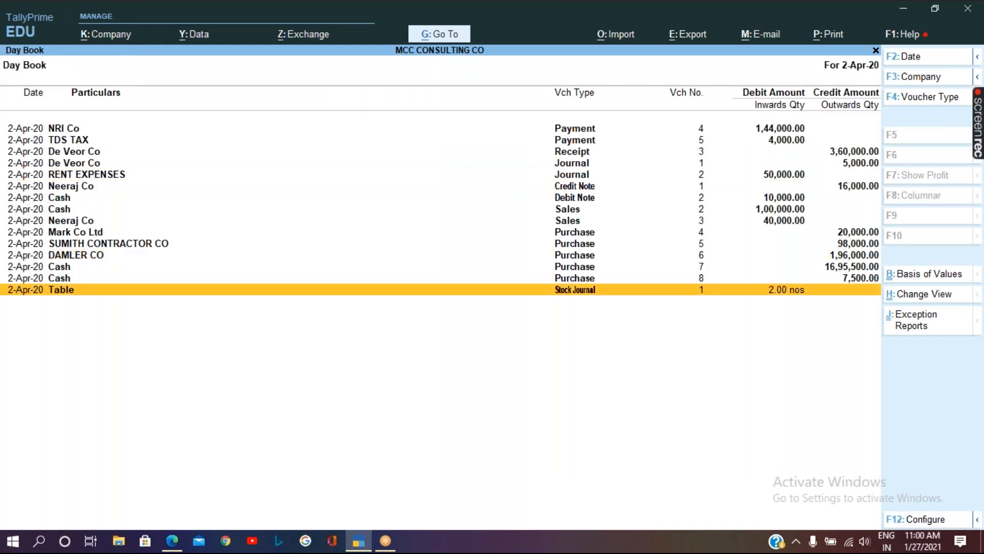
pyautogui.press('Up')
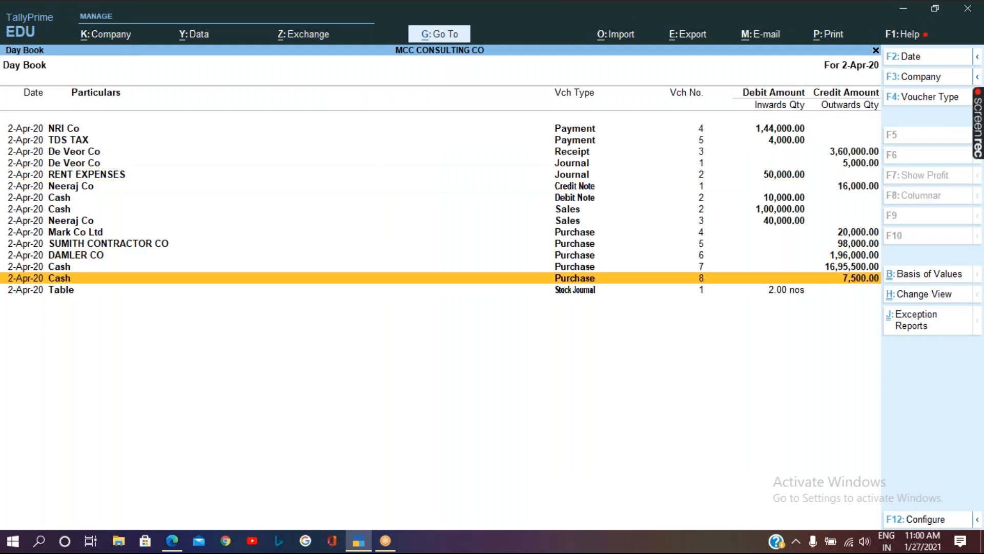
pyautogui.press('Return')
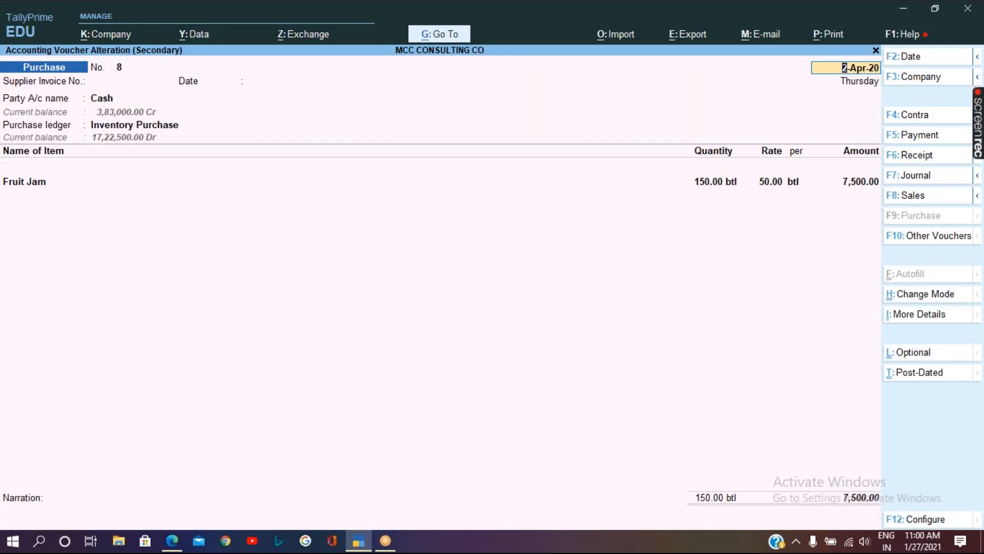
# - Set the Fruit Jam purchase voucher's date to 1-May-20 and save the voucher
pyautogui.press('F2')
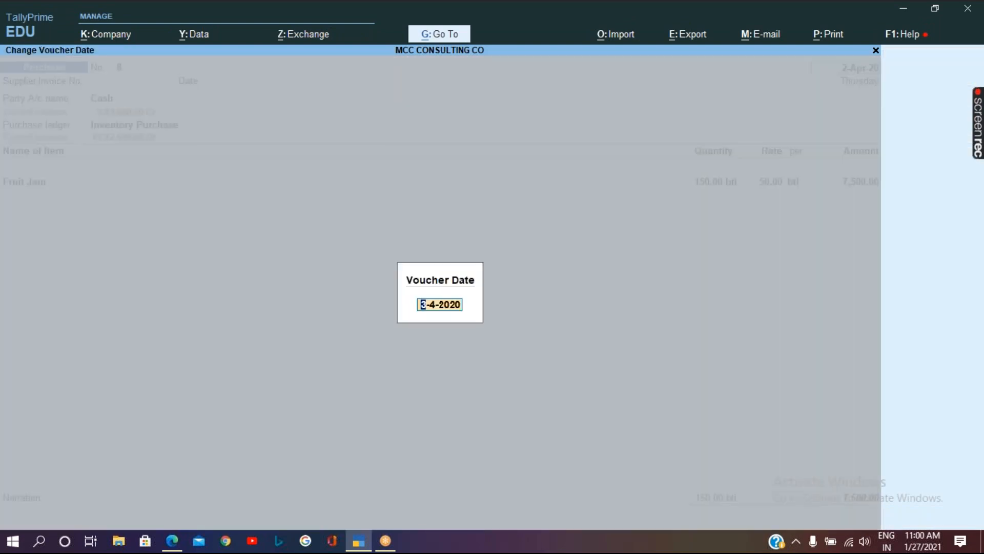
pyautogui.write('1-5')
pyautogui.press('Return')
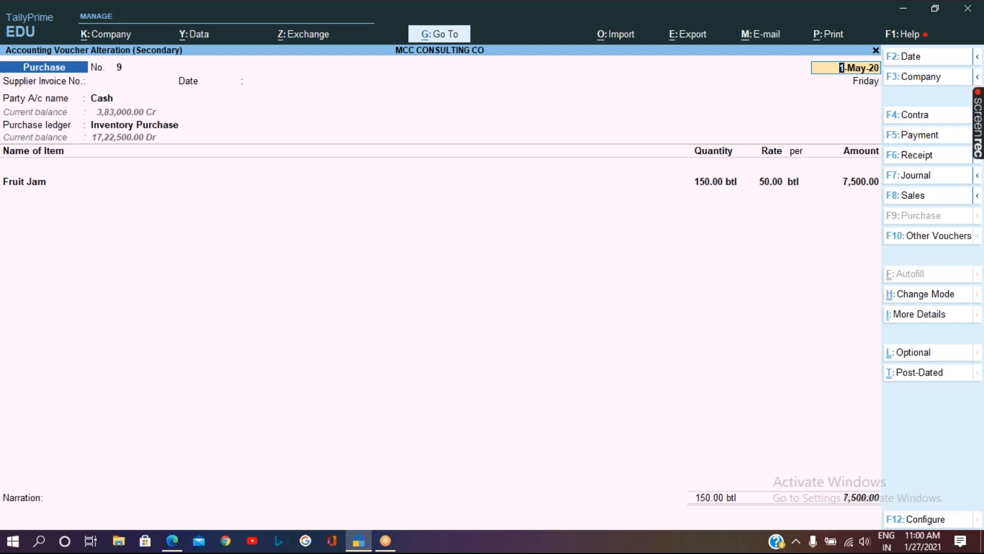
pyautogui.press('ctrl')
pyautogui.hotkey('ctrl', 'a')
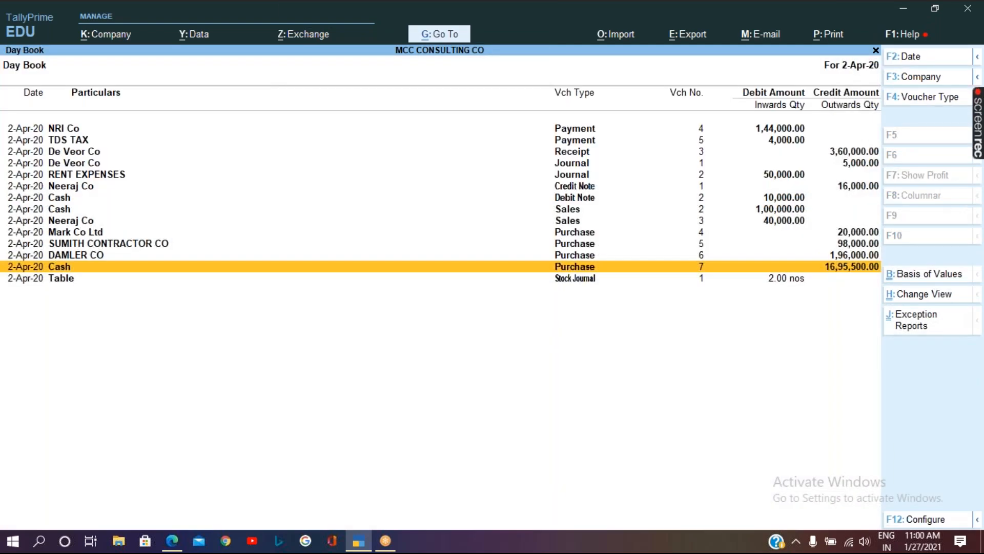
# - Leave the Day Book and open the stock Ageing Analysis for the Primary stock group
pyautogui.press('Escape')
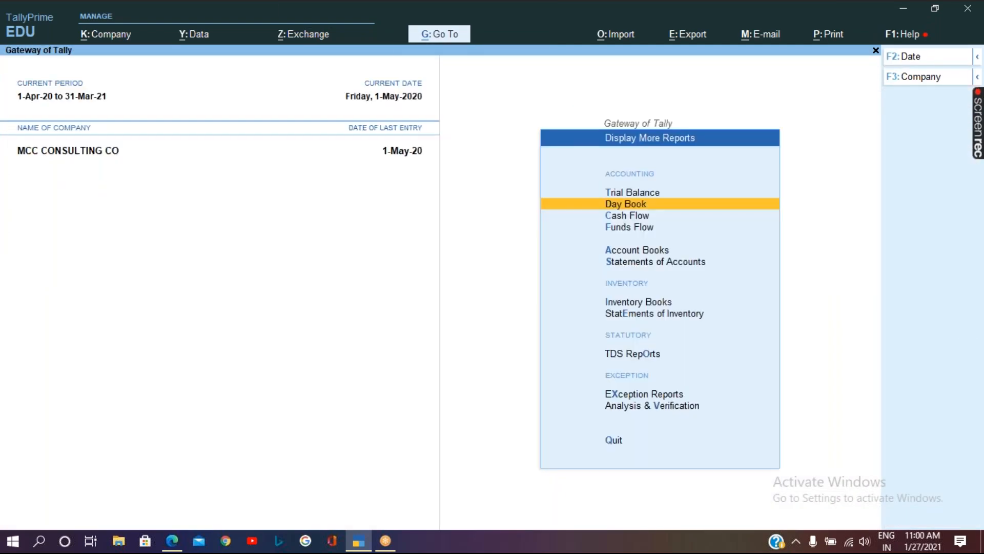
pyautogui.press('e')
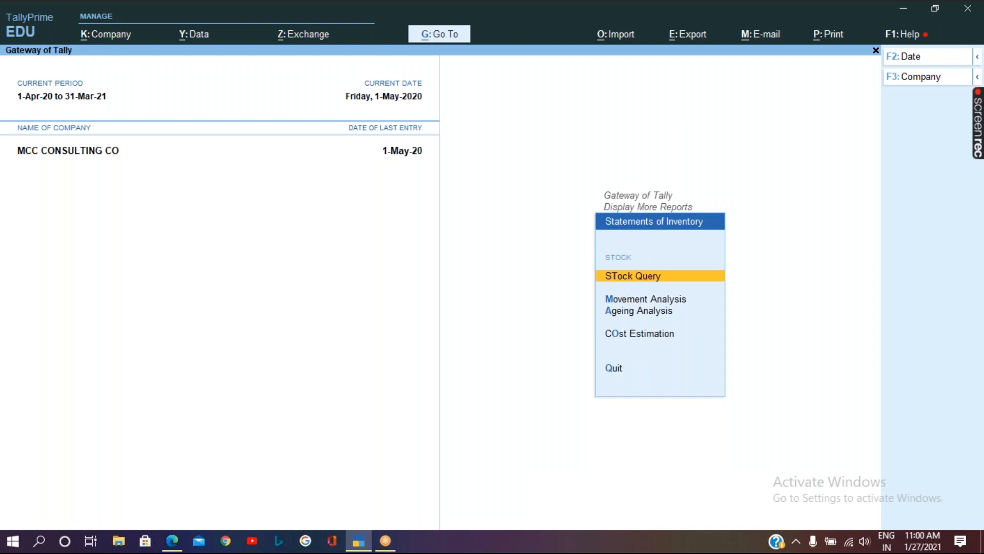
pyautogui.press('Down')
pyautogui.press('Down')
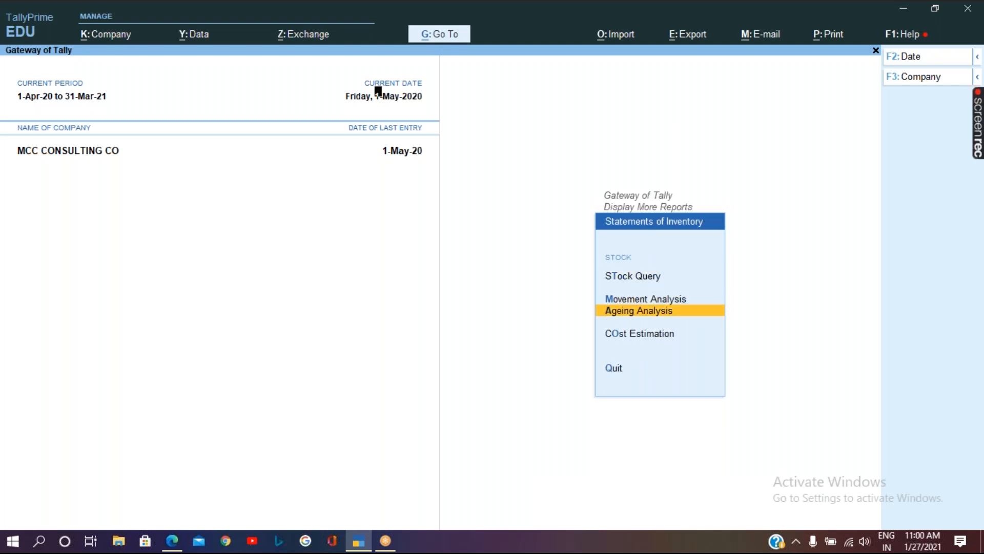
pyautogui.press('Return')
pyautogui.press('Return')
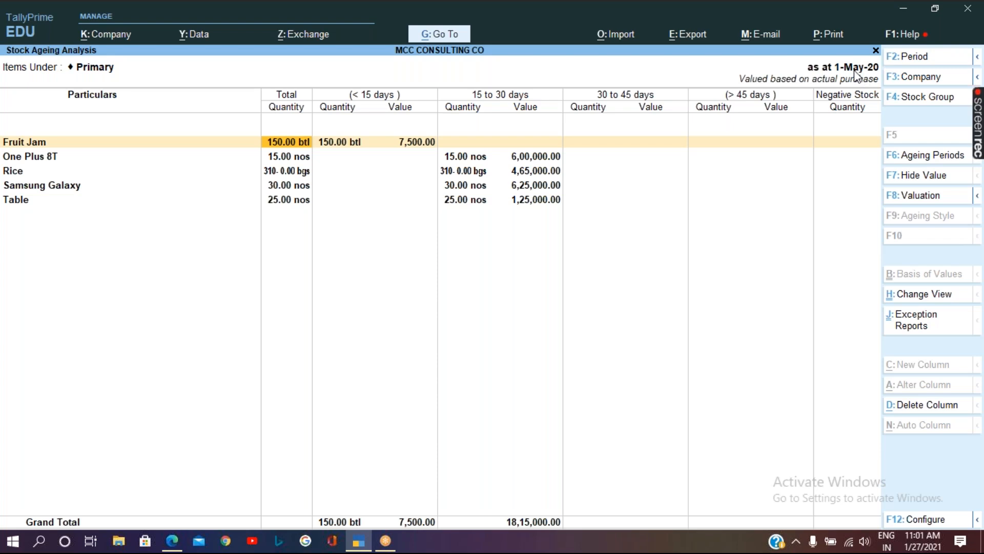
# - Set the Ageing Analysis period from 1-4-2020 to 1-5-2020
pyautogui.click(918, 57)
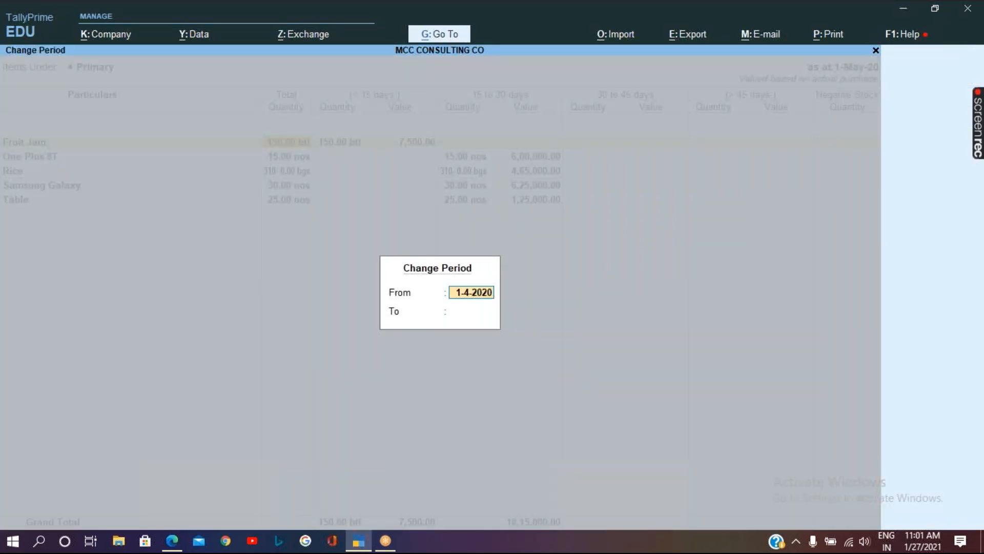
pyautogui.press('Return')
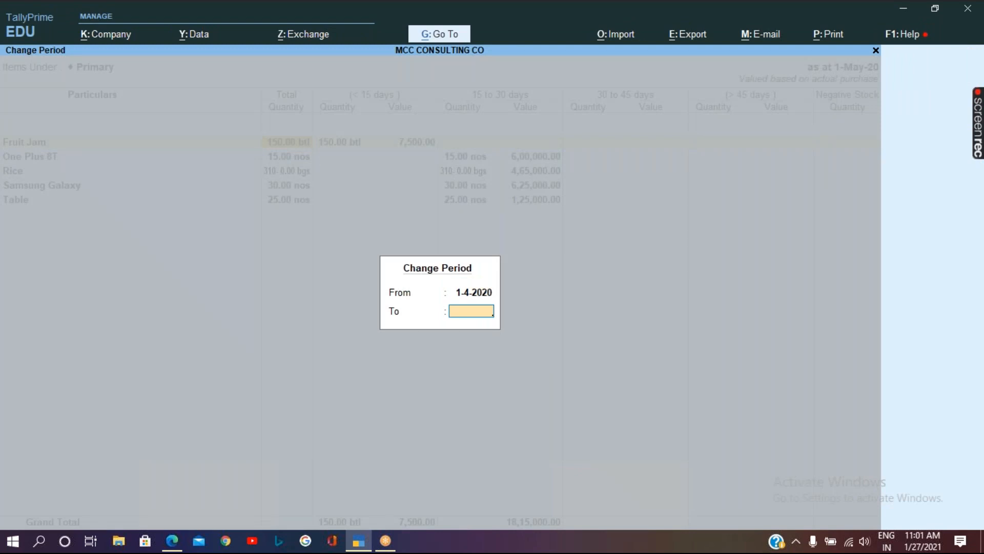
pyautogui.write('1-5')
pyautogui.press('Return')
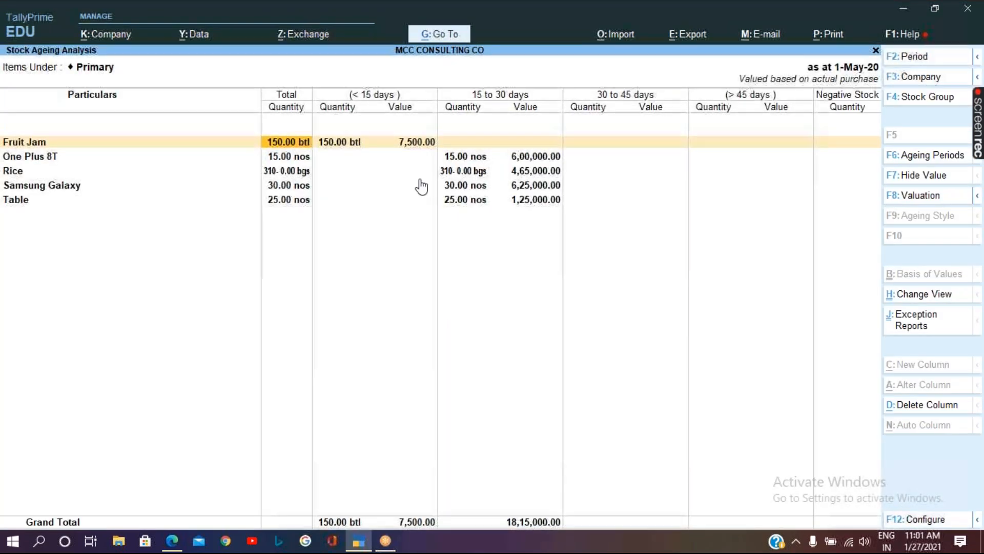
# - Drill down from Fruit Jam through its May monthly summary and open its cash purchase voucher for alteration
pyautogui.click(277, 147)
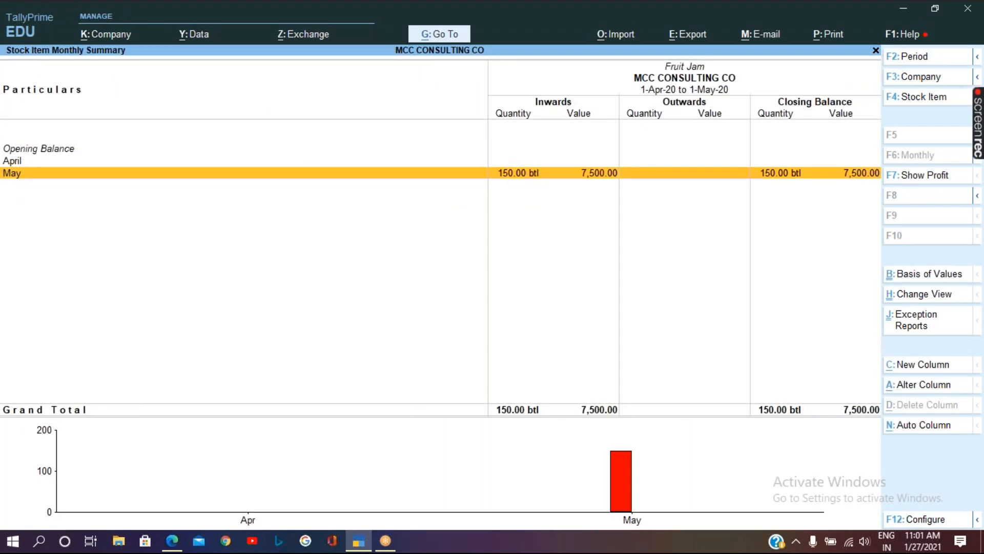
pyautogui.press('Return')
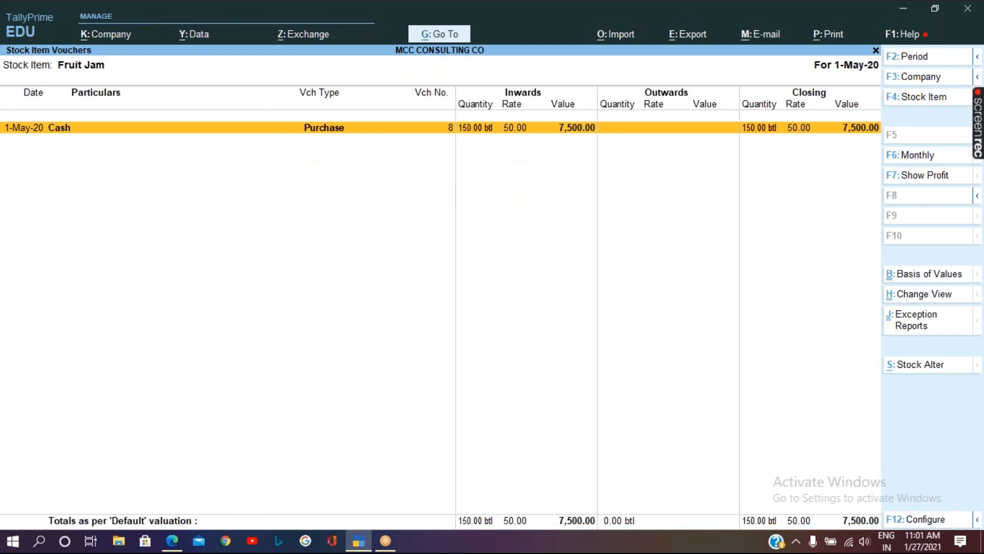
pyautogui.press('XF86MonBrightnessDown')
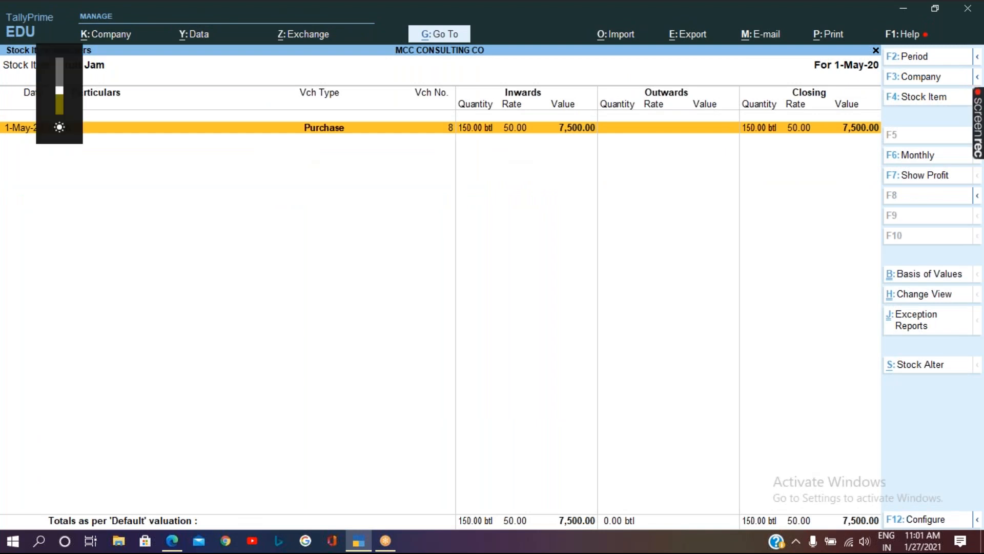
pyautogui.press('Escape')
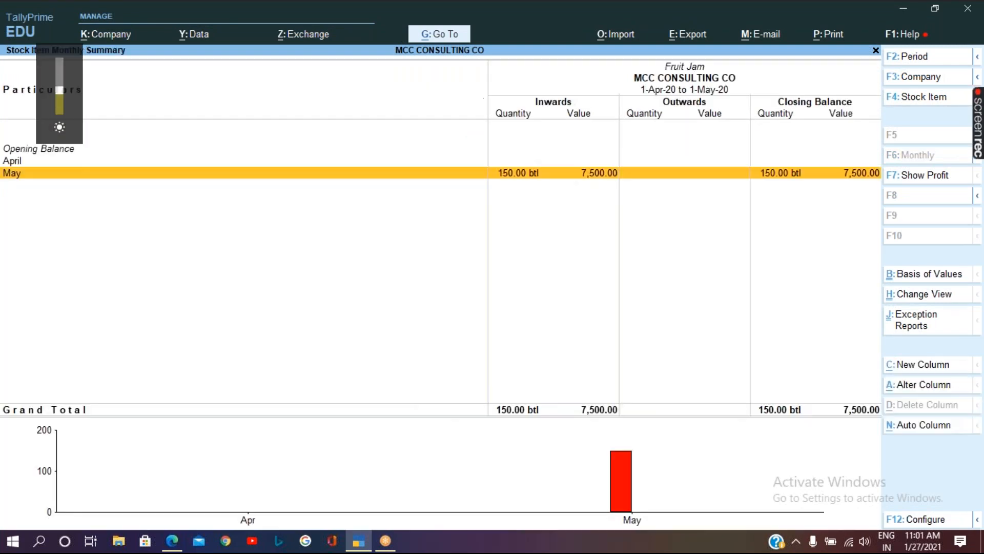
pyautogui.press('Return')
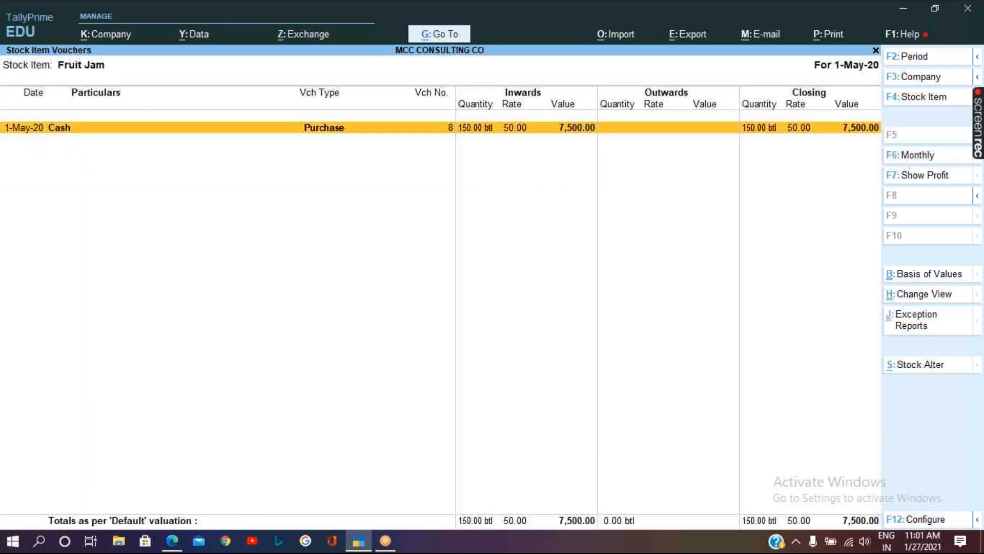
pyautogui.press('Return')
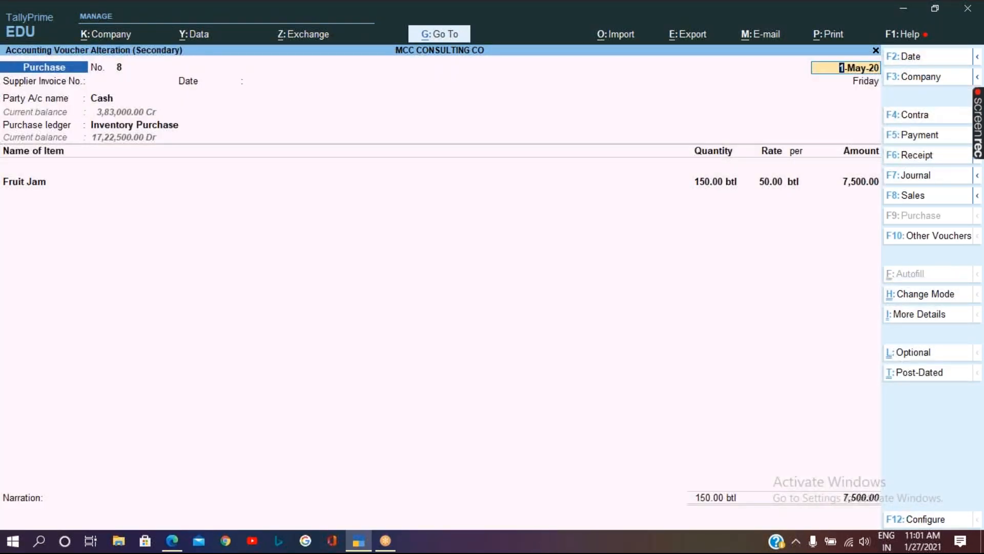
# - Set the Fruit Jam purchase voucher's date to 31-May-20, save it and return to the Stock Ageing Analysis
pyautogui.press('F2')
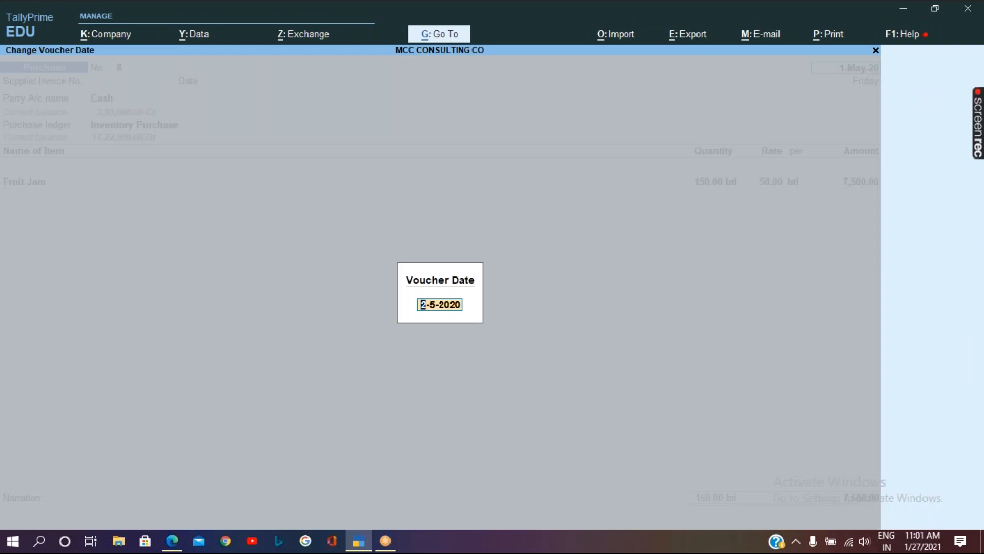
pyautogui.write('31-5')
pyautogui.press('Return')
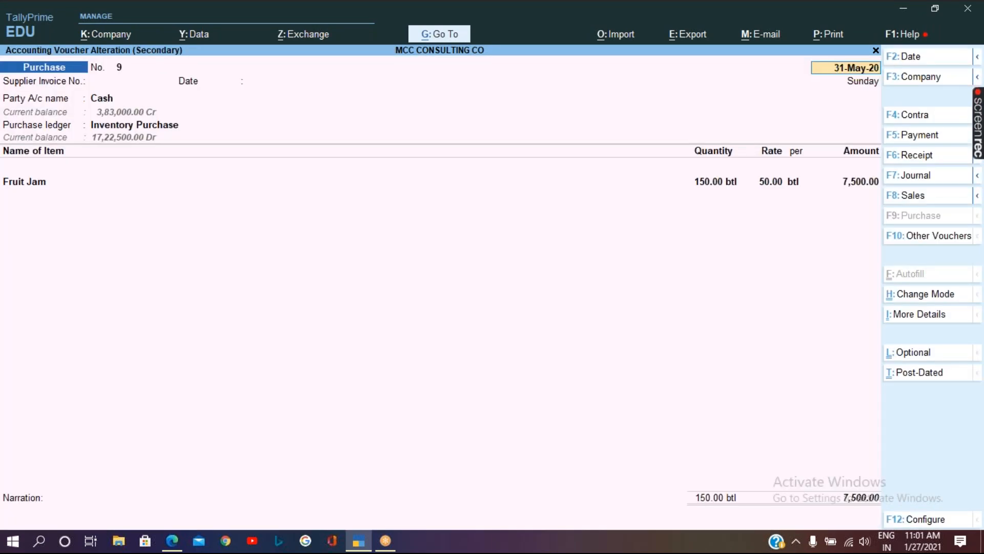
pyautogui.press('ctrl')
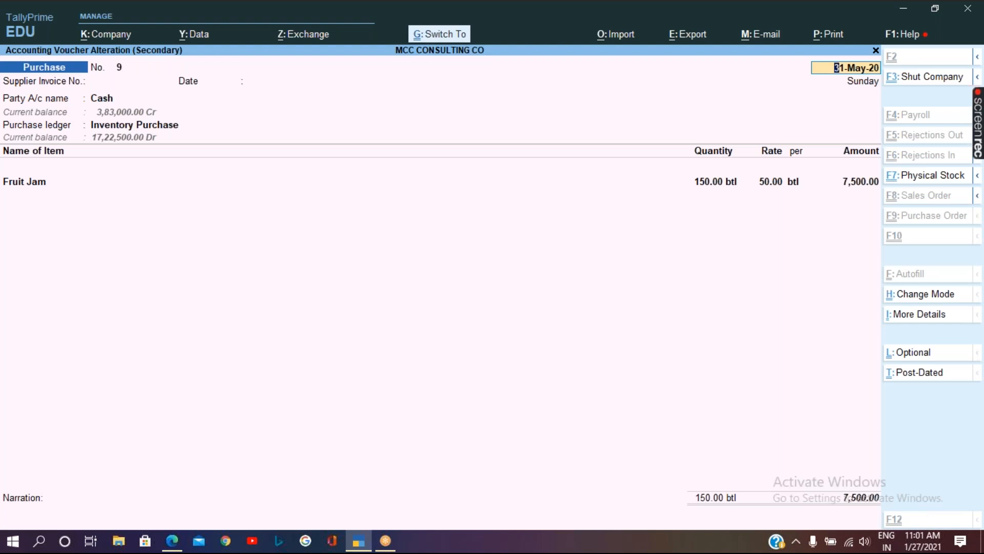
pyautogui.hotkey('ctrl', 'a')
pyautogui.press('Escape')
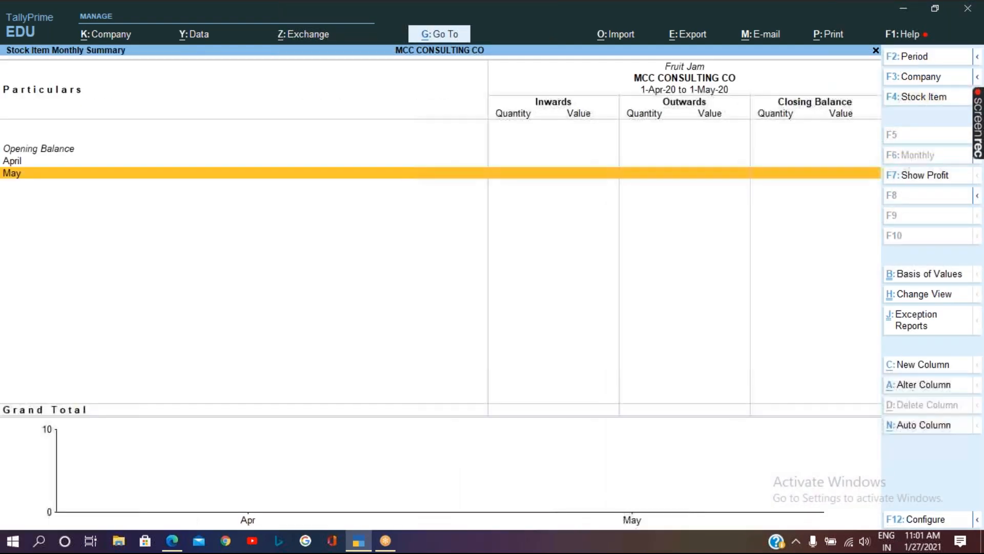
pyautogui.press('Escape')
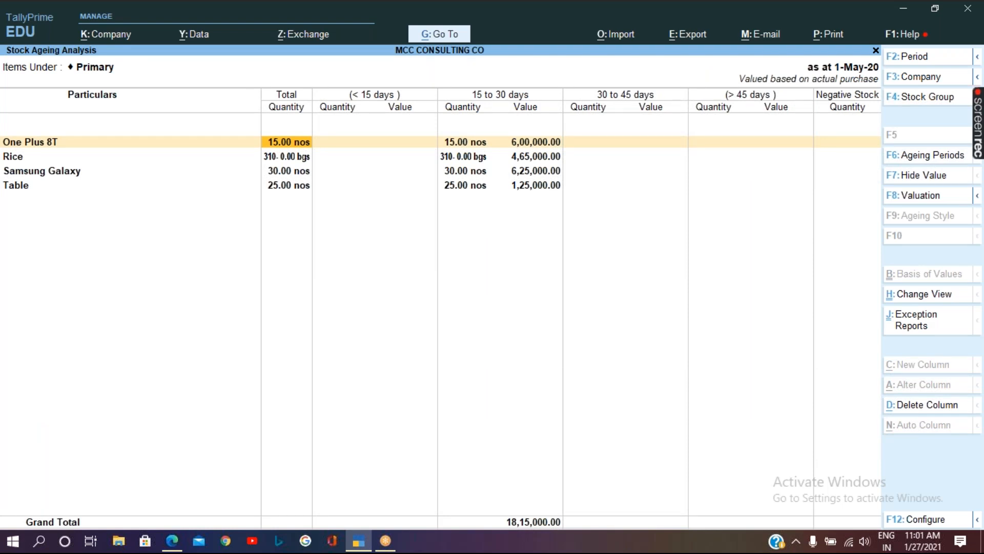
# - Extend the Ageing Analysis period to end on 31-5-2020 and examine how the stock items are aged
pyautogui.press('F2')
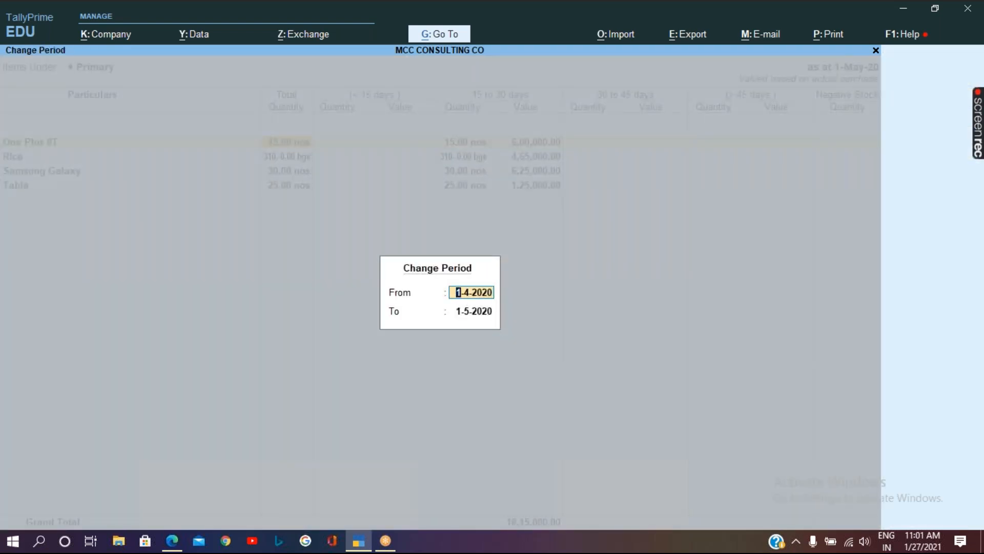
pyautogui.press('Return')
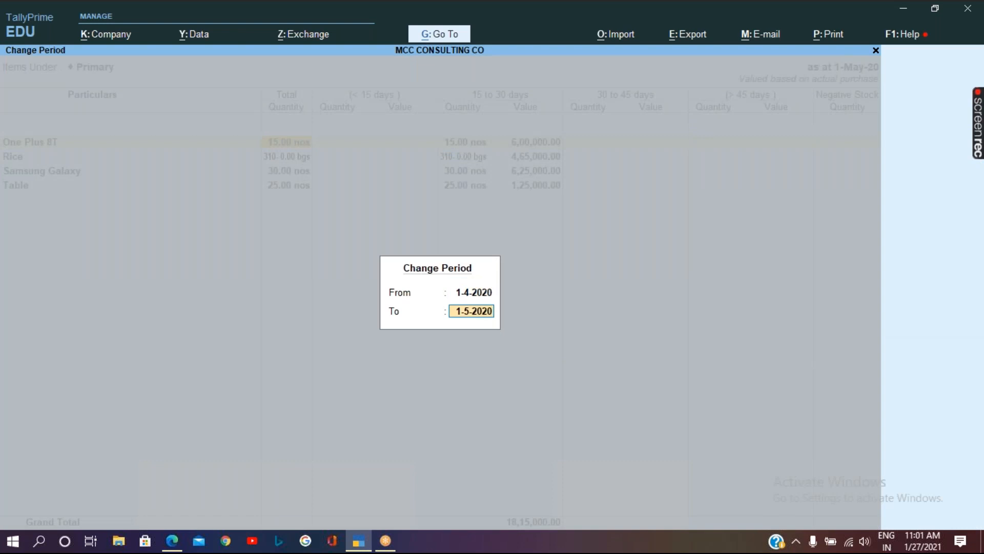
pyautogui.write('31-5')
pyautogui.press('Return')
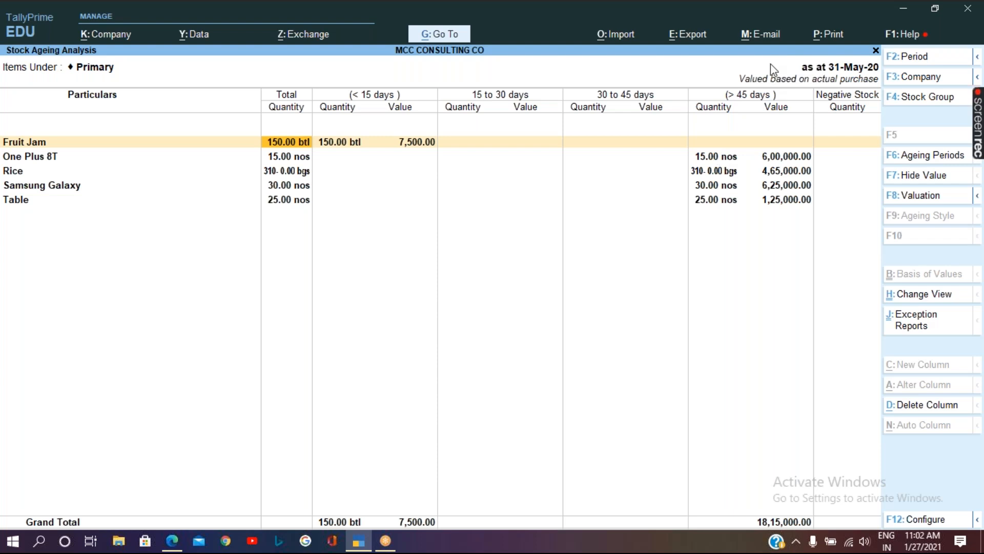
pyautogui.click(682, 26)
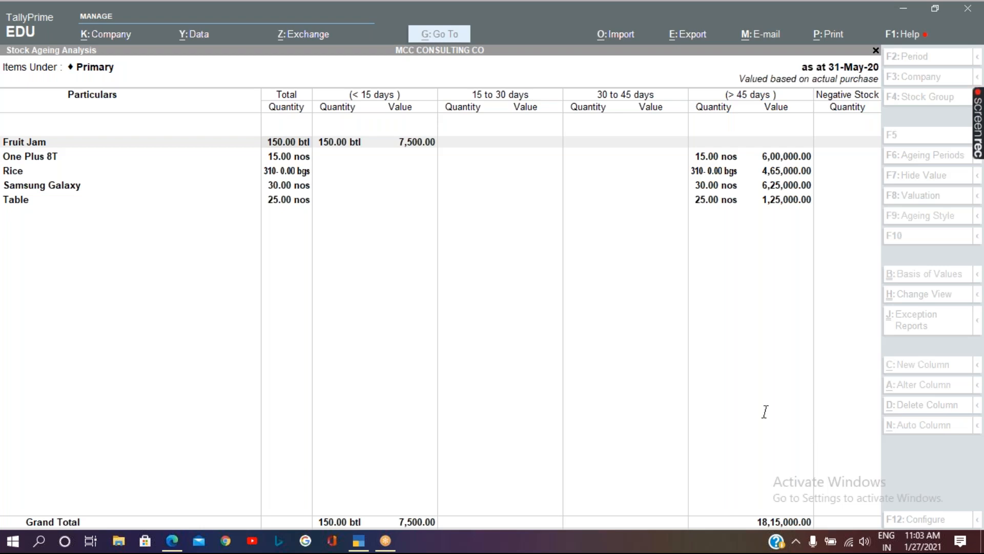
pyautogui.click(451, 367)
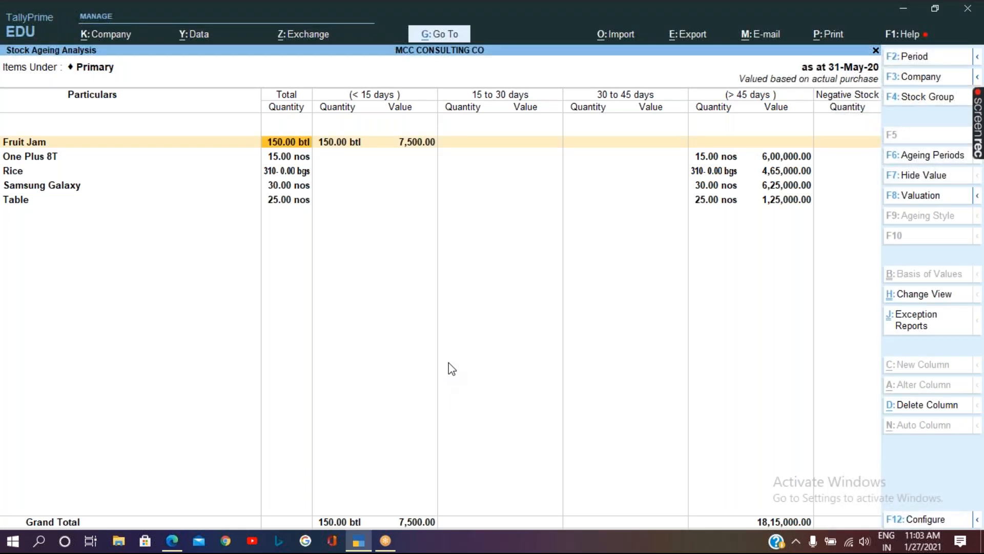
# - Return to the Gateway of Tally and open the Stock Summary in detailed view with the items under each group
pyautogui.press('Escape')
pyautogui.press('Escape')
pyautogui.press('Escape')
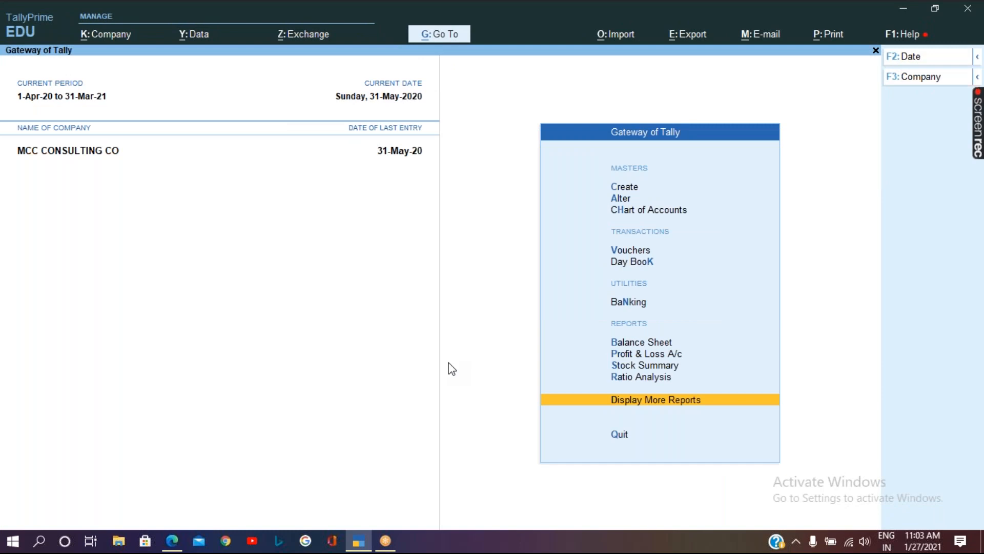
pyautogui.press('Up')
pyautogui.press('Up')
pyautogui.press('Return')
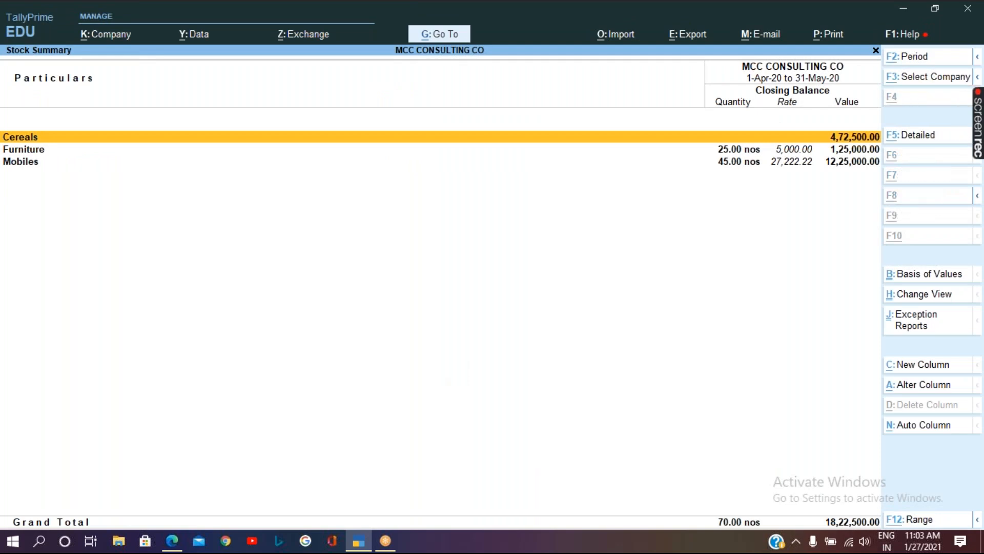
pyautogui.hotkey('alt', 'F1')
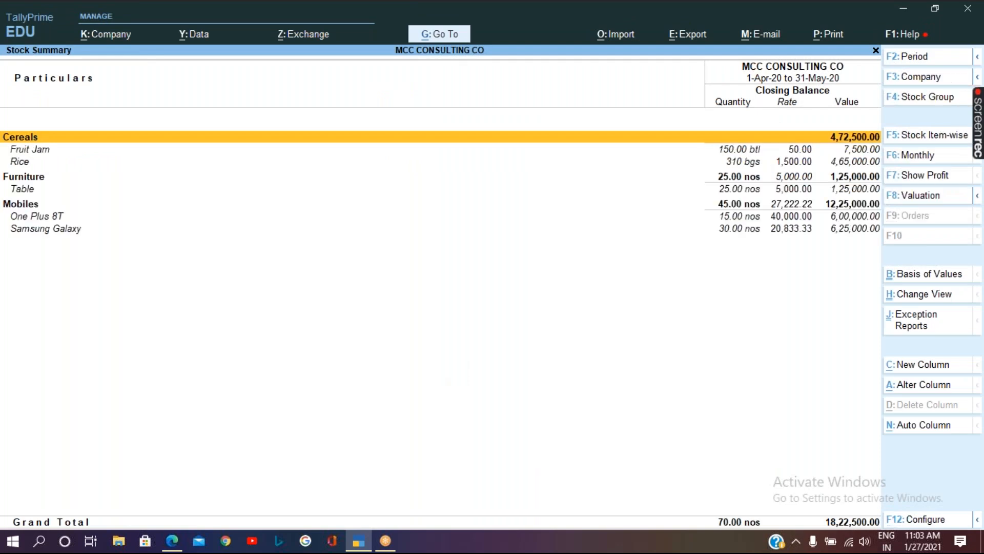
# - Examine the Rice item's closing balance in the Stock Summary and return to the Gateway of Tally
pyautogui.click(893, 9)
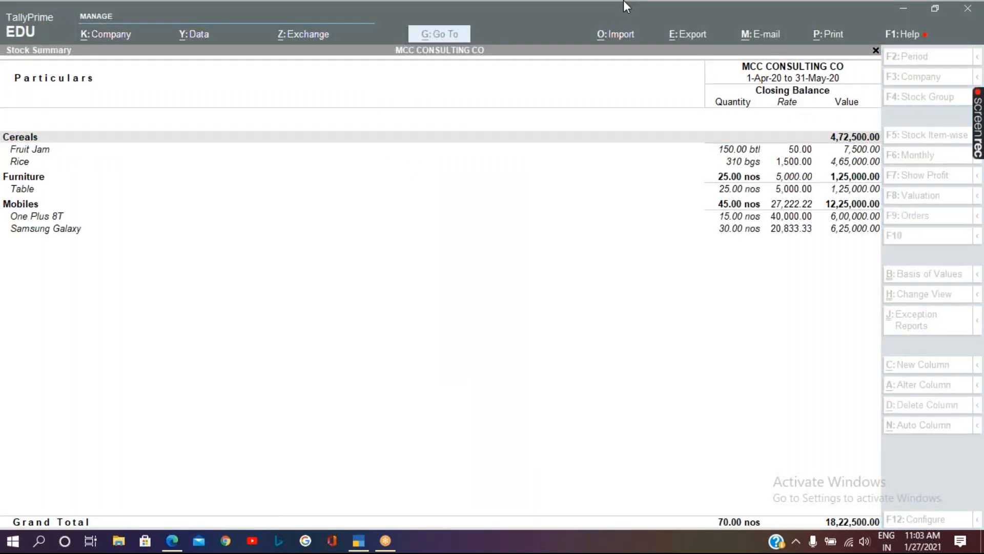
pyautogui.click(660, 405)
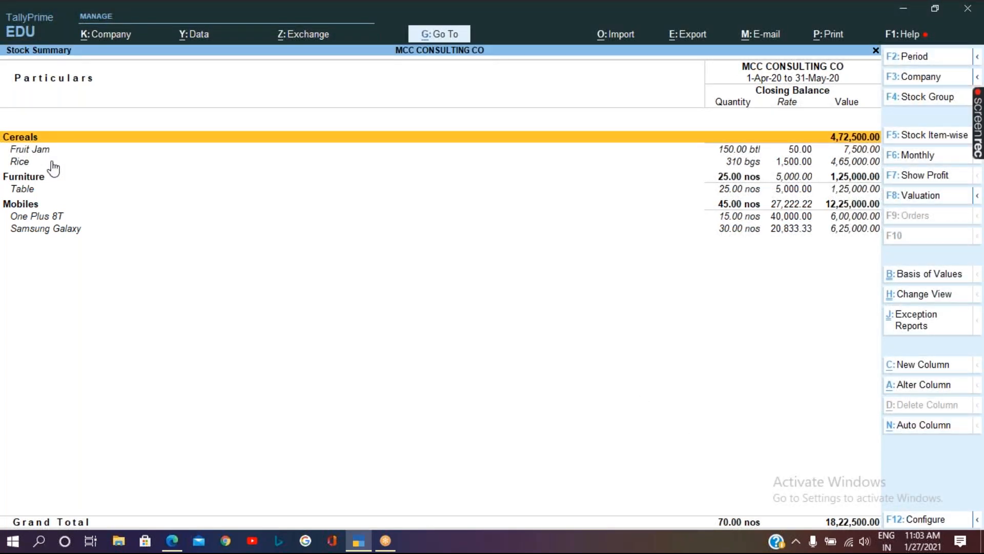
pyautogui.click(744, 163)
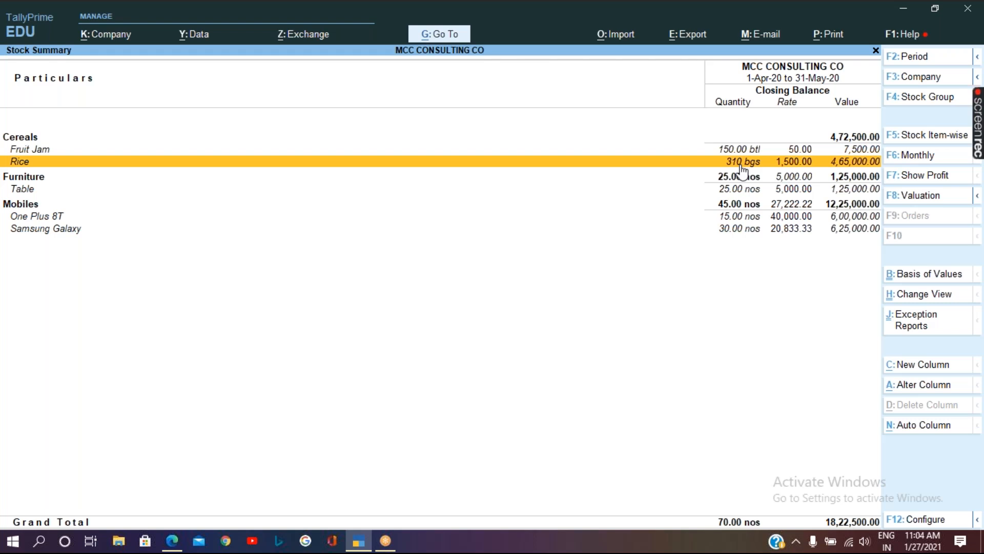
pyautogui.press('Escape')
pyautogui.press('Escape')
pyautogui.press('Escape')
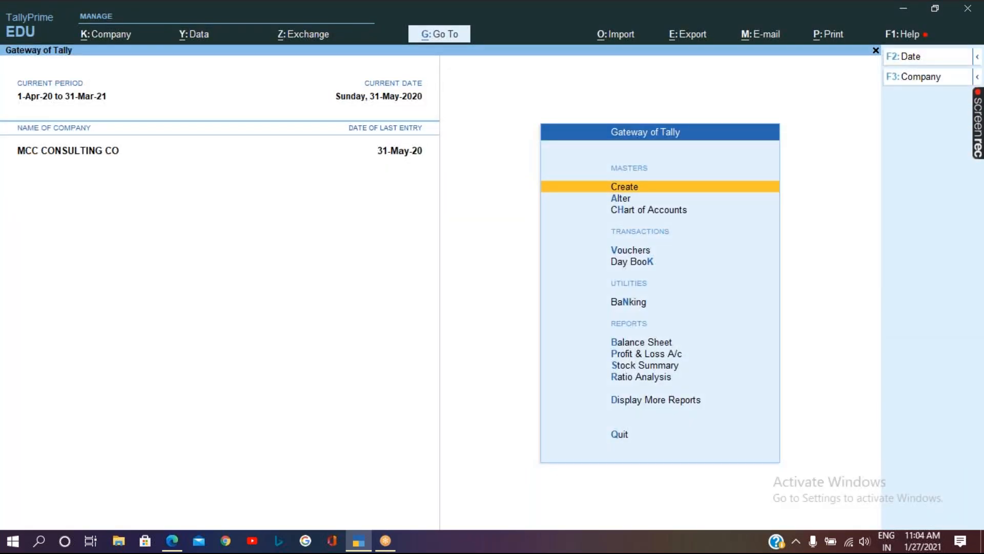
# - Start a sales voucher with Cash as the party, default dispatch and party details, and Inventory Sales as the sales ledger
pyautogui.press('v')
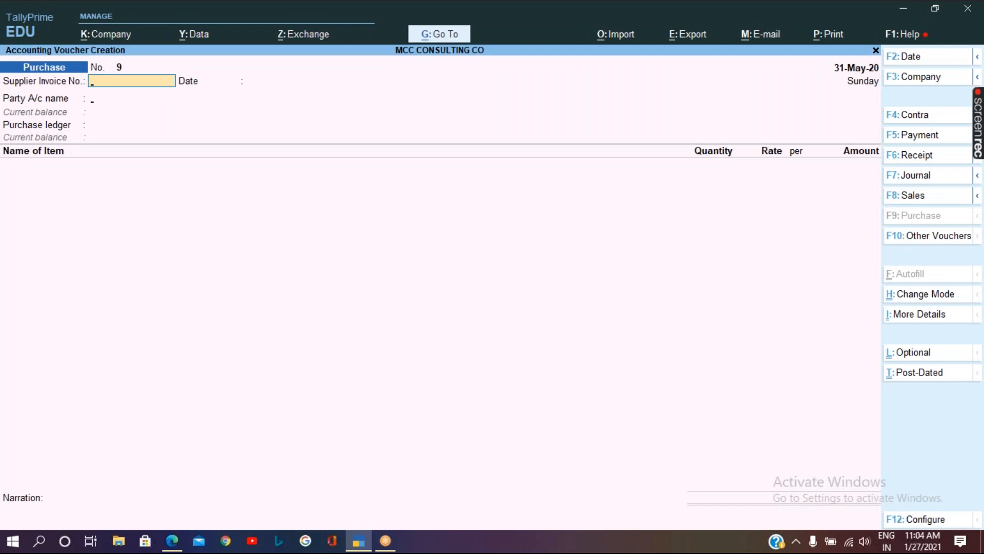
pyautogui.press('F8')
pyautogui.press('Return')
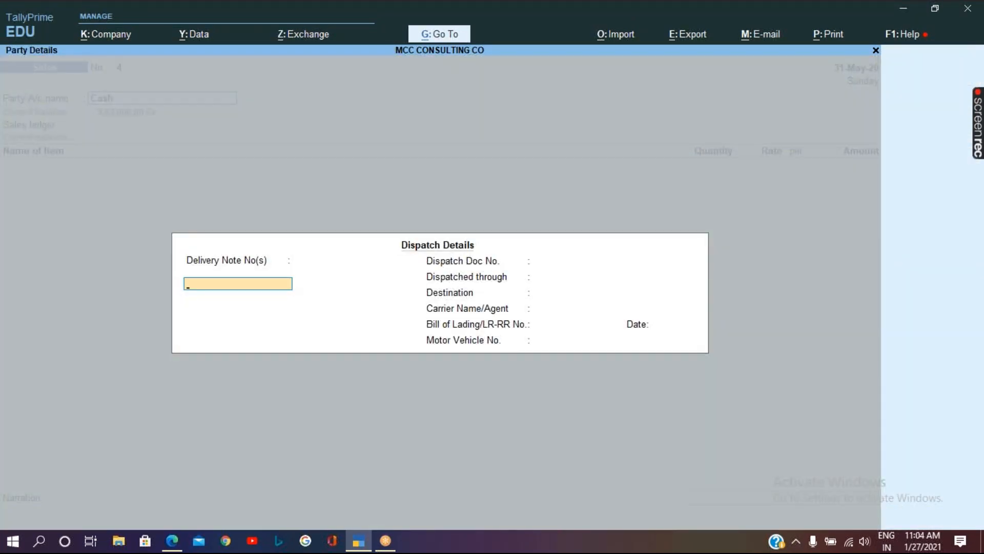
pyautogui.hotkey('ctrl', 'a')
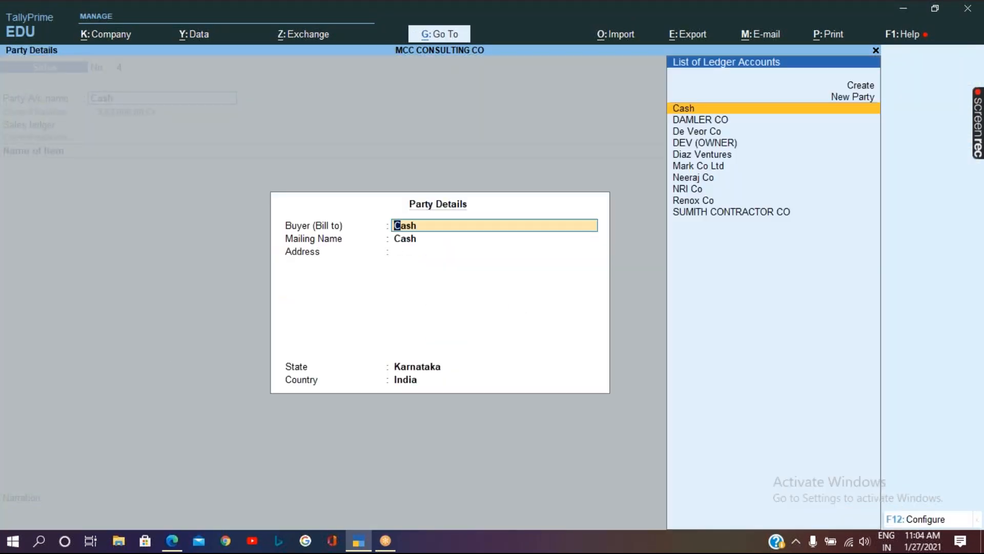
pyautogui.hotkey('ctrl', 'a')
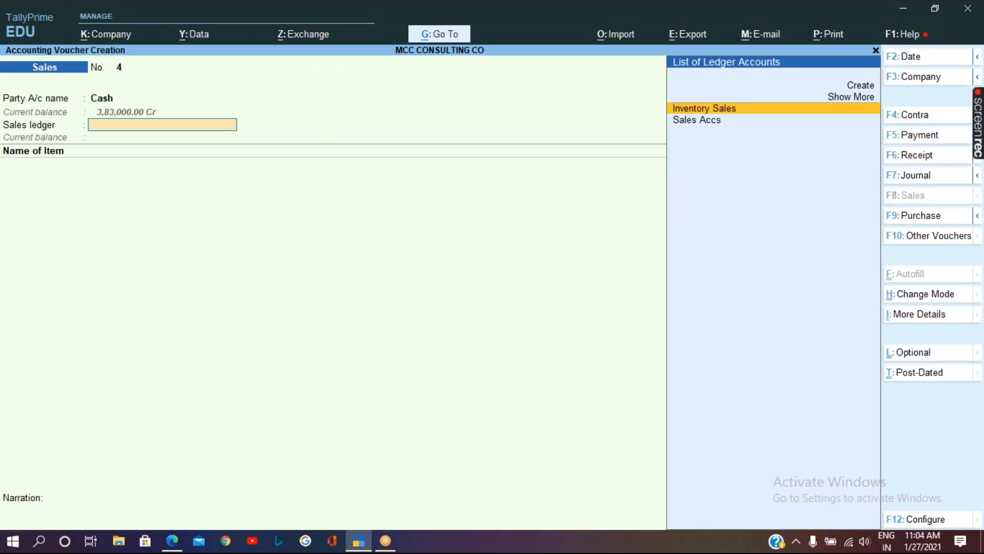
pyautogui.press('Return')
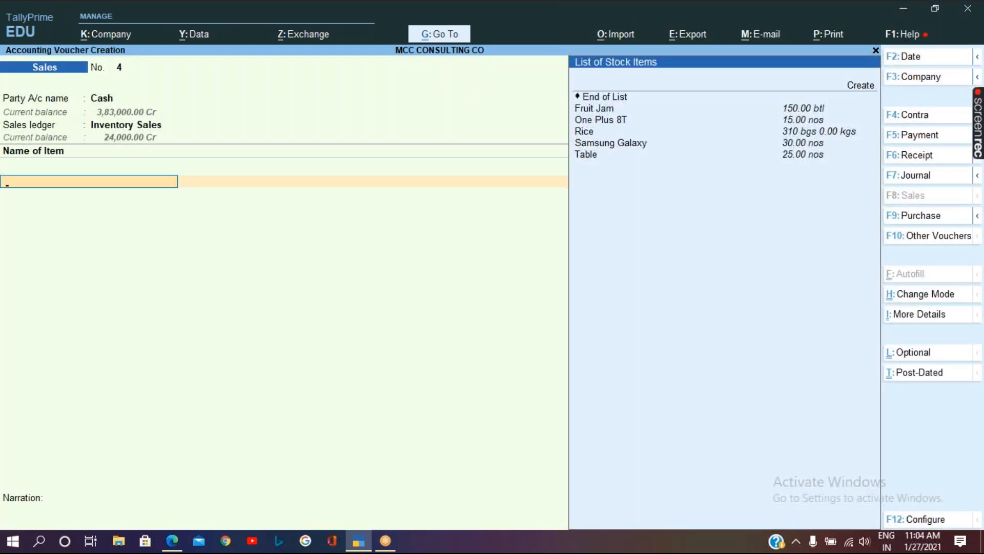
pyautogui.press('Down')
pyautogui.press('Down')
pyautogui.press('Down')
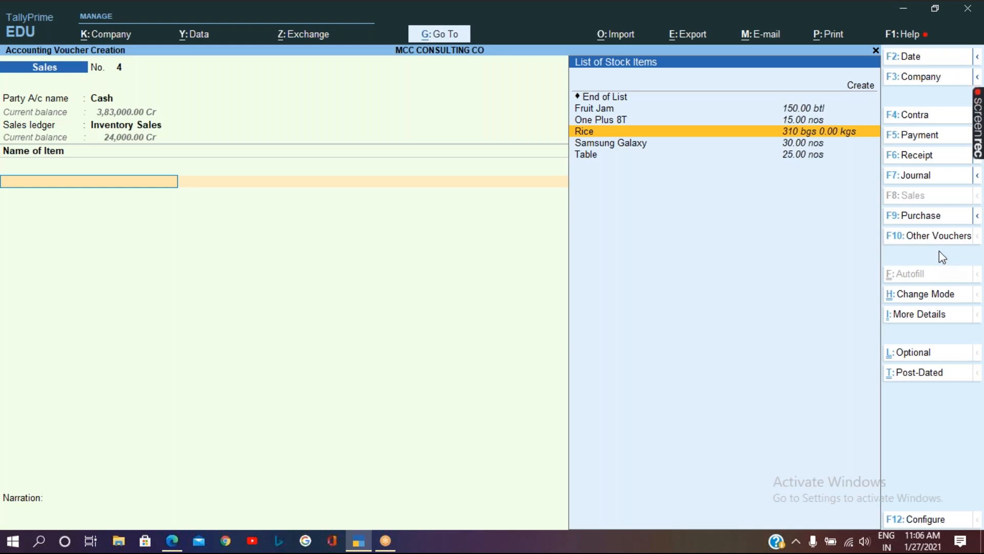
# - Change the voucher type from Sales to Physical Stock
pyautogui.click(942, 237)
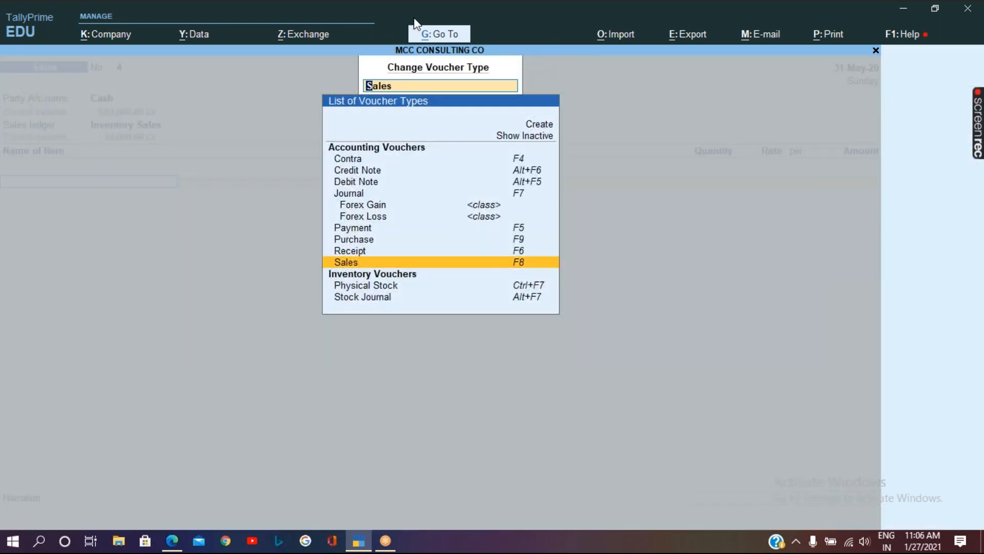
pyautogui.click(534, 20)
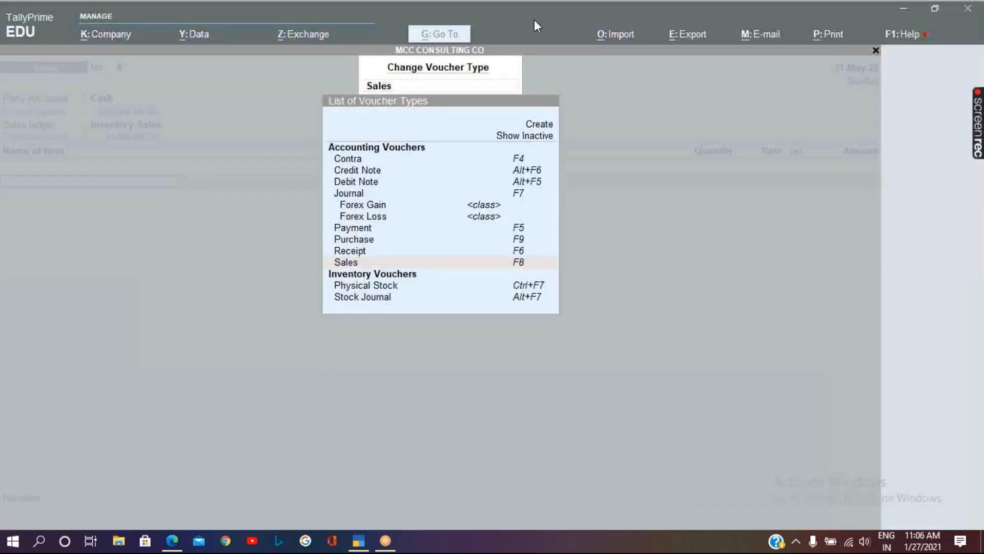
pyautogui.click(381, 289)
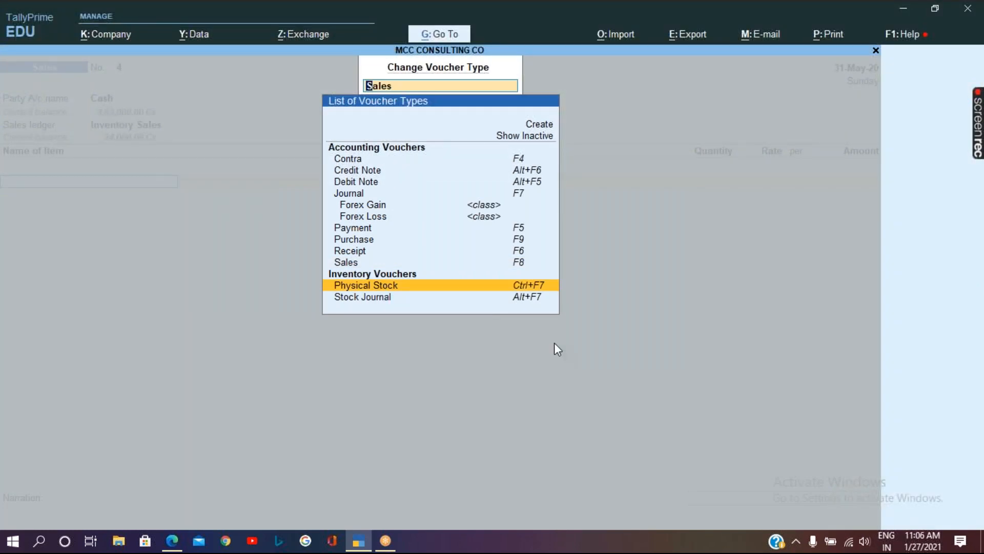
pyautogui.press('Return')
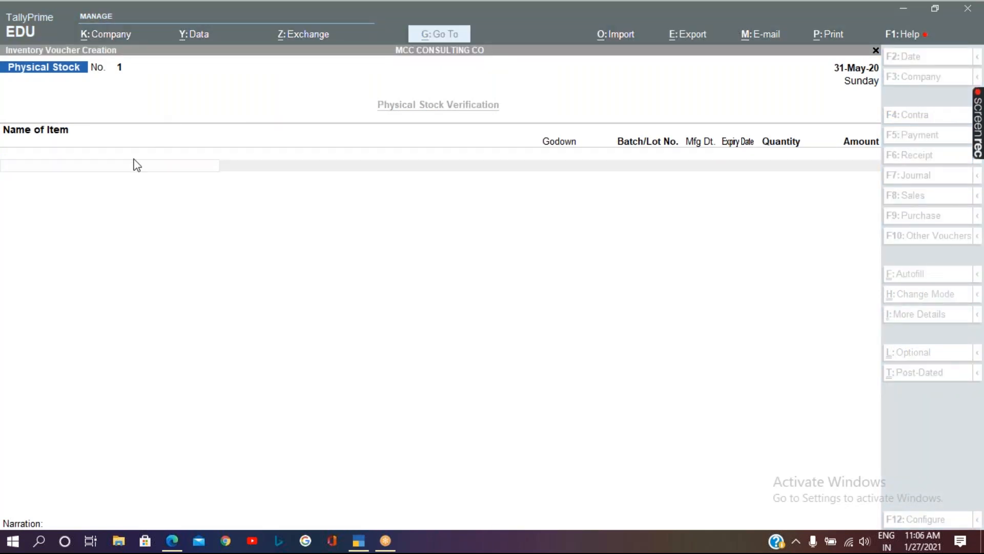
pyautogui.click(169, 209)
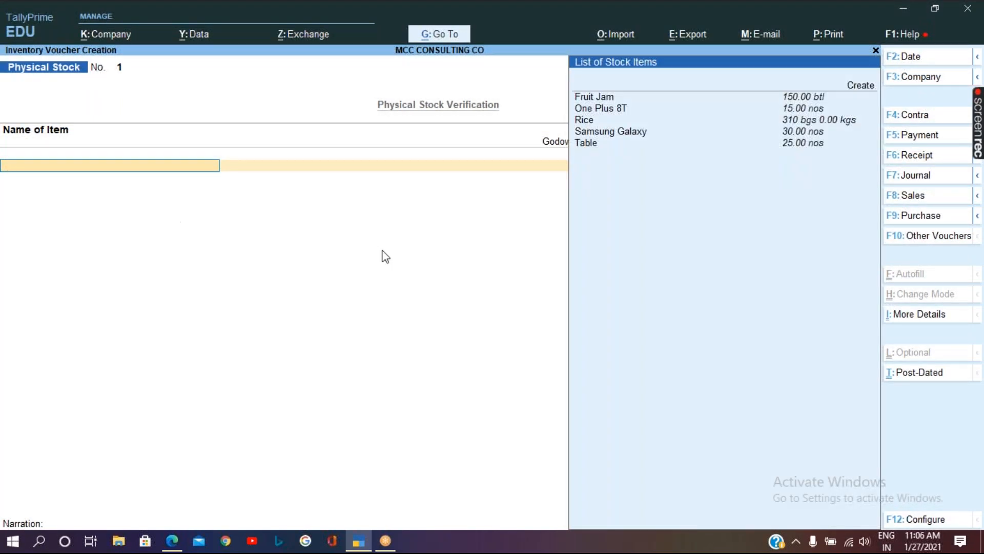
# - Add Rice to the physical stock verification and choose Head Office as its godown
pyautogui.click(666, 20)
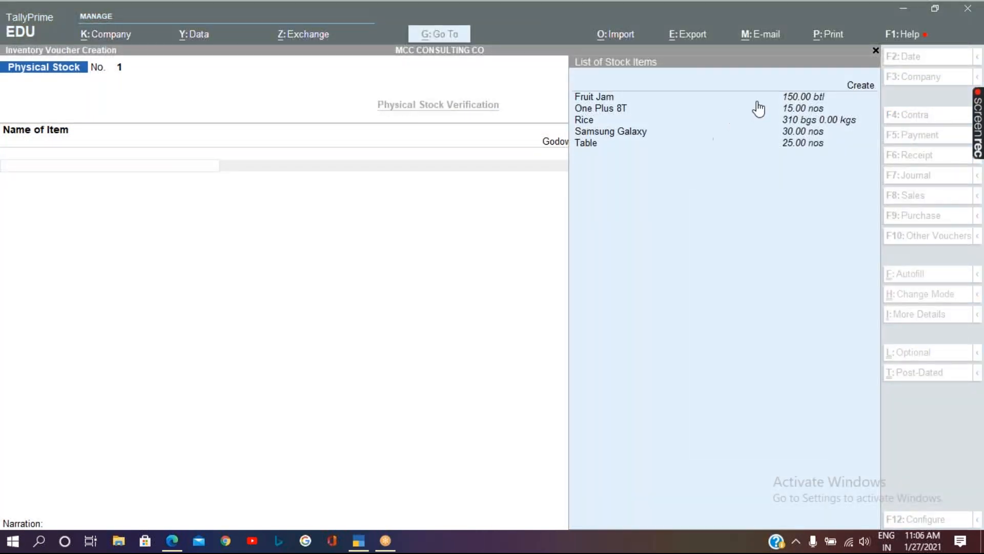
pyautogui.click(790, 121)
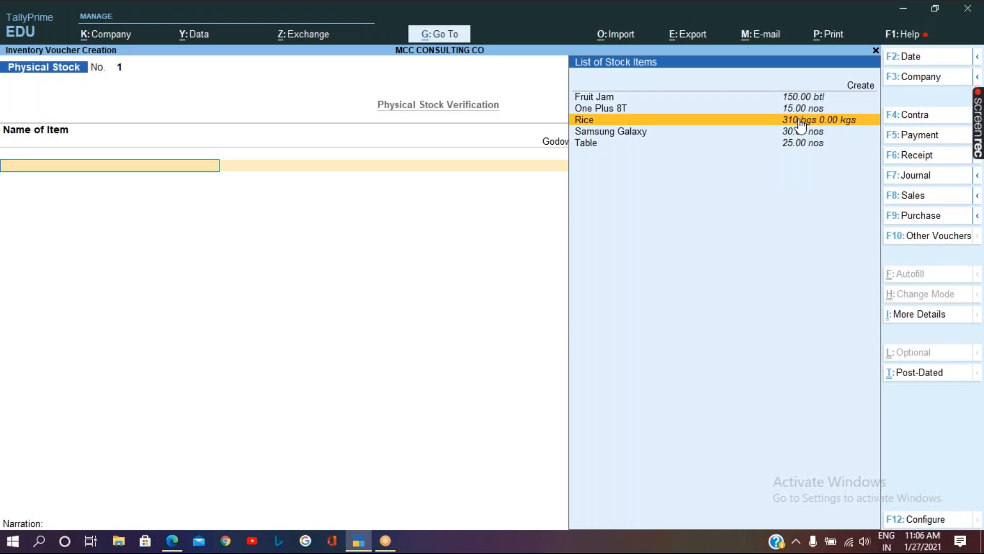
pyautogui.click(800, 123)
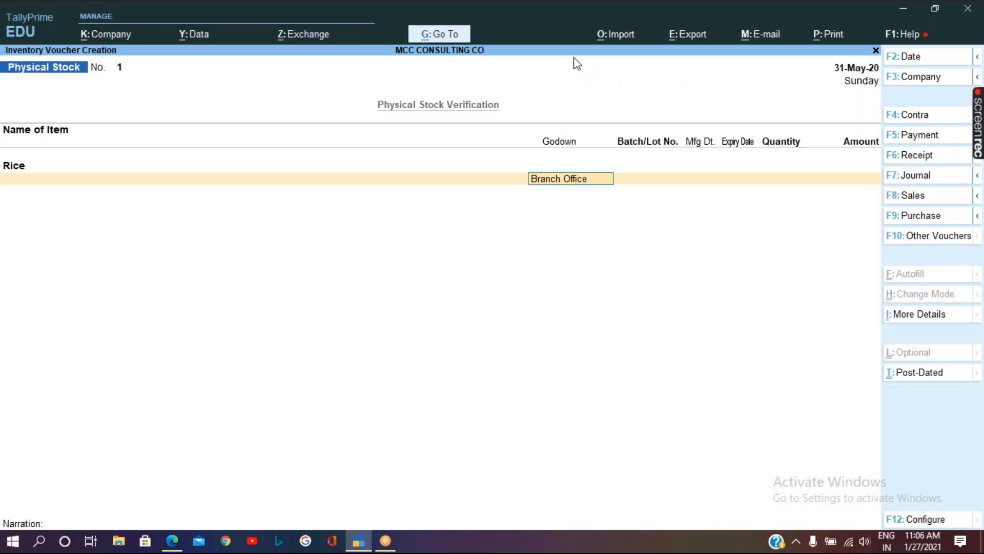
pyautogui.click(571, 20)
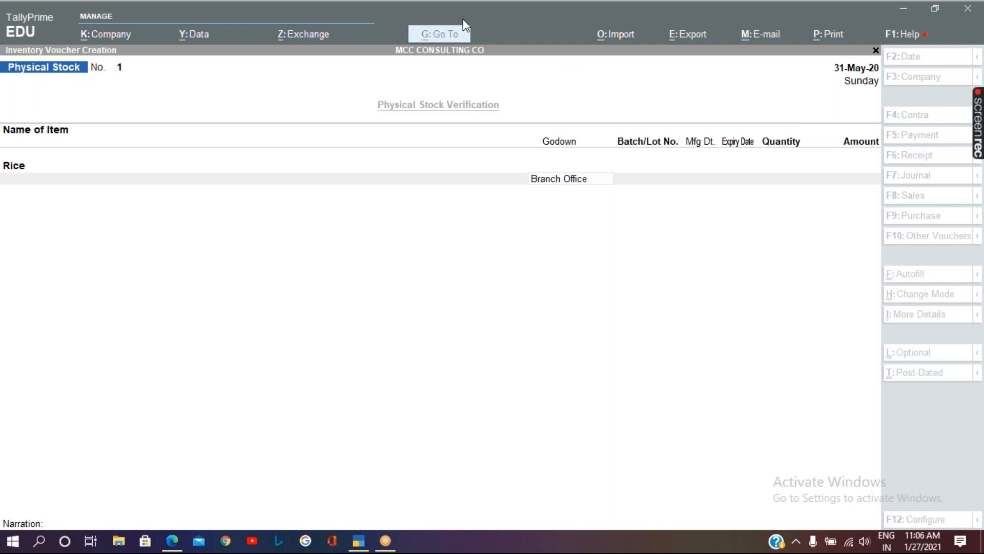
pyautogui.click(575, 184)
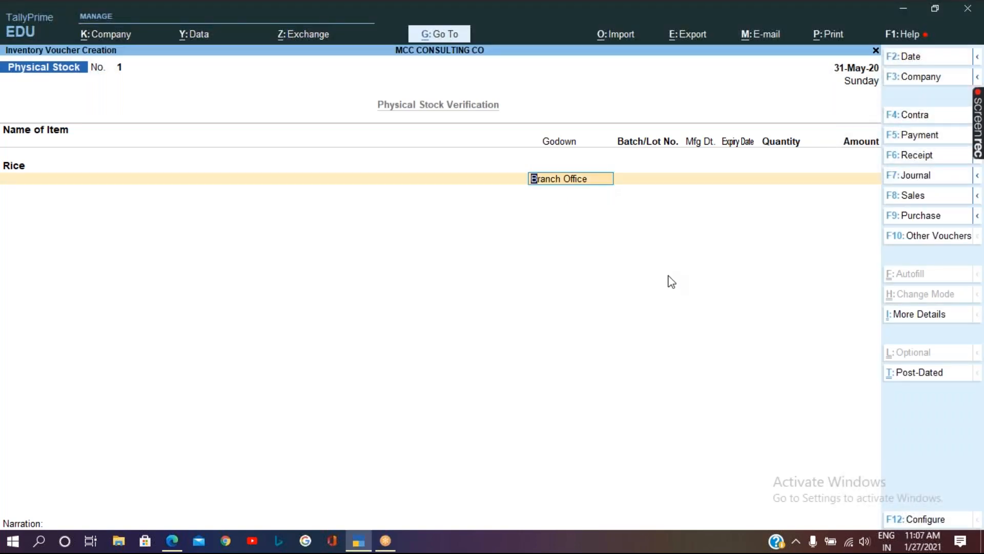
pyautogui.press('BackSpace')
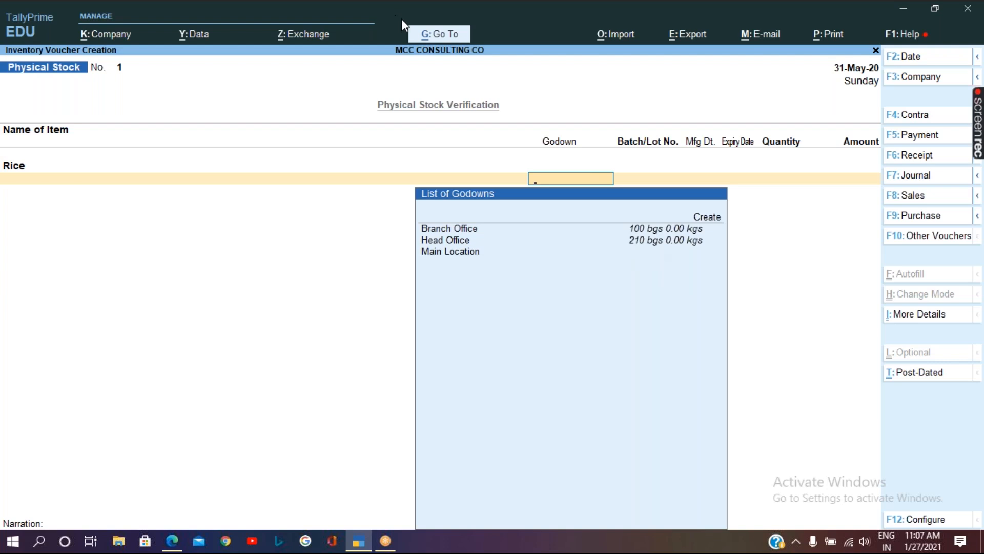
pyautogui.click(386, 24)
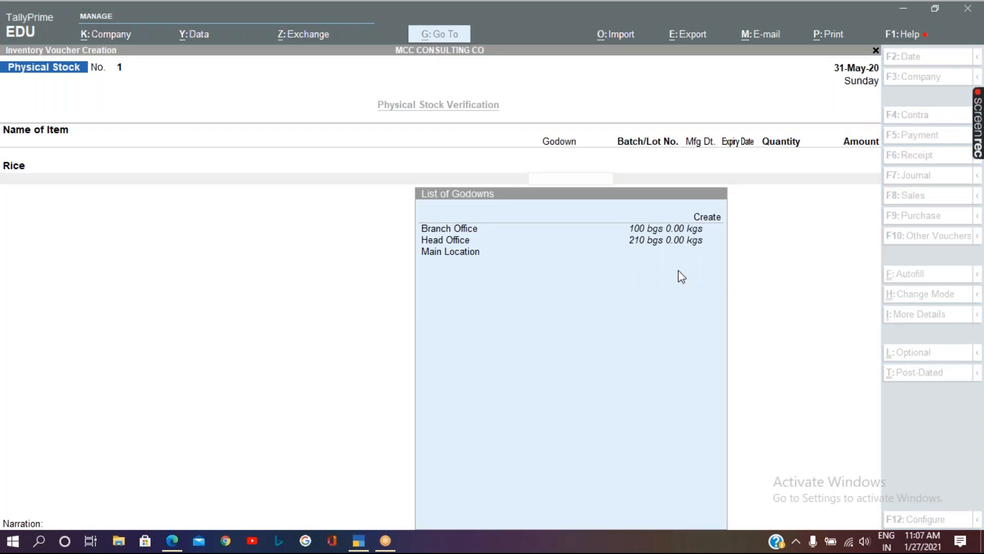
pyautogui.click(564, 241)
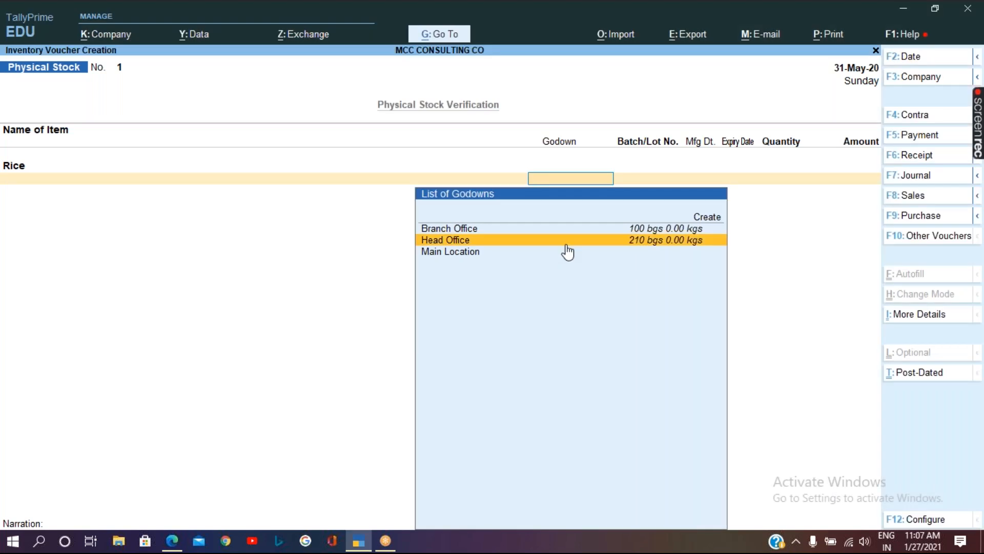
pyautogui.press('Return')
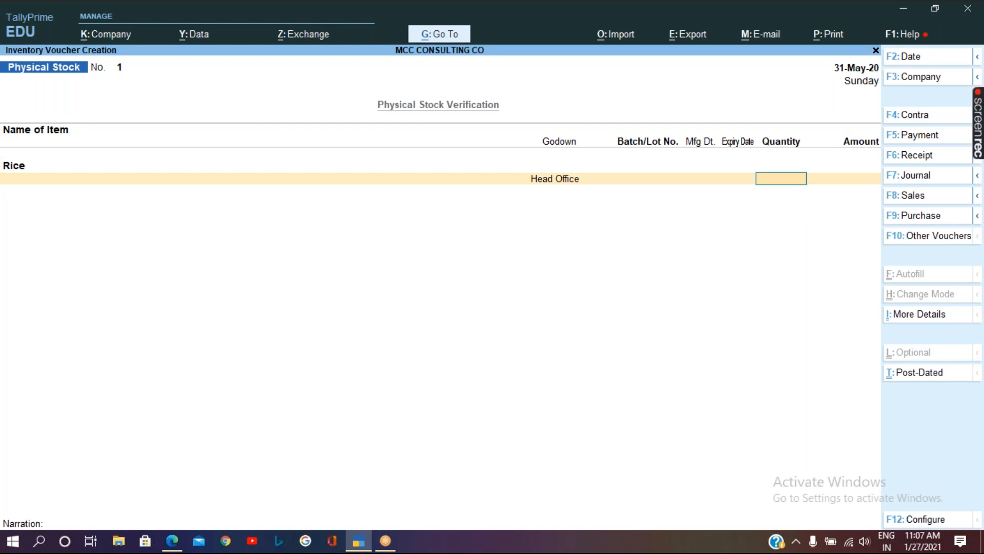
# - Set Rice's physical quantity at Head Office to 205 bgs, end the godown and item entries, and save the voucher without a narration
pyautogui.write('205')
pyautogui.press('Return')
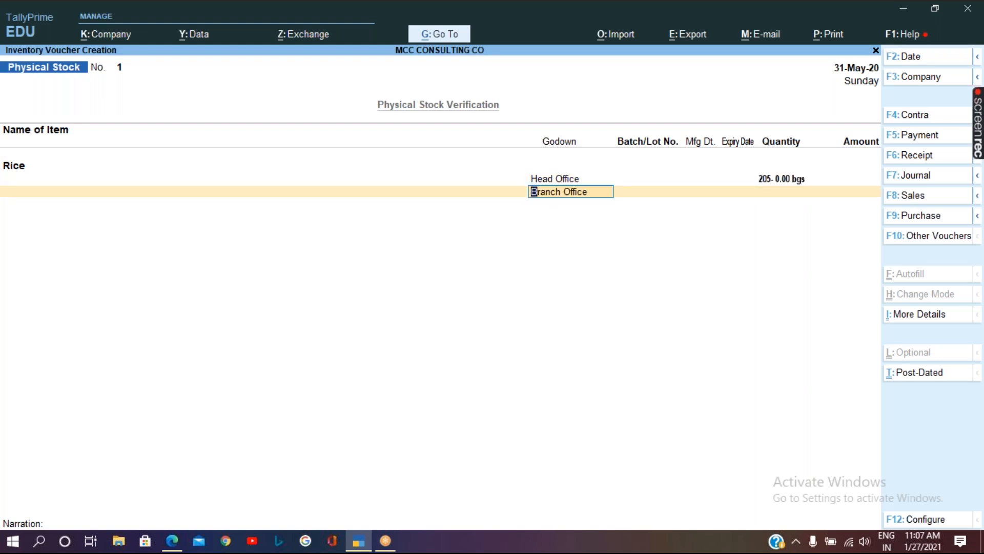
pyautogui.press('BackSpace')
pyautogui.press('Down')
pyautogui.press('Down')
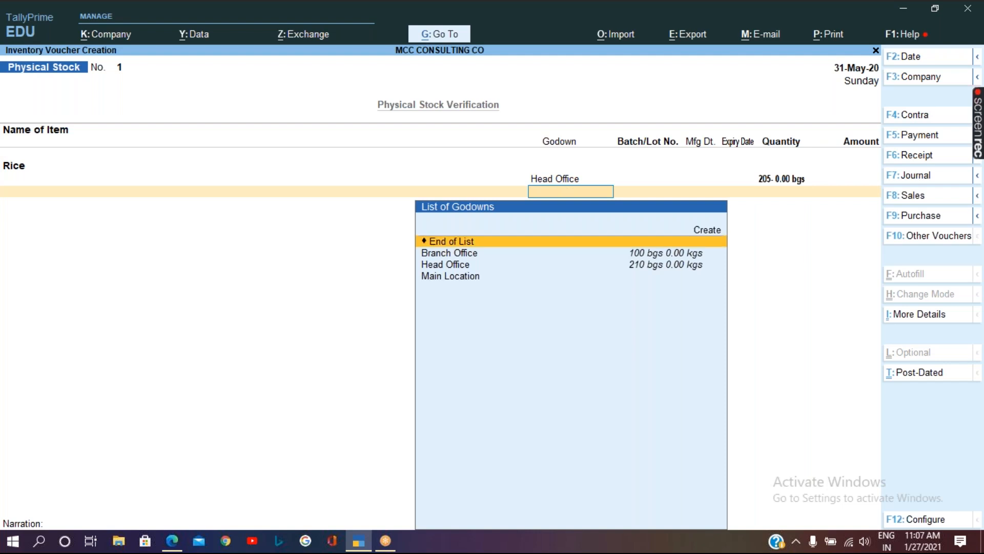
pyautogui.press('Return')
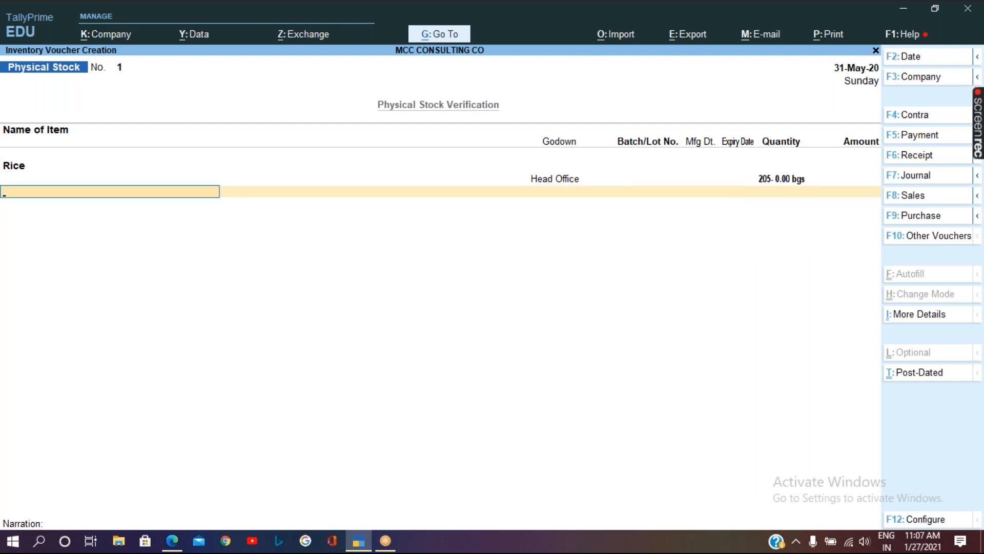
pyautogui.press('Return')
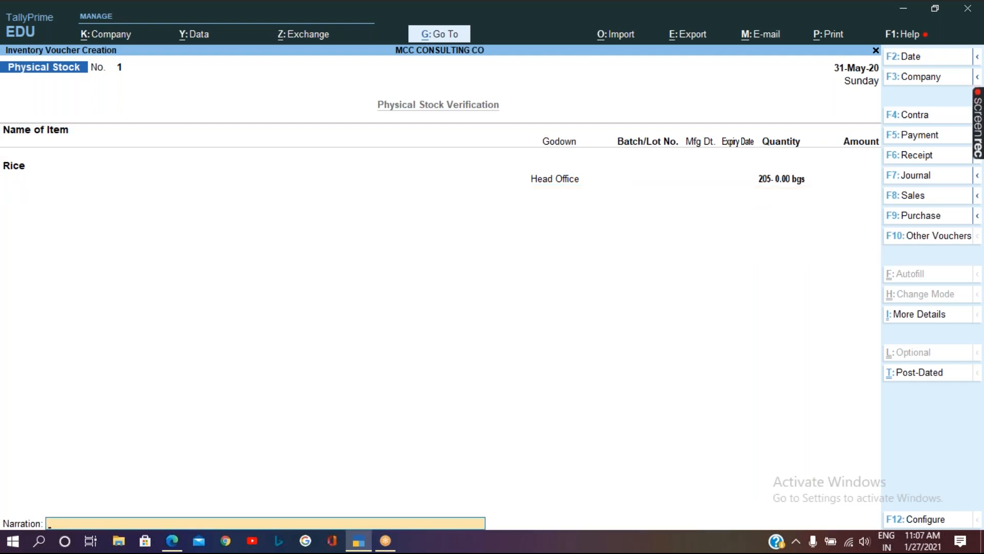
pyautogui.press('Return')
pyautogui.press('Return')
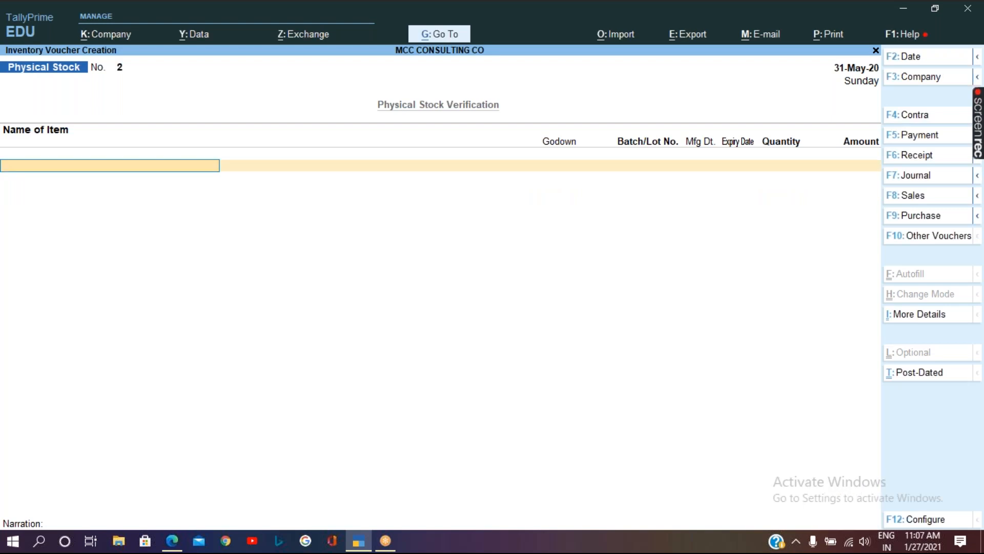
# - Leave voucher entry and open the Stock Summary in detailed, stock item-wise view with the godowns under each item
pyautogui.press('Escape')
pyautogui.press('Return')
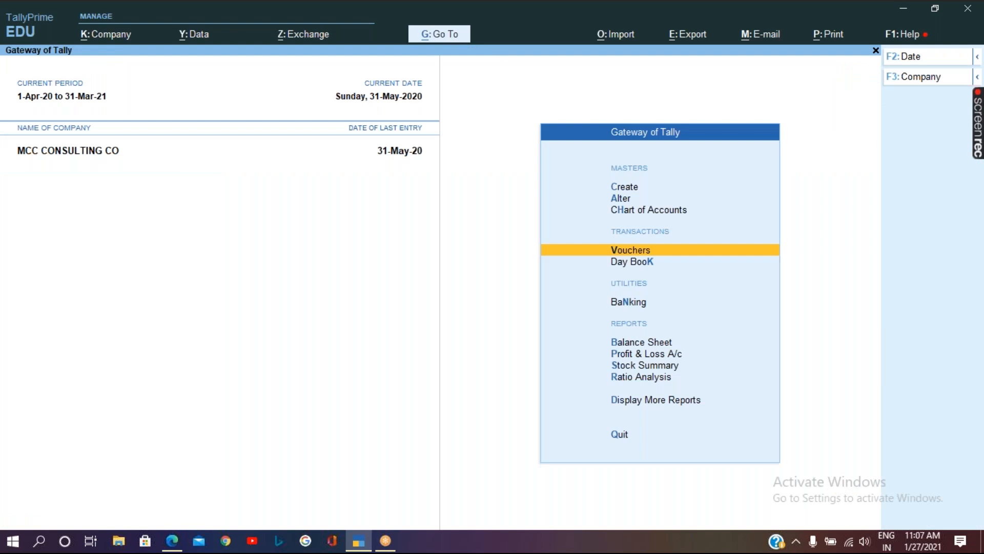
pyautogui.press('s')
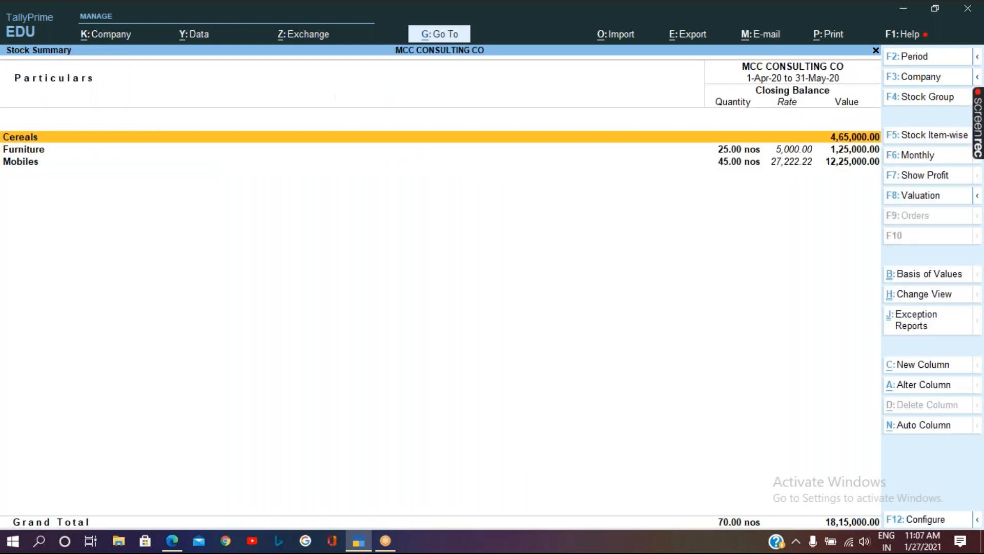
pyautogui.press('alt')
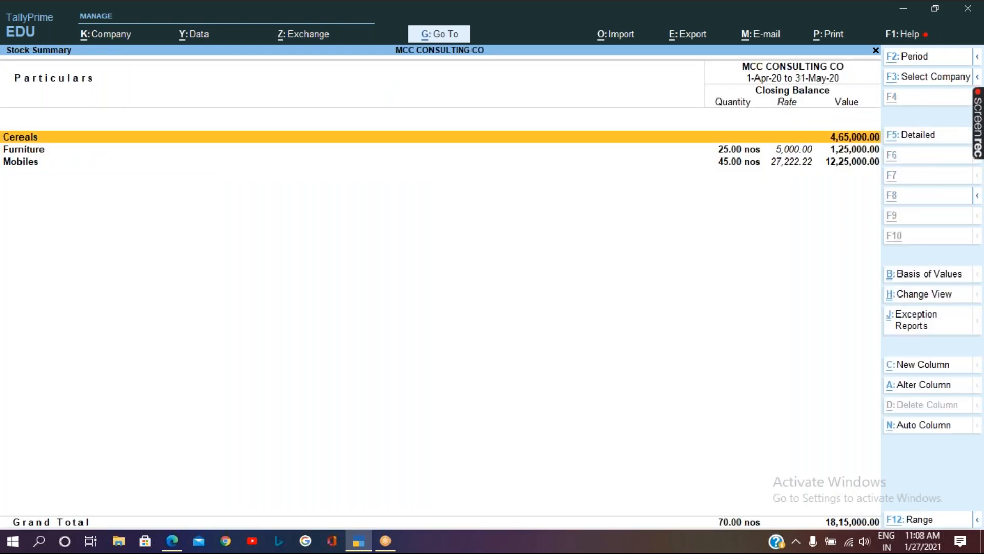
pyautogui.hotkey('alt', 'F5')
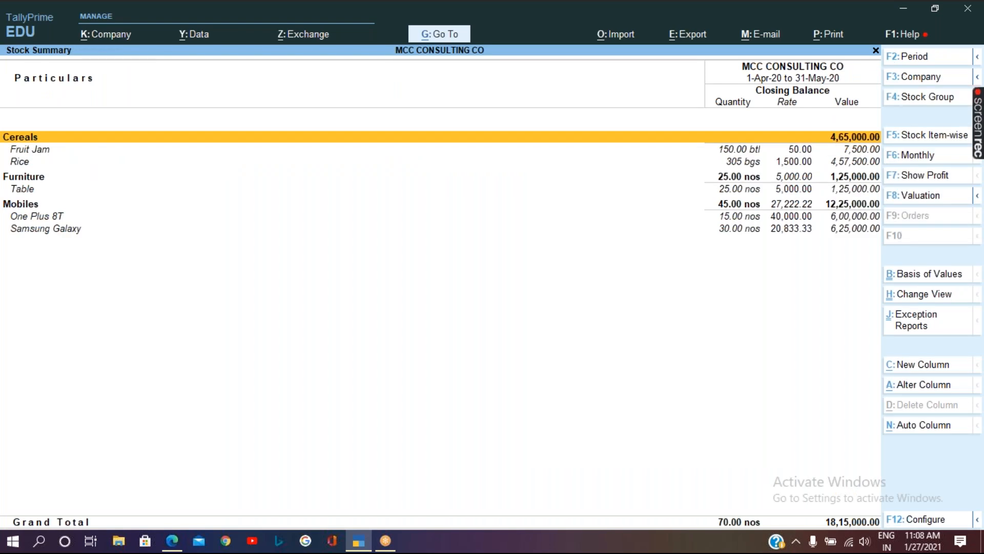
pyautogui.press('F5')
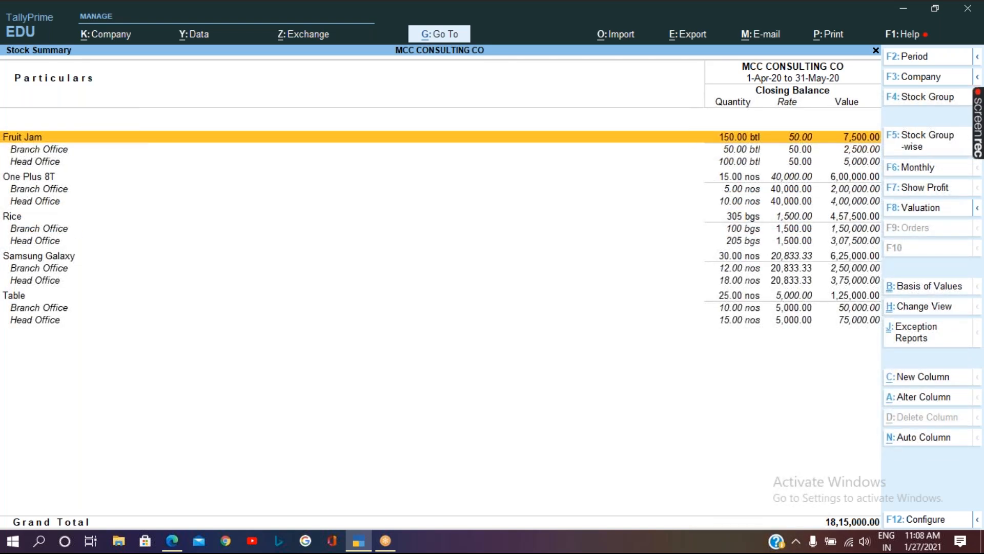
# - Examine Rice's Head Office closing balance in the Stock Summary and return to the Gateway of Tally
pyautogui.press('Down')
pyautogui.press('Down')
pyautogui.press('Down')
pyautogui.press('Down')
pyautogui.press('Down')
pyautogui.press('Down')
pyautogui.press('Down')
pyautogui.press('Down')
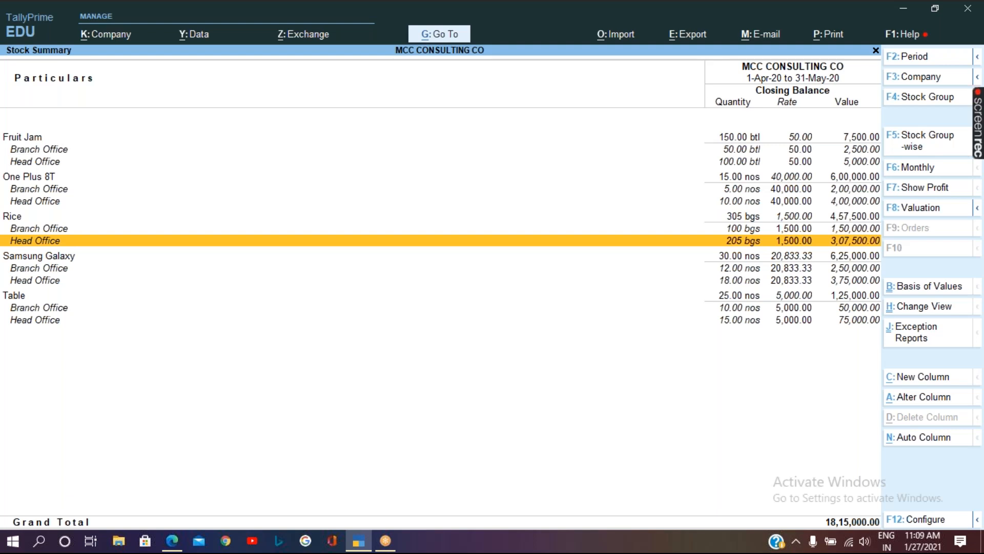
pyautogui.press('Escape')
pyautogui.press('Escape')
pyautogui.press('Escape')
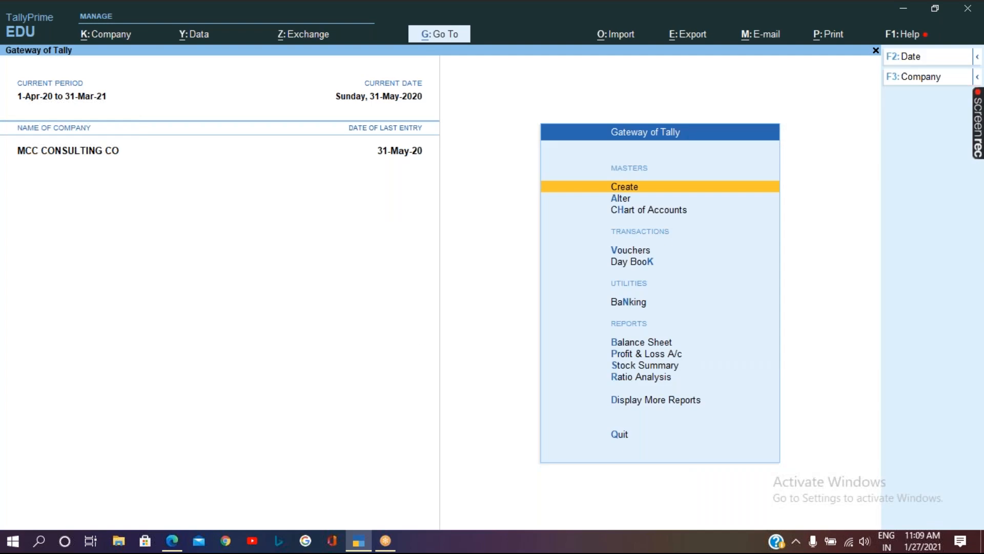
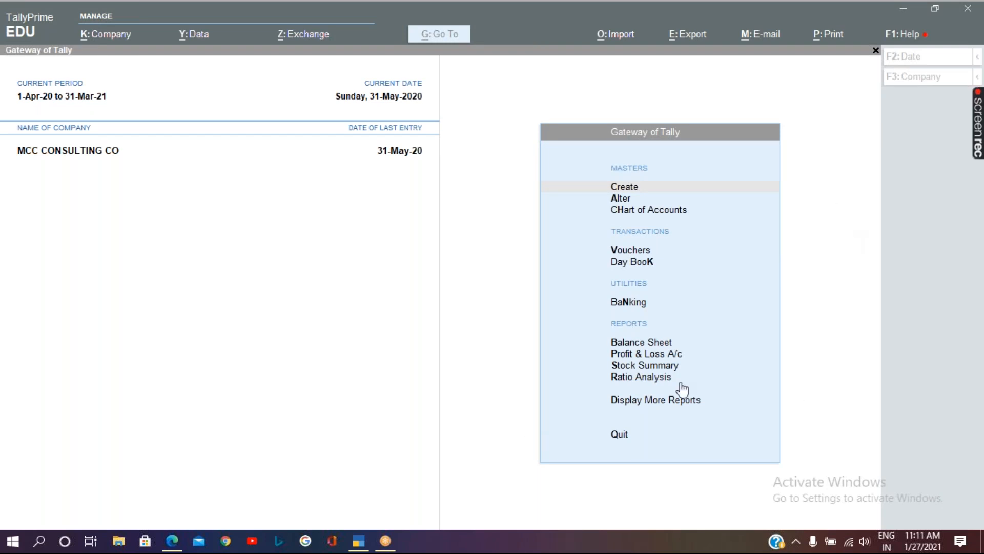
# - Review the May vouchers in the Physical Stock Register under Inventory Books and return to the Gateway of Tally
pyautogui.click(636, 401)
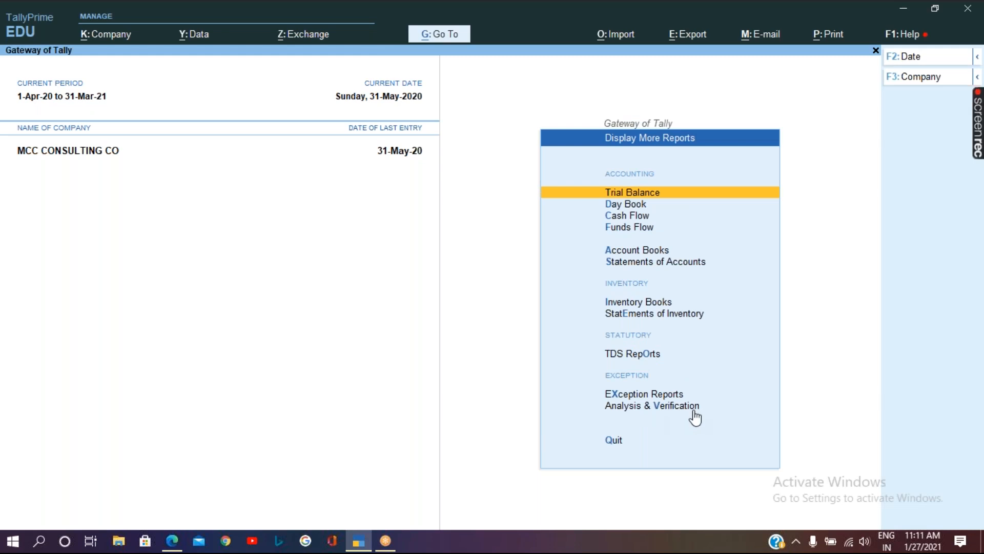
pyautogui.click(658, 302)
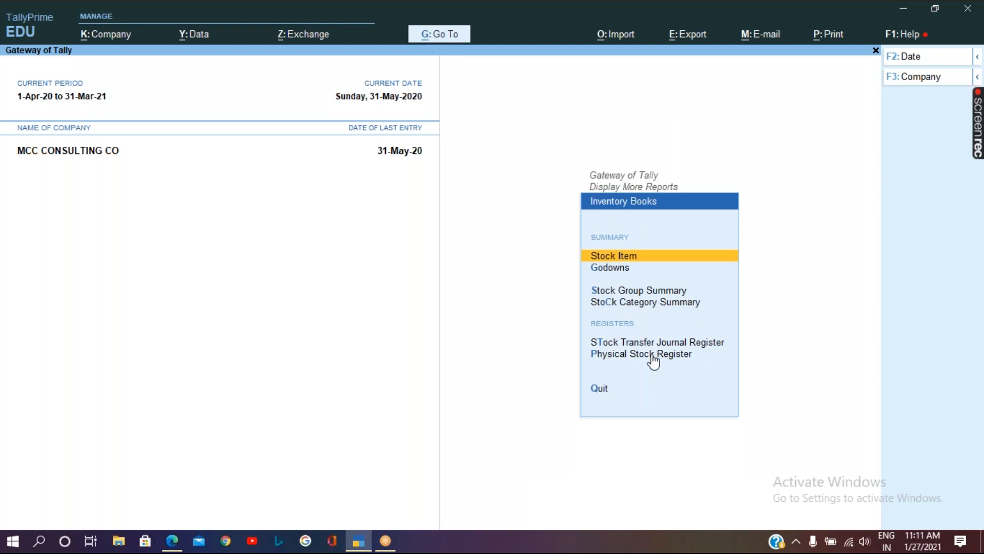
pyautogui.press('p')
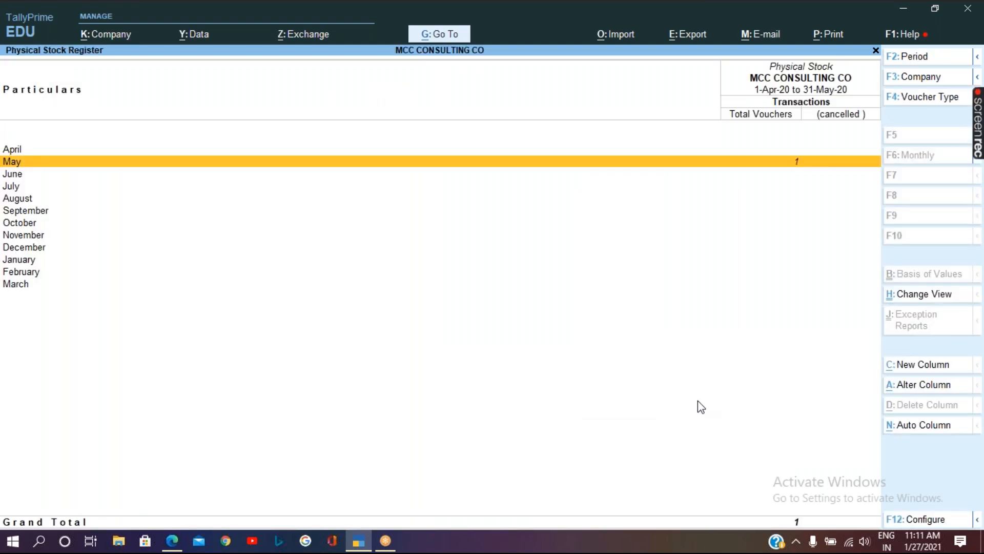
pyautogui.press('Return')
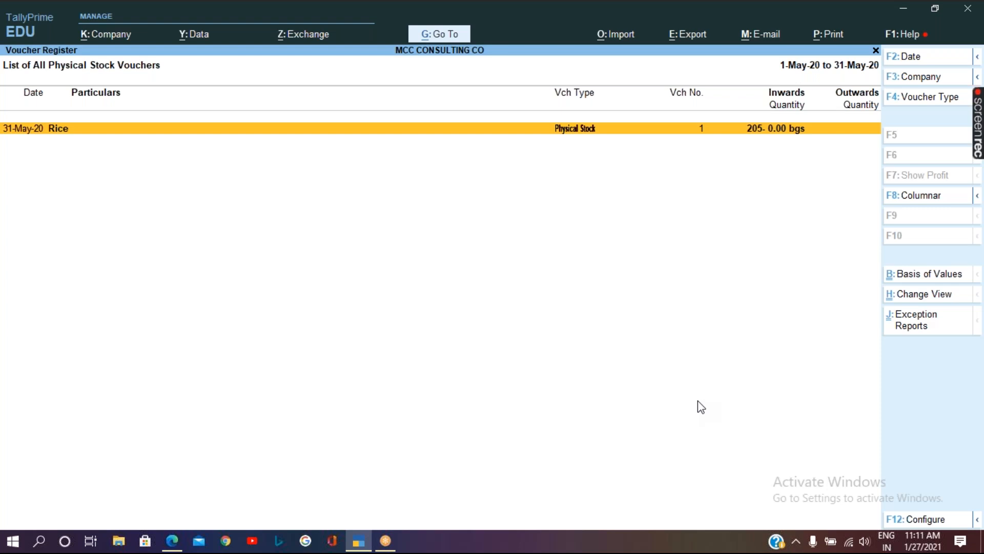
pyautogui.press('Escape')
pyautogui.press('Escape')
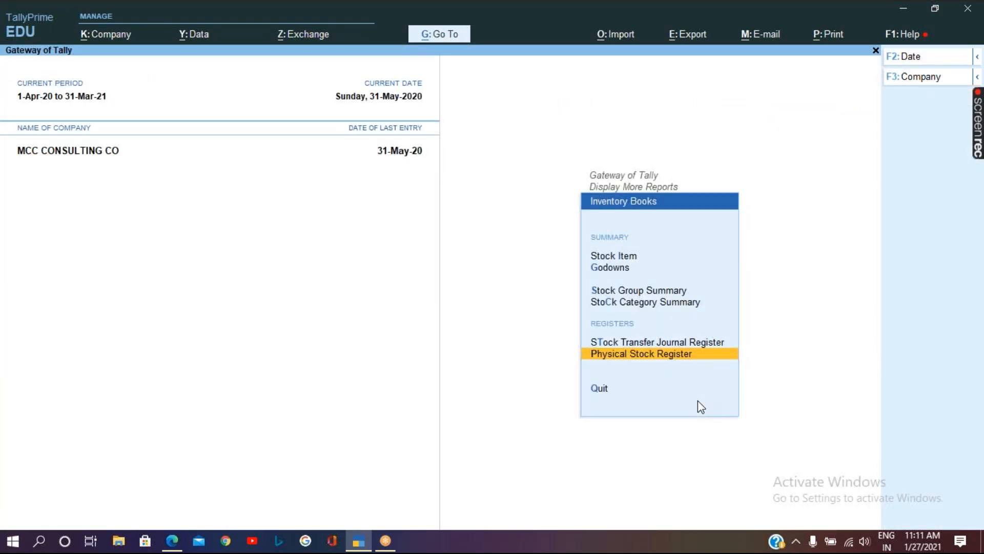
pyautogui.press('Escape')
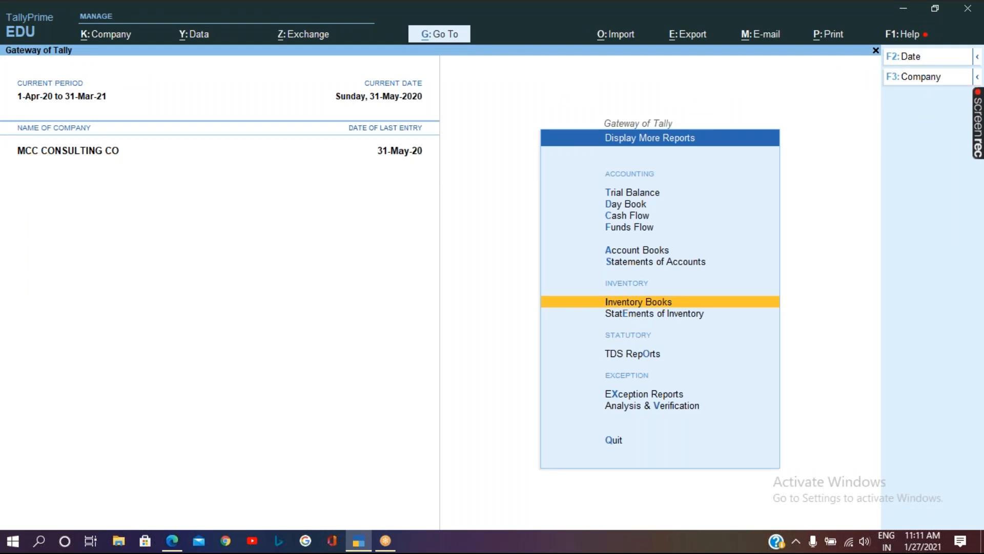
pyautogui.press('Escape')
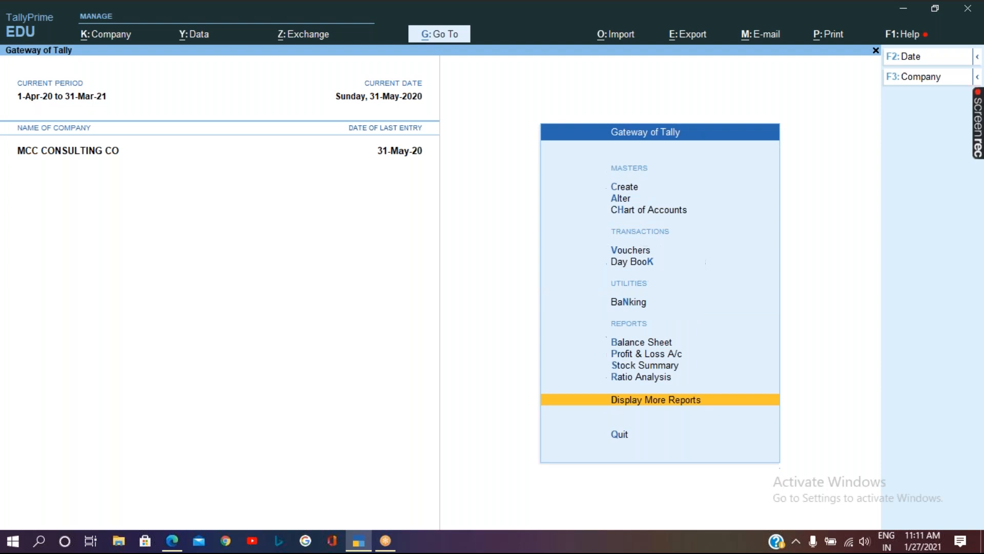
# - Open voucher entry from the Gateway of Tally and switch to a new Sales voucher
pyautogui.press('Up')
pyautogui.press('Up')
pyautogui.press('Up')
pyautogui.press('Up')
pyautogui.press('Up')
pyautogui.press('Up')
pyautogui.press('Up')
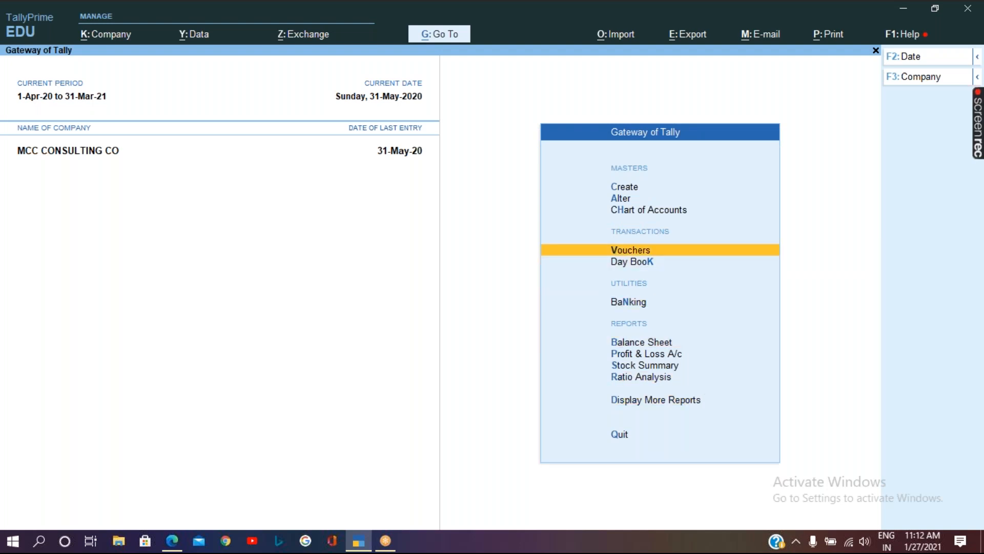
pyautogui.press('Return')
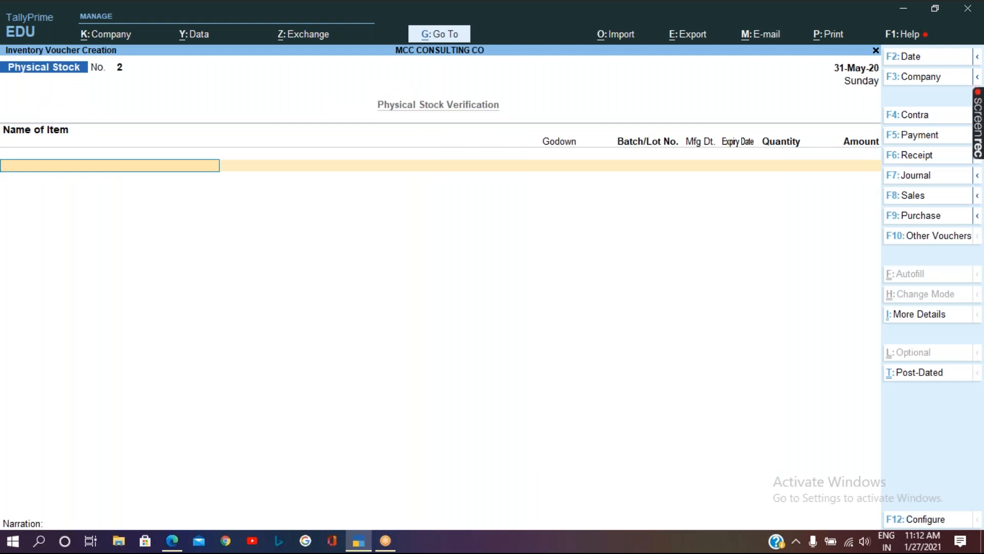
pyautogui.press('F8')
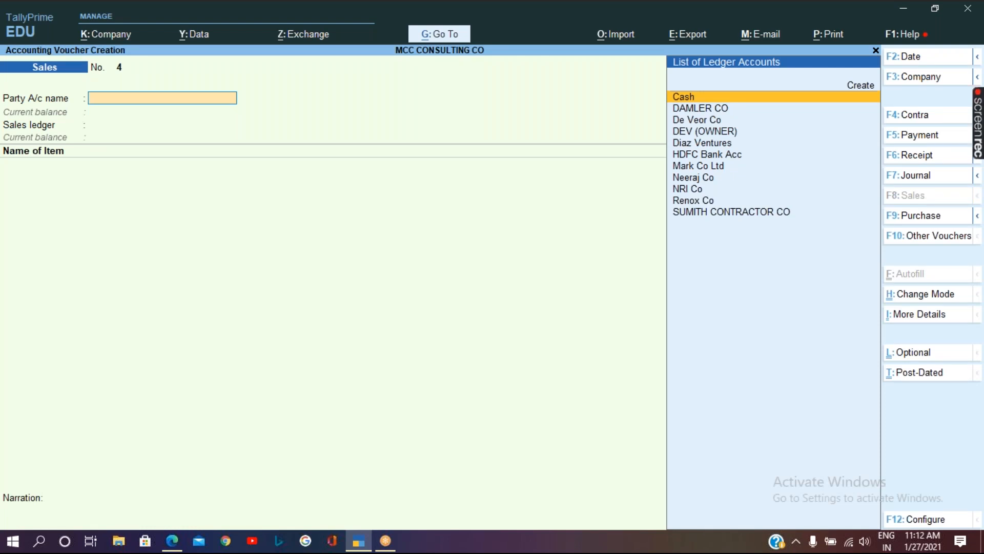
# - Choose Cash as the sales voucher's party account, leave the dispatch details blank and accept the default party details
pyautogui.press('Down')
pyautogui.press('Down')
pyautogui.press('Down')
pyautogui.press('Down')
pyautogui.press('Down')
pyautogui.press('Up')
pyautogui.press('Up')
pyautogui.press('Up')
pyautogui.press('Up')
pyautogui.press('Up')
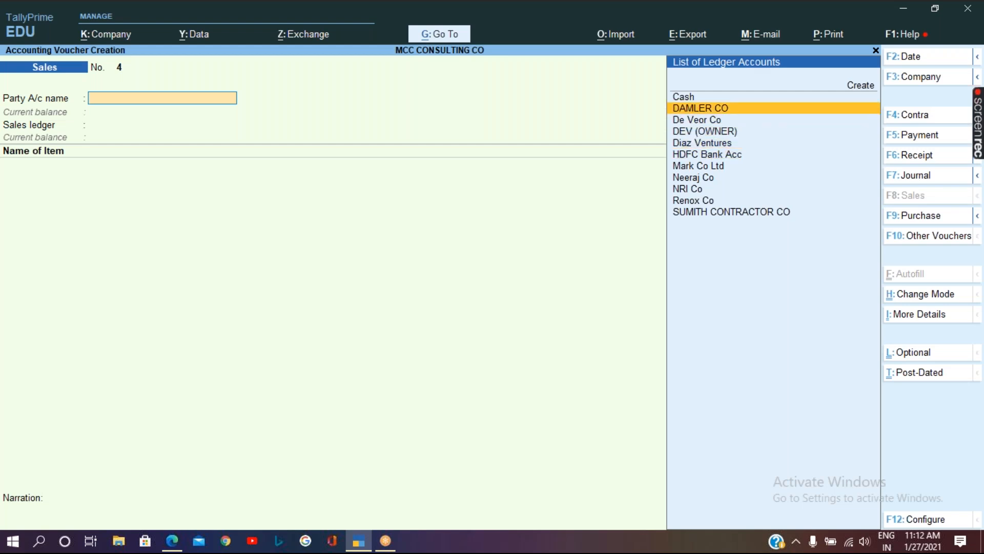
pyautogui.press('Return')
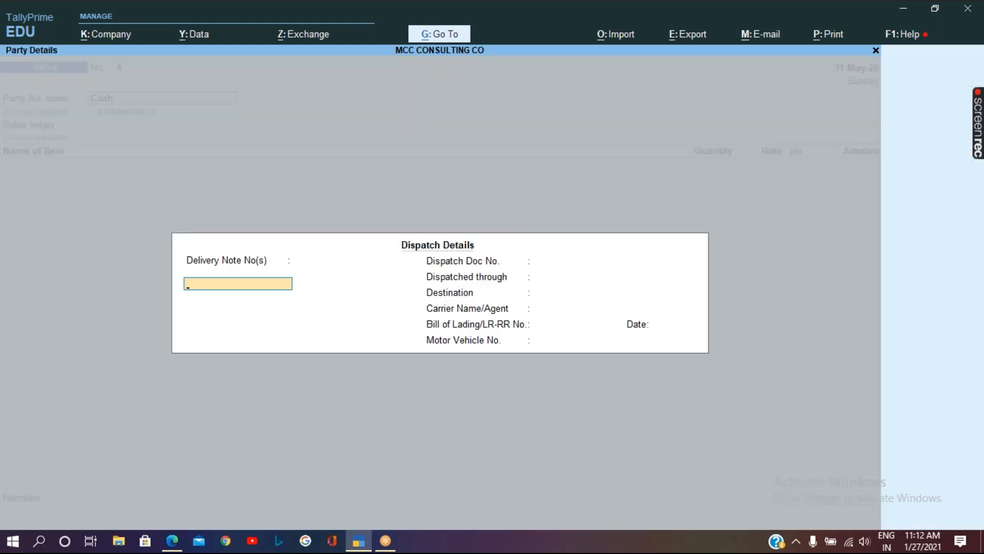
pyautogui.press('Return')
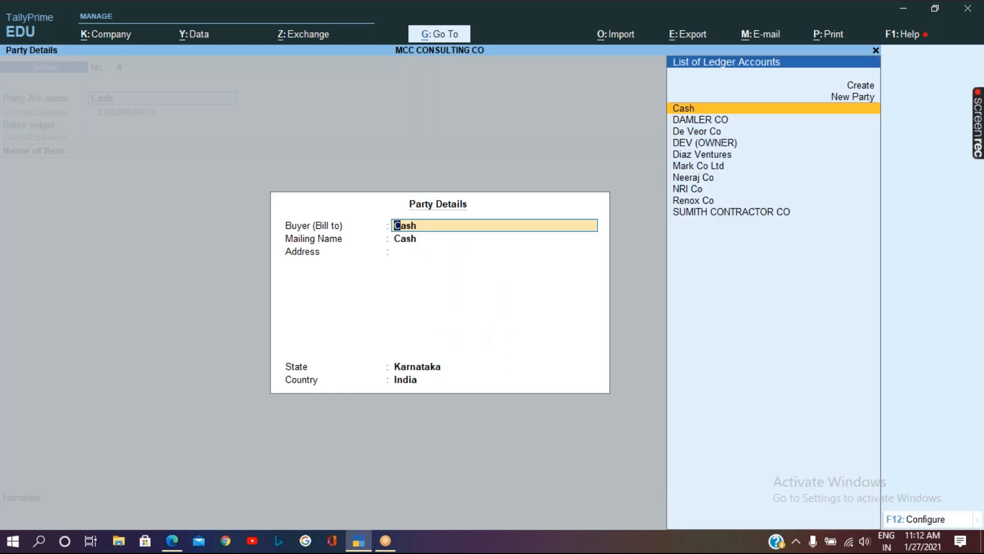
pyautogui.press('Return')
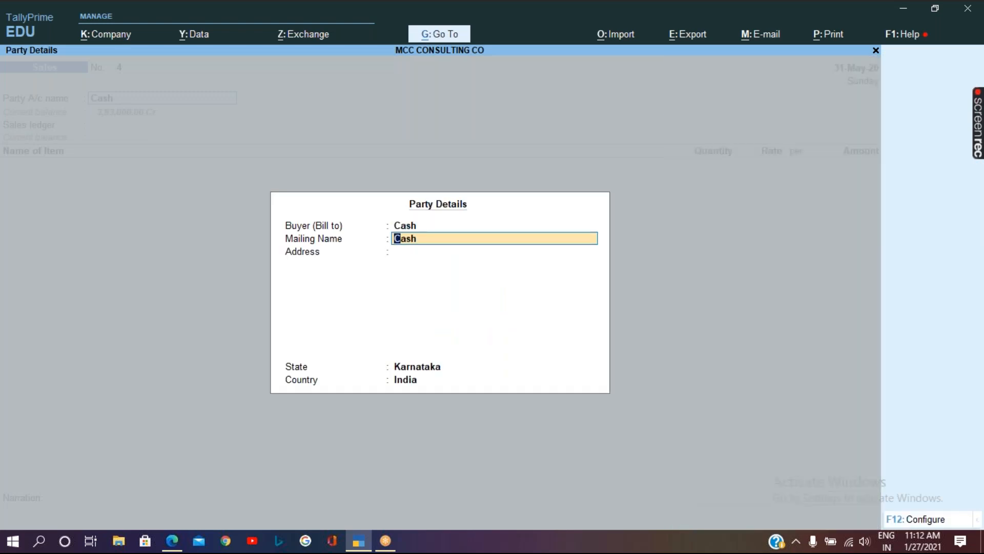
pyautogui.hotkey('ctrl', 'a')
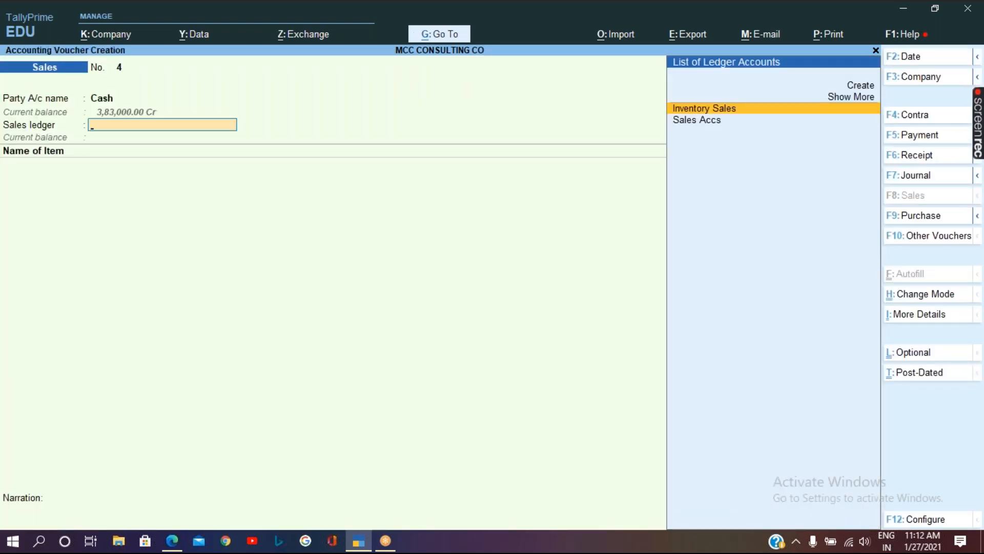
# - Choose Inventory Sales as the sales ledger and add Fruit Jam as the stock item
pyautogui.press('Return')
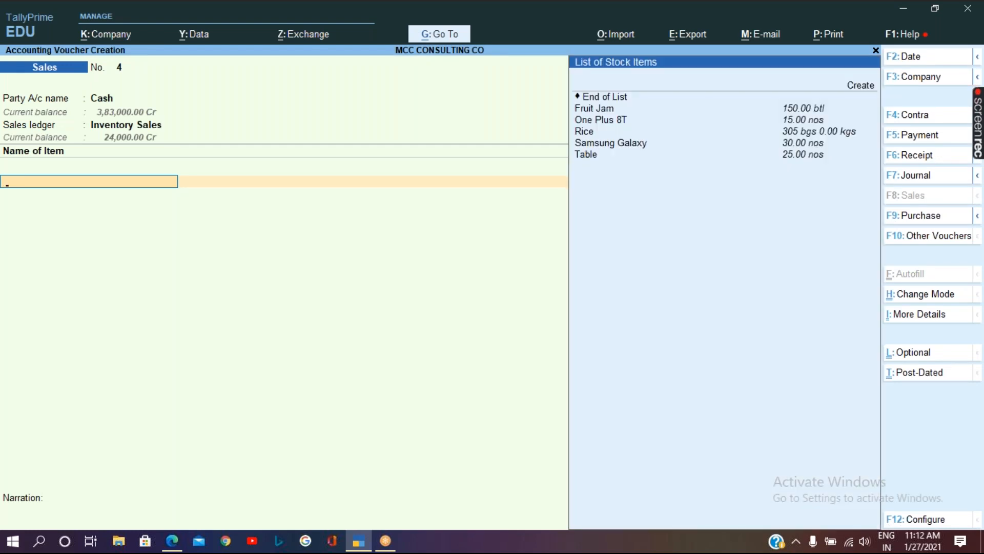
pyautogui.press('Down')
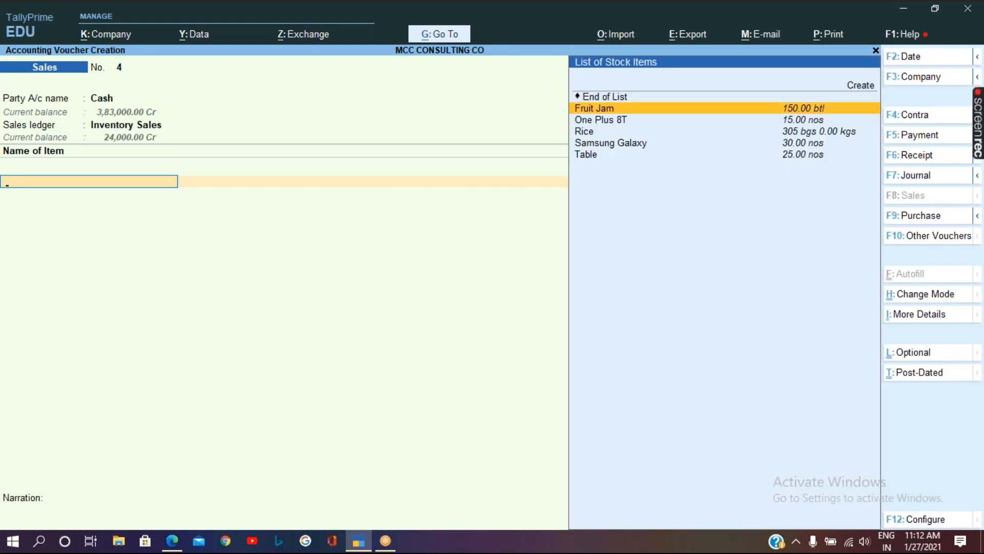
pyautogui.press('Return')
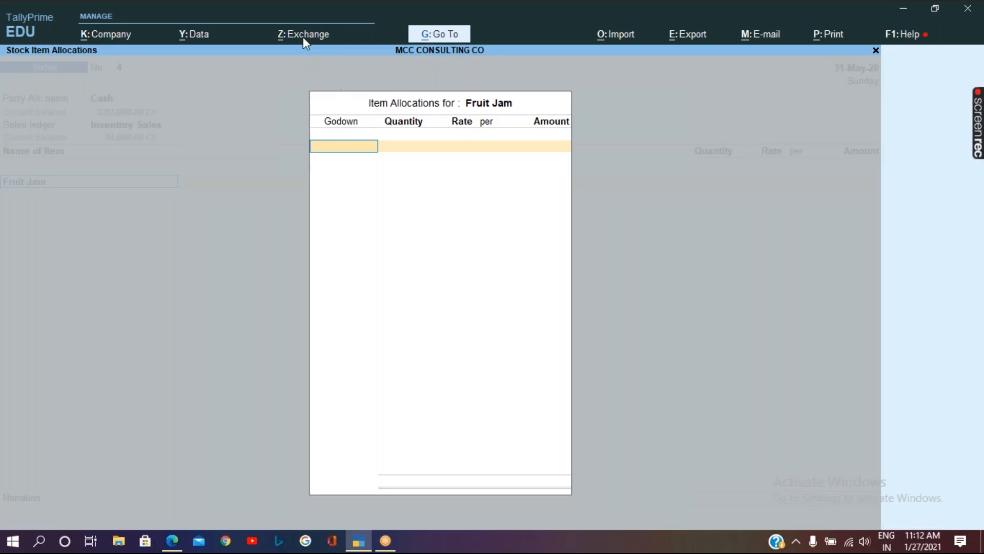
# - Allocate 1 btl of Fruit Jam from the Head Office godown, leaving the rate and amount blank
pyautogui.click(306, 21)
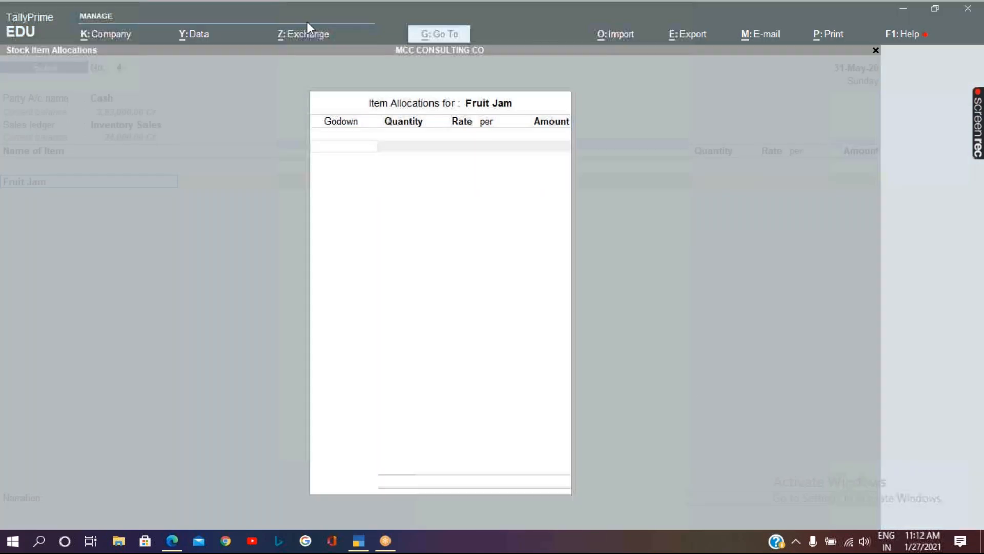
pyautogui.click(359, 148)
pyautogui.press('Down')
pyautogui.press('Down')
pyautogui.press('Return')
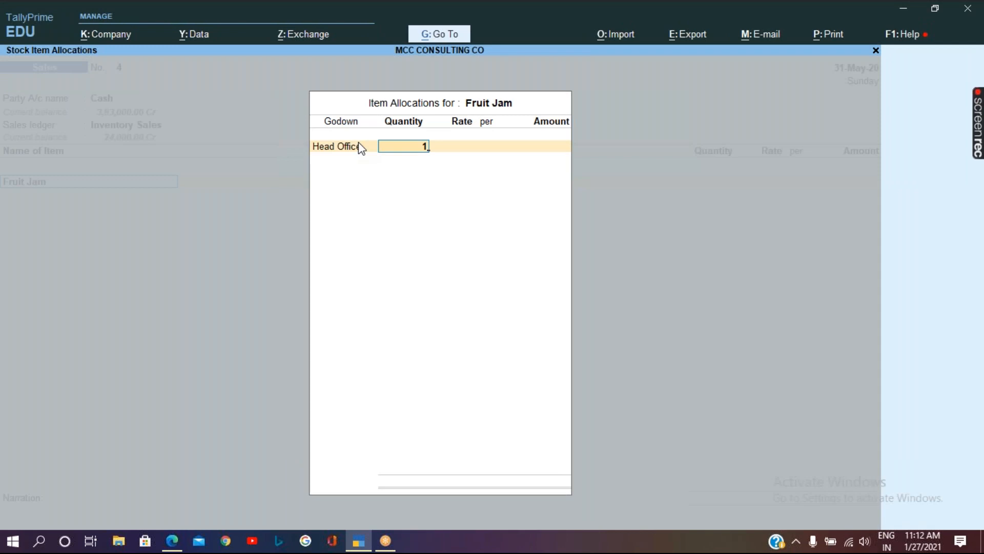
pyautogui.press('Return')
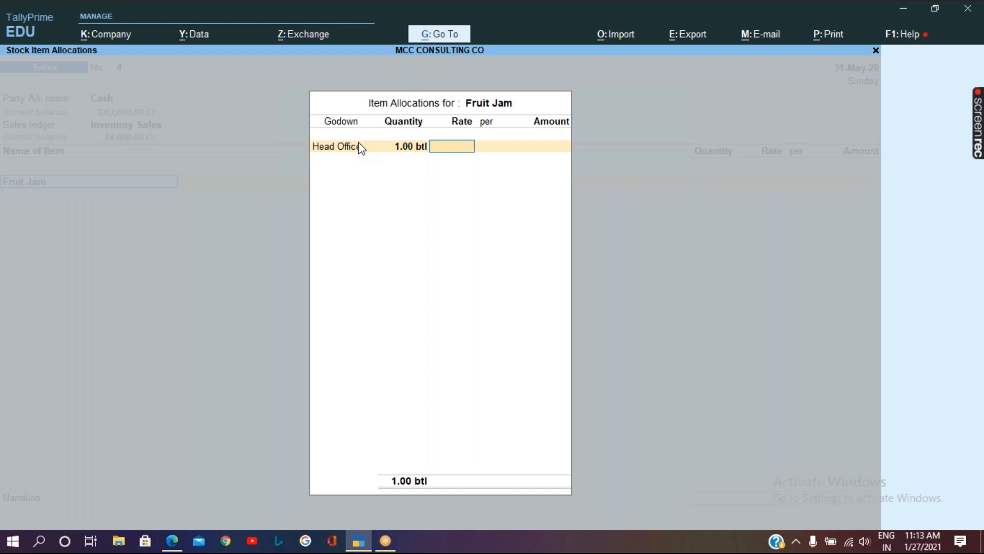
pyautogui.press('Return')
pyautogui.press('Return')
pyautogui.press('Return')
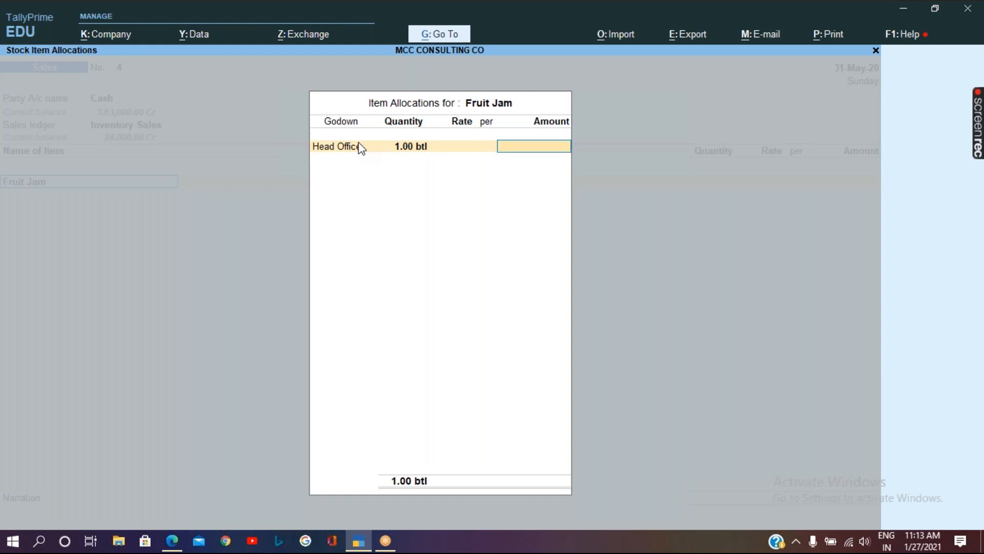
pyautogui.press('Return')
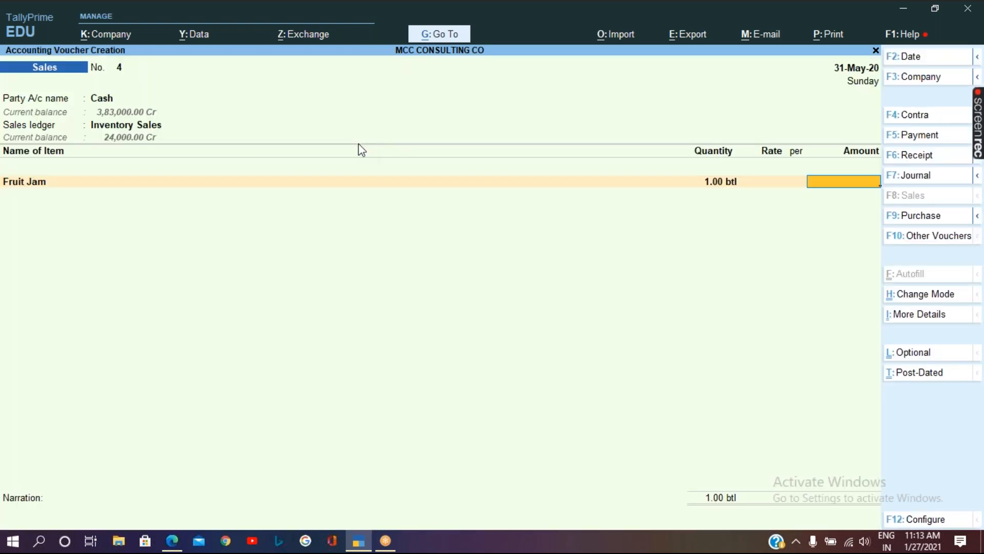
# - End the item list with Fruit Jam's amount blank and try to save the sales voucher without a narration
pyautogui.click(978, 123)
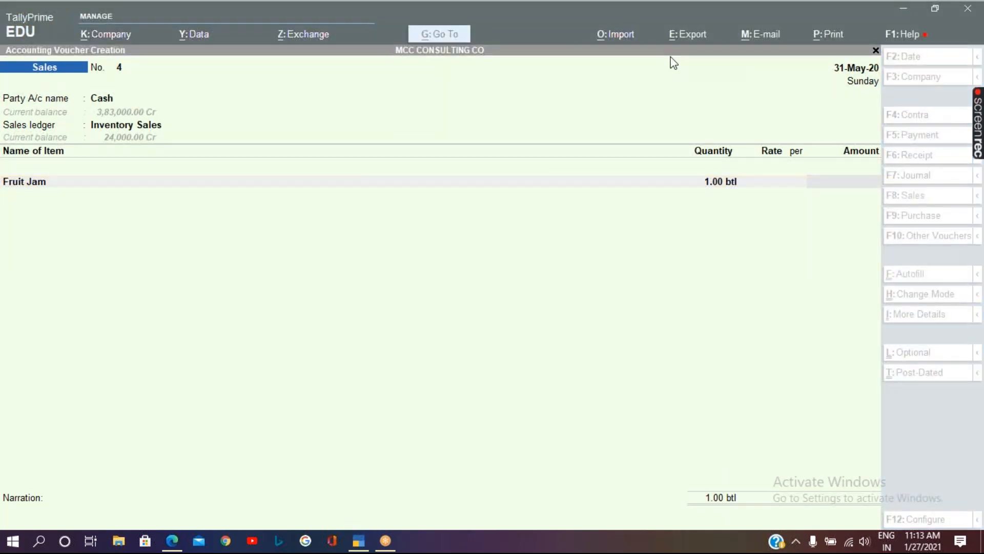
pyautogui.click(836, 186)
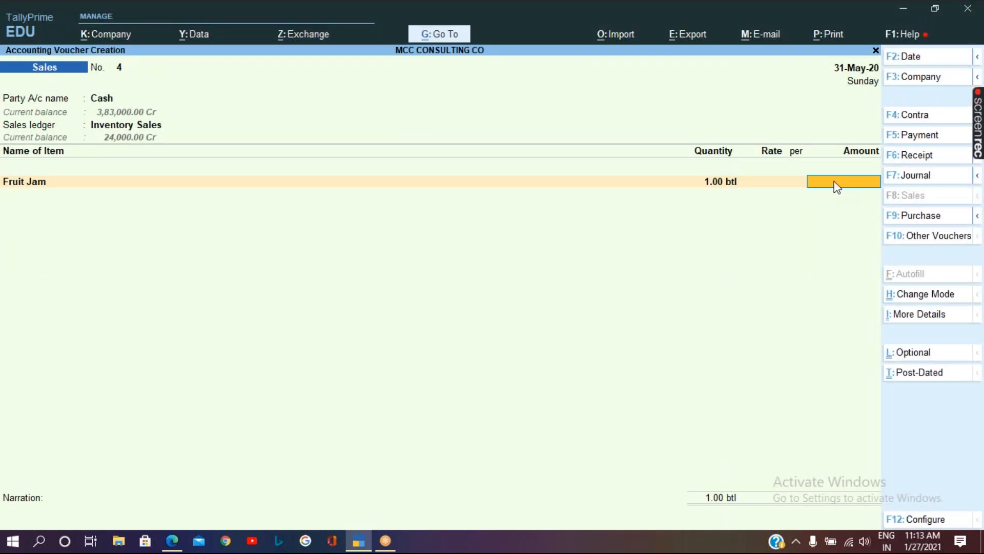
pyautogui.press('Return')
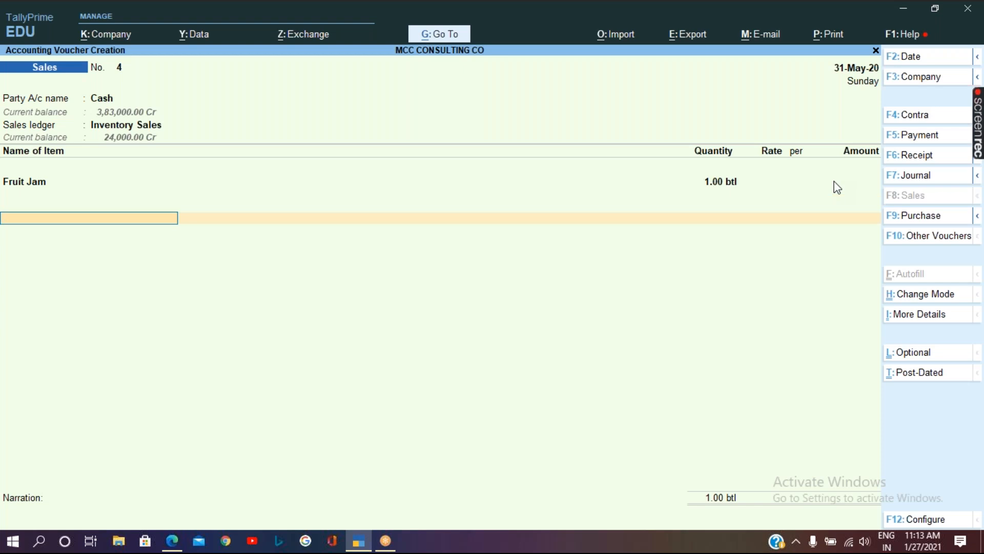
pyautogui.press('Return')
pyautogui.press('Return')
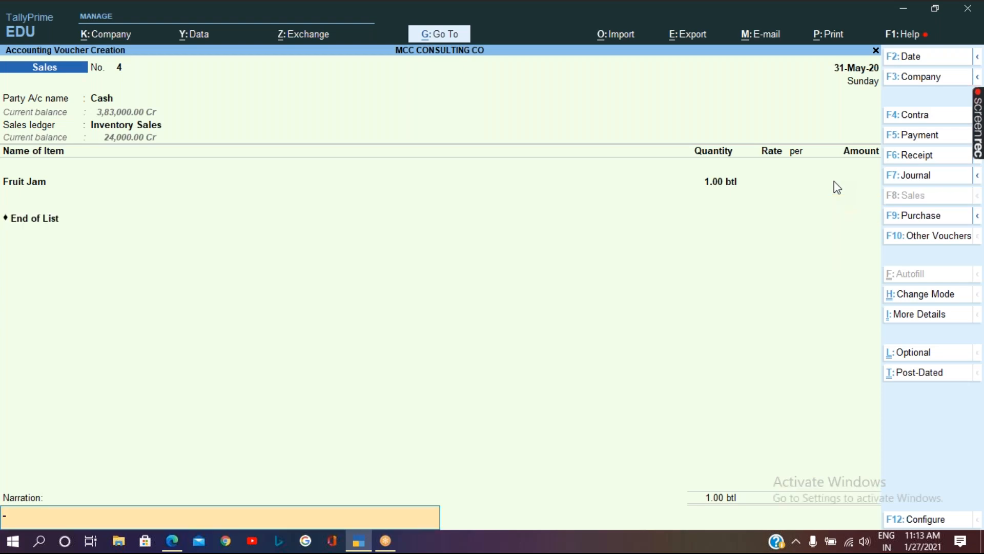
pyautogui.press('Return')
pyautogui.press('Return')
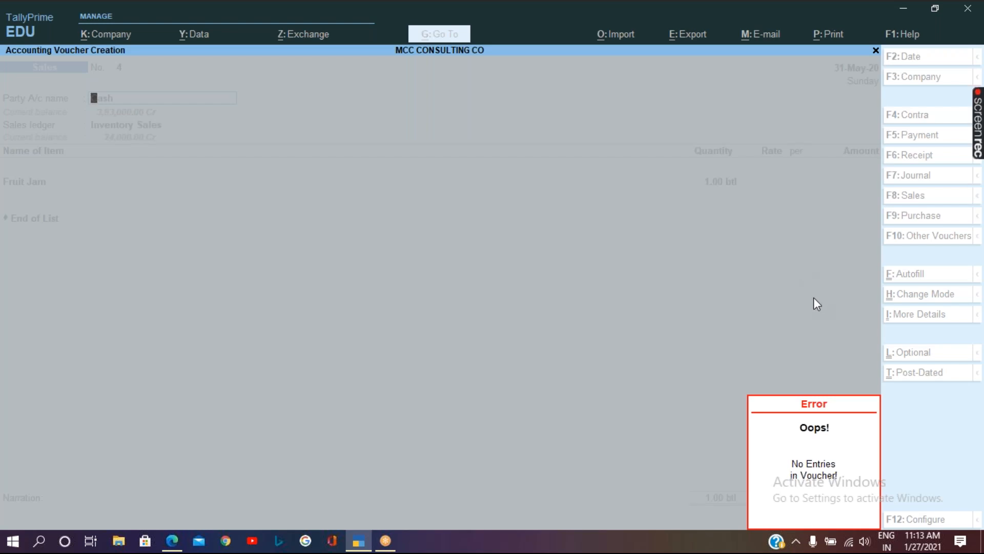
# - Review the company features, accept them as they are, and abandon the unsaved sales voucher to return to the Gateway of Tally
pyautogui.press('Escape')
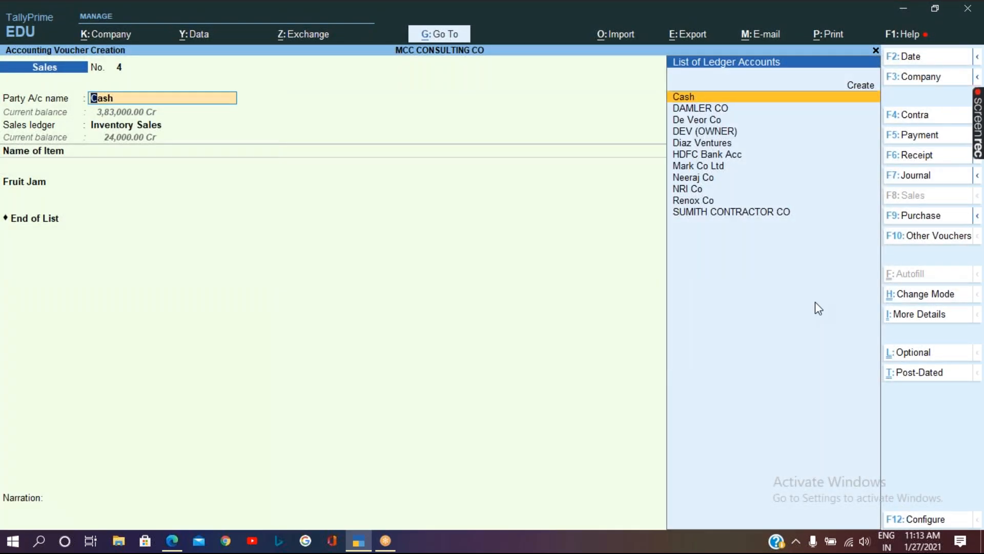
pyautogui.press('F11')
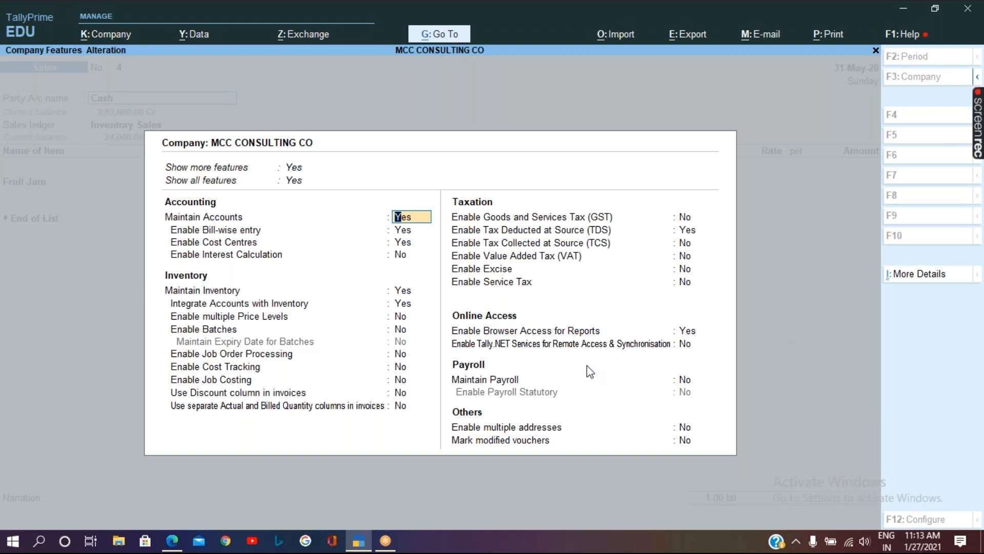
pyautogui.click(509, 18)
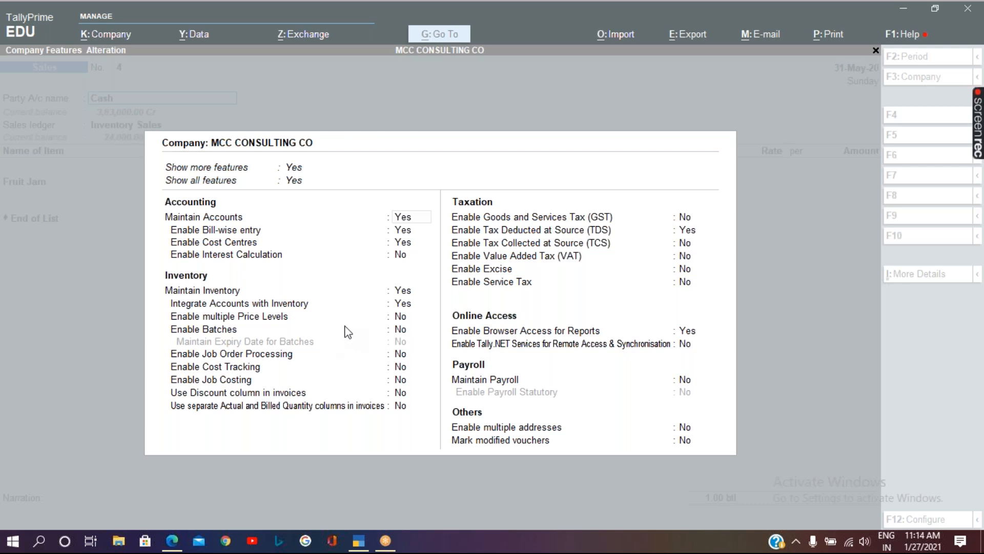
pyautogui.click(398, 105)
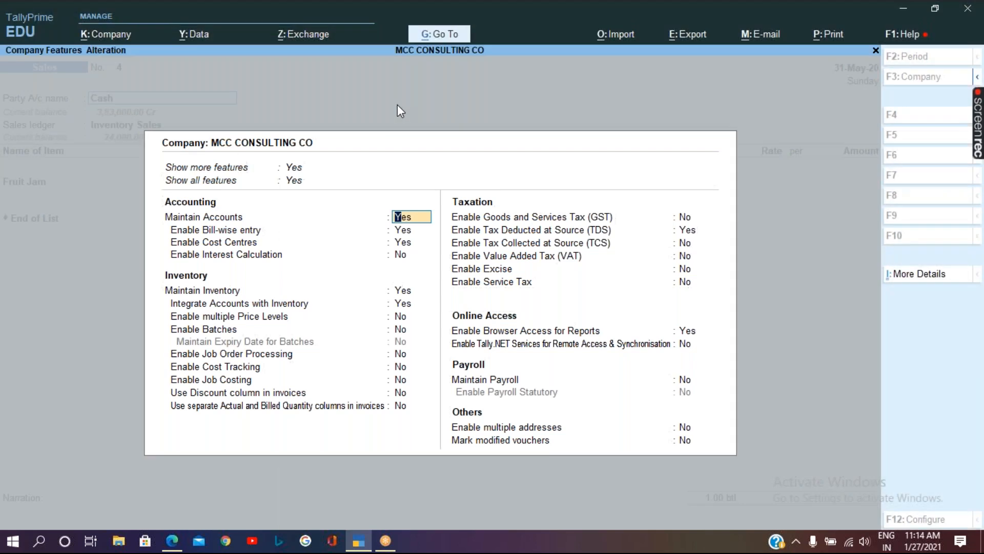
pyautogui.hotkey('ctrl', 'a')
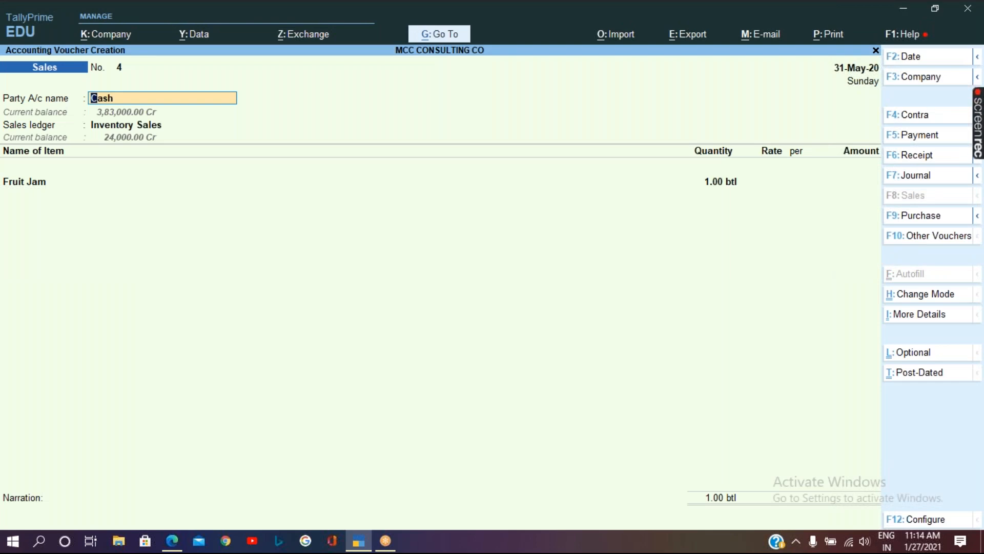
pyautogui.press('Escape')
pyautogui.press('y')
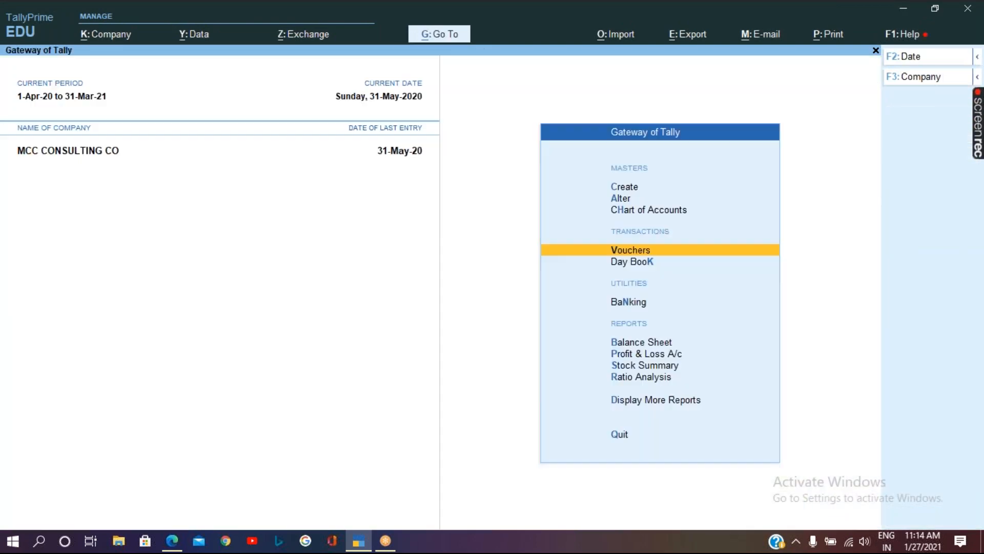
# - Open the Sales voucher type for alteration from the accounting masters
pyautogui.press('Up')
pyautogui.press('Up')
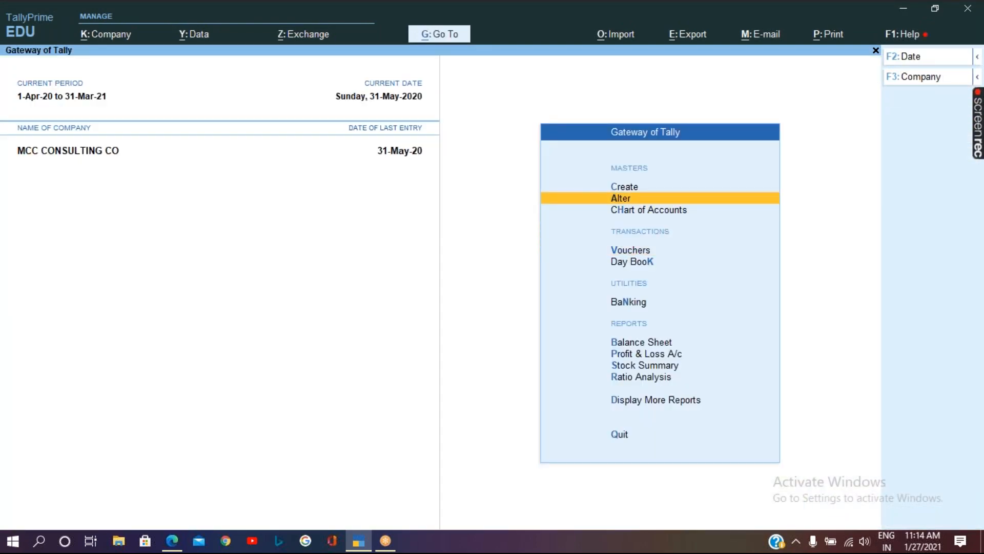
pyautogui.press('Return')
pyautogui.press('Down')
pyautogui.press('Down')
pyautogui.press('Down')
pyautogui.press('Down')
pyautogui.press('Down')
pyautogui.press('Down')
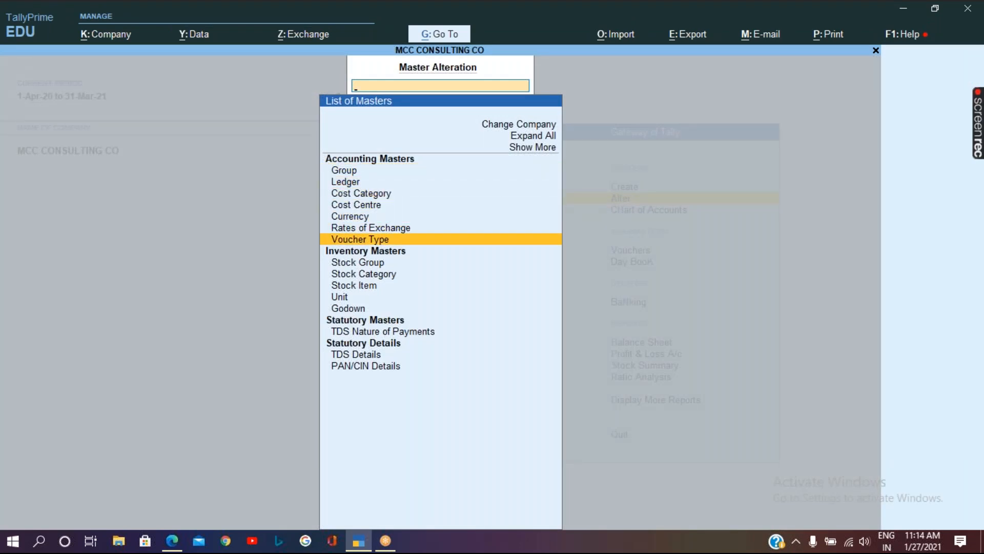
pyautogui.press('Return')
pyautogui.write('Sa')
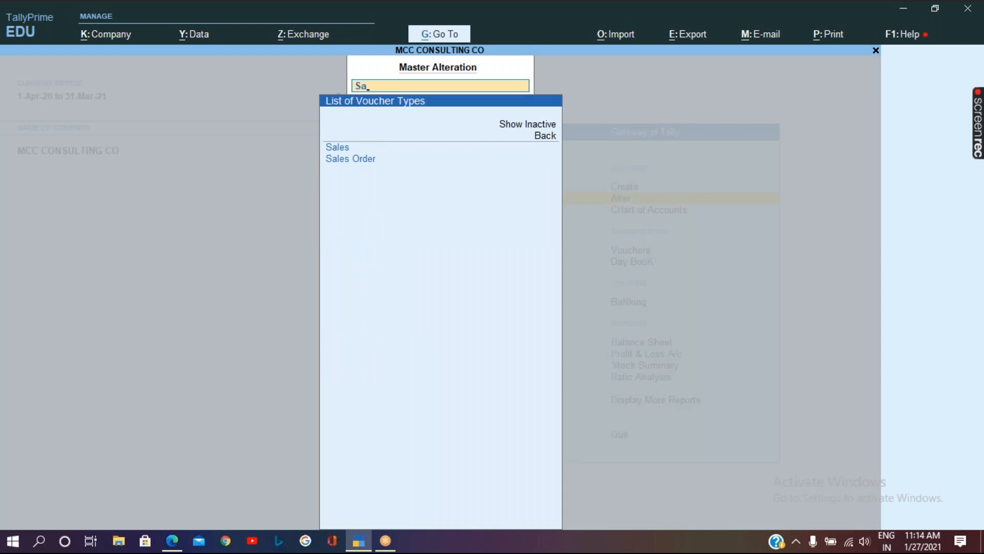
pyautogui.write('l')
pyautogui.press('Return')
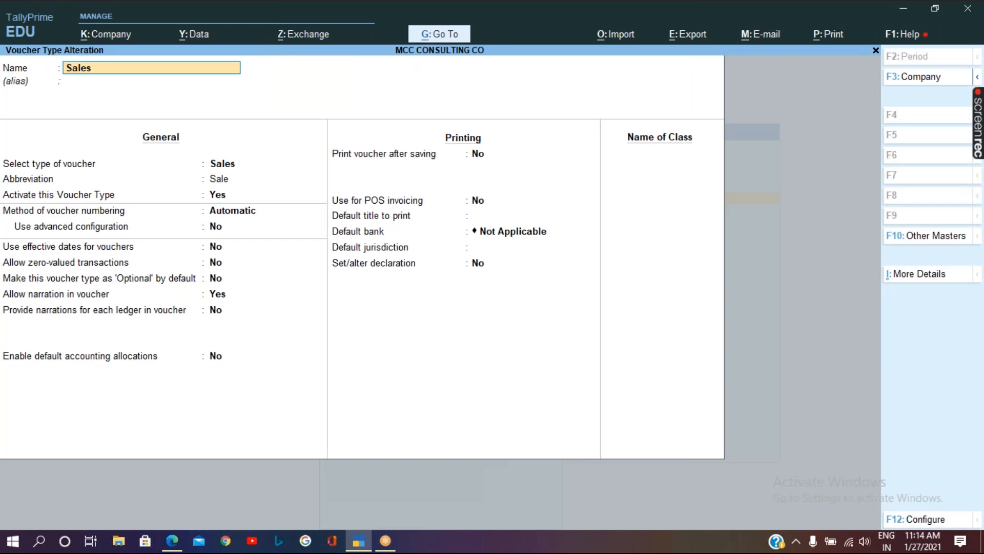
# - Set Allow zero-valued transactions to Yes for the Sales voucher type, save it and return to the list of masters
pyautogui.press('Return')
pyautogui.press('Return')
pyautogui.press('Return')
pyautogui.press('Return')
pyautogui.press('Return')
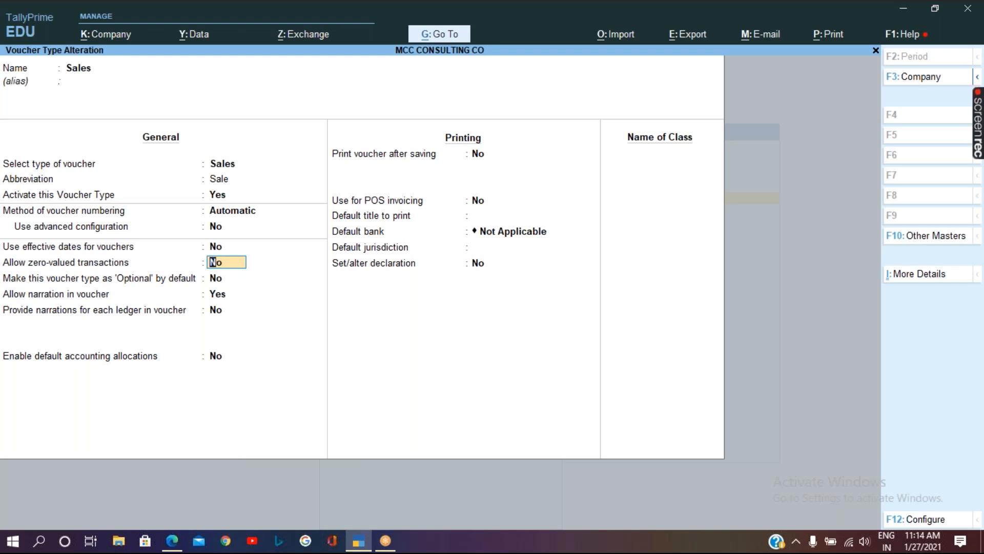
pyautogui.write('y')
pyautogui.press('Return')
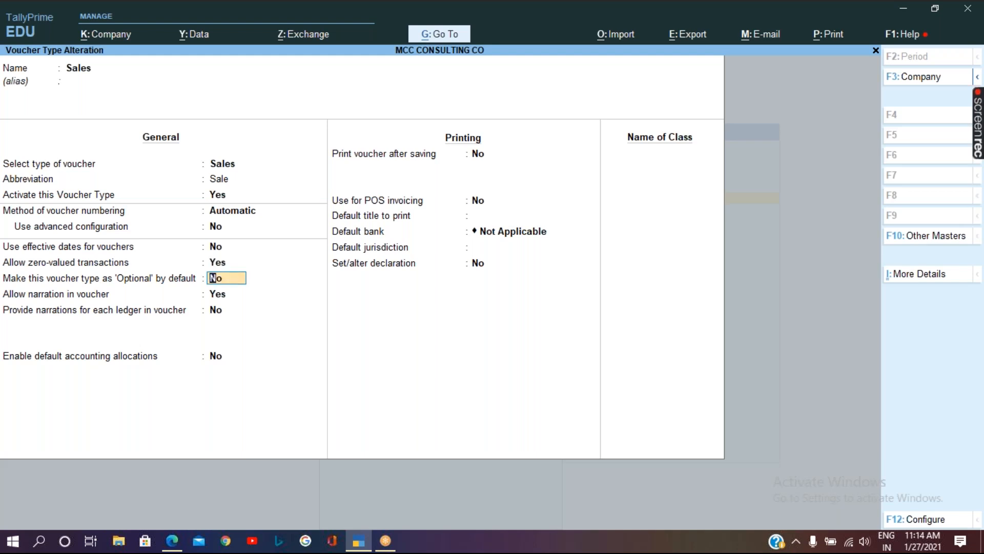
pyautogui.hotkey('ctrl', 'a')
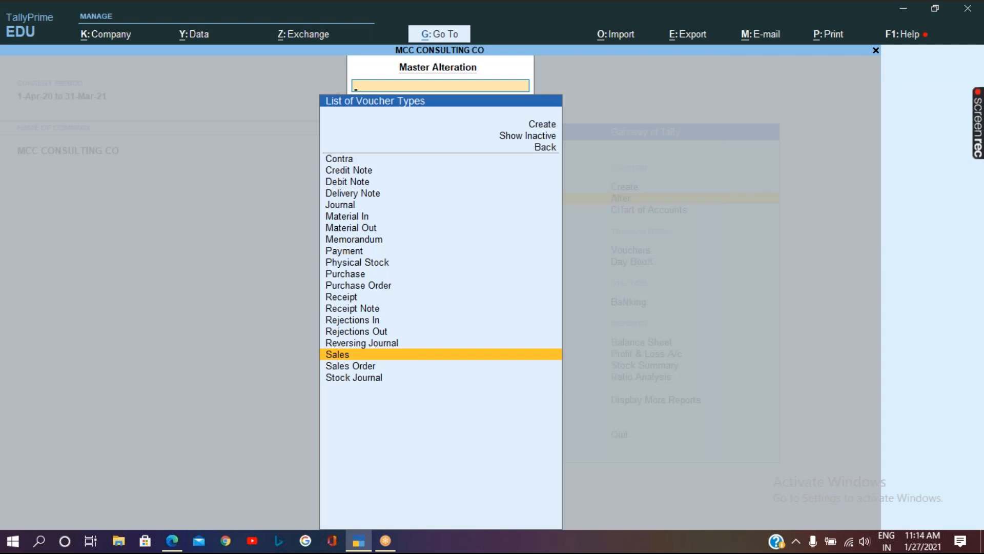
pyautogui.press('Escape')
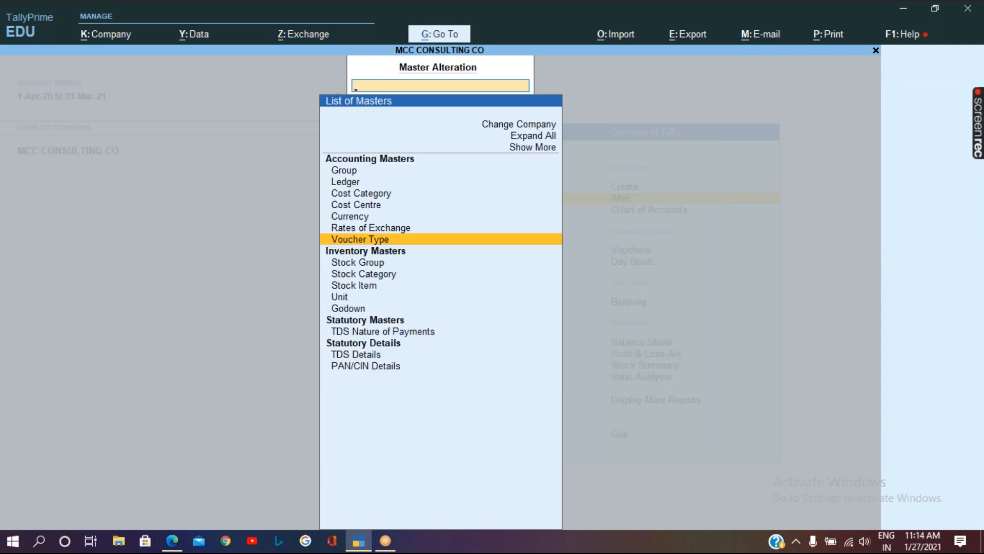
# - Start a new sales voucher with Cash as the party account and accept the blank dispatch details and default party details
pyautogui.press('Escape')
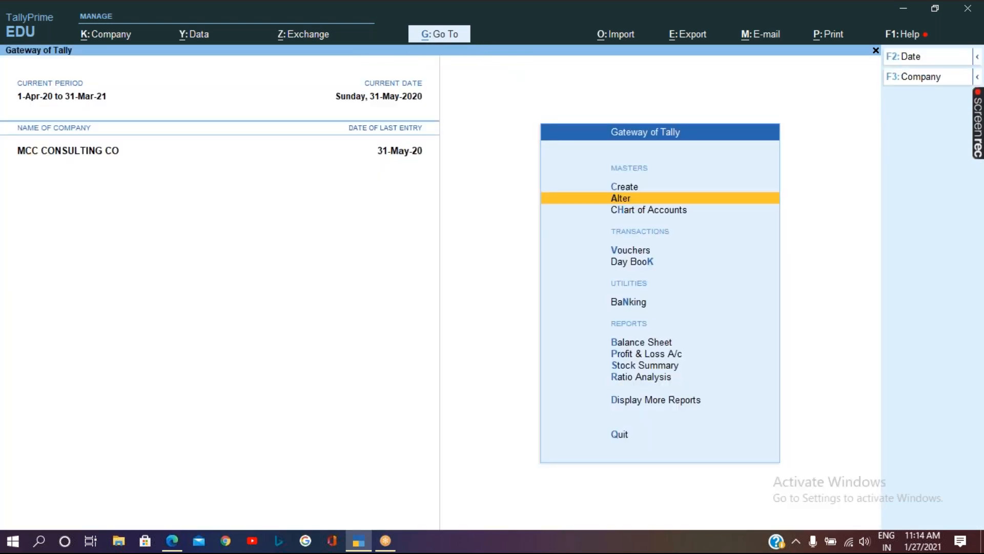
pyautogui.press('v')
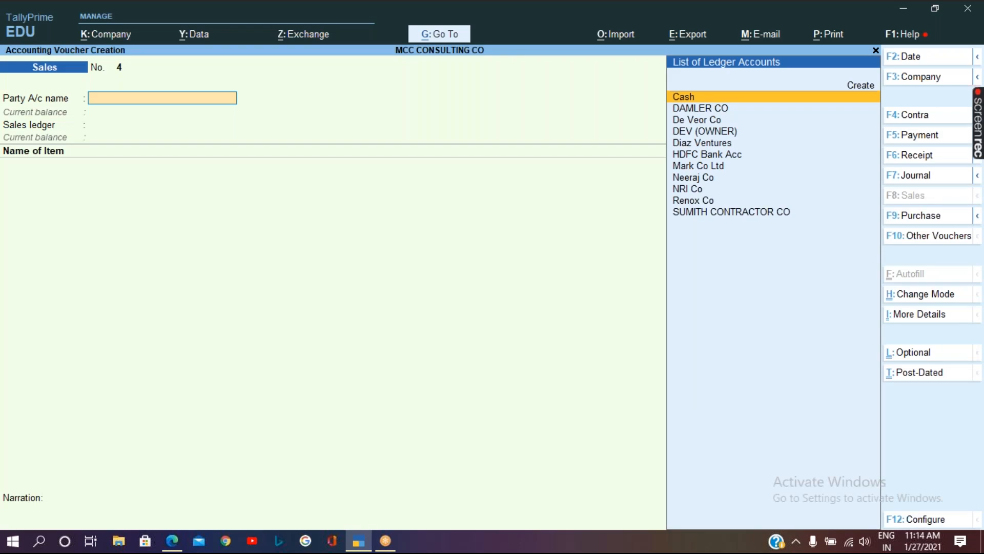
pyautogui.hotkey('alt', 'c')
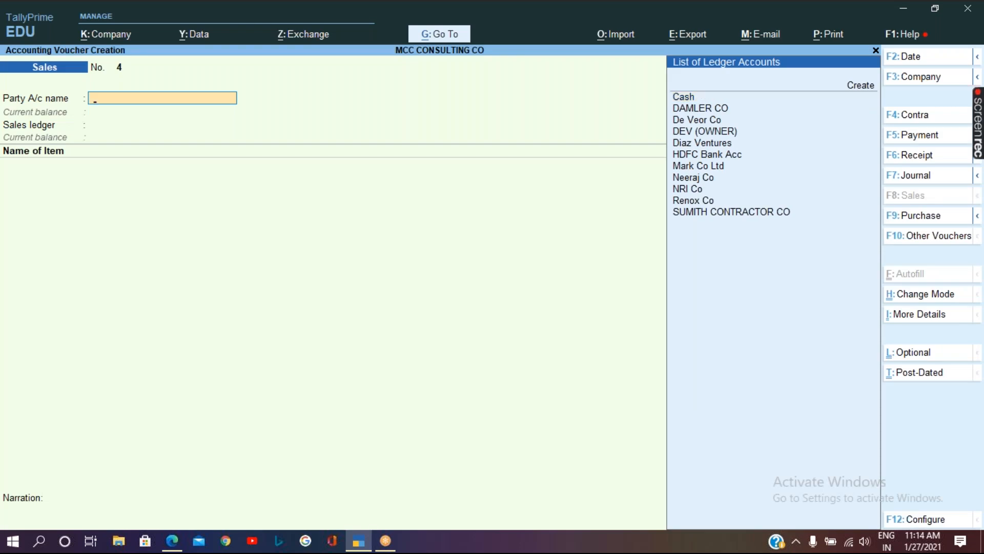
pyautogui.press('Down')
pyautogui.press('Down')
pyautogui.press('Return')
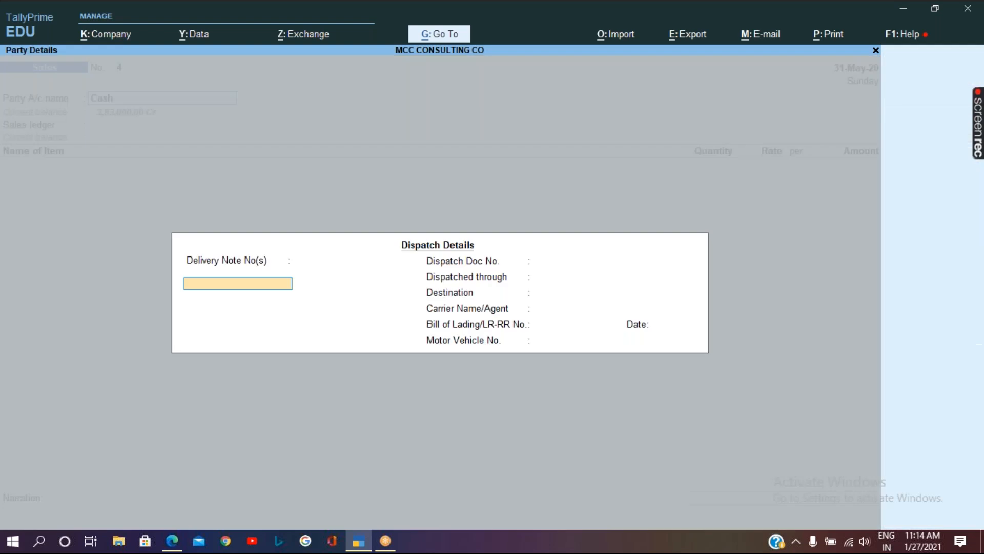
pyautogui.hotkey('ctrl', 'a')
pyautogui.hotkey('ctrl', 'a')
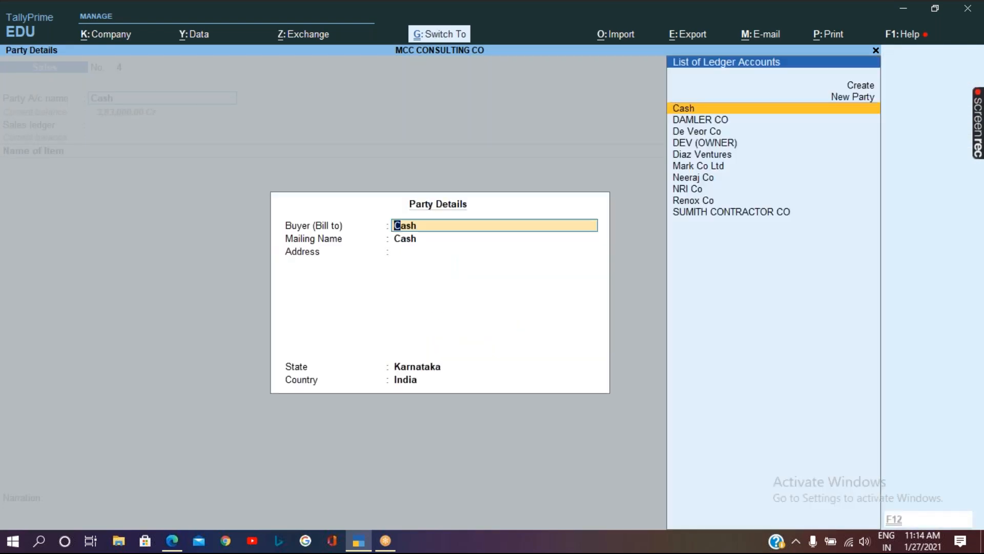
# - Choose Inventory Sales as the sales ledger of the cash sales voucher
pyautogui.press('space')
pyautogui.press('Down')
pyautogui.press('Down')
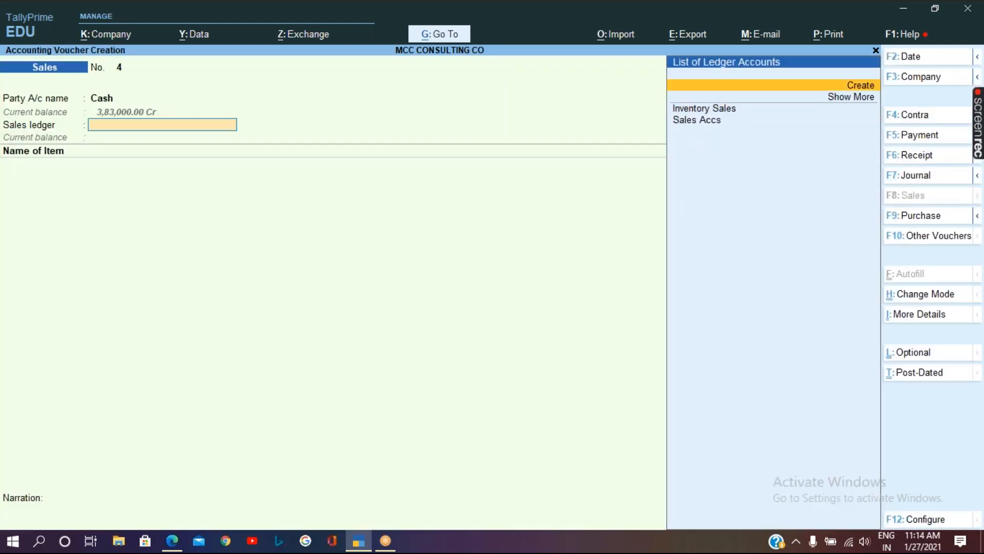
pyautogui.press('Down')
pyautogui.press('Return')
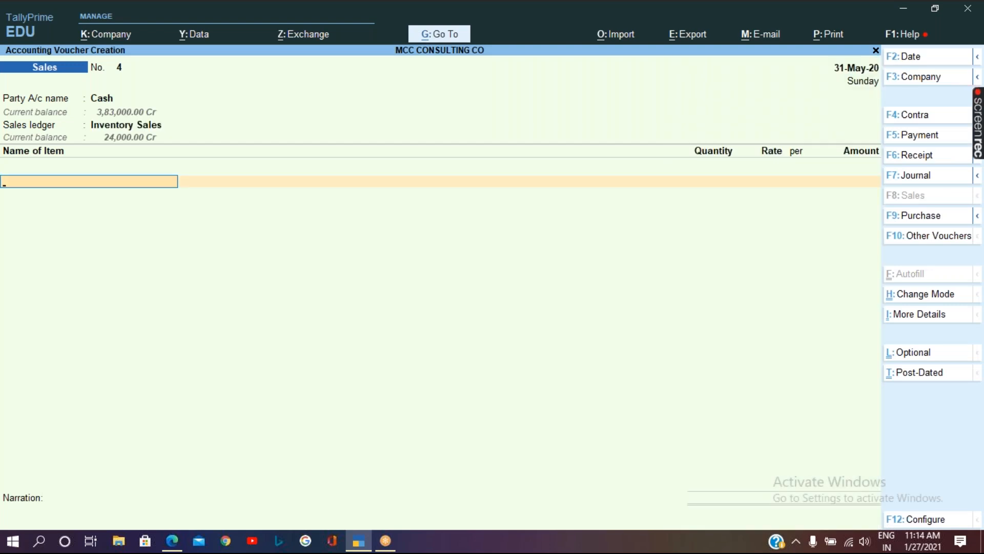
# - Add Fruit Jam from the Head Office godown with a quantity of 1 btl, leaving its rate and amount blank
pyautogui.press('Down')
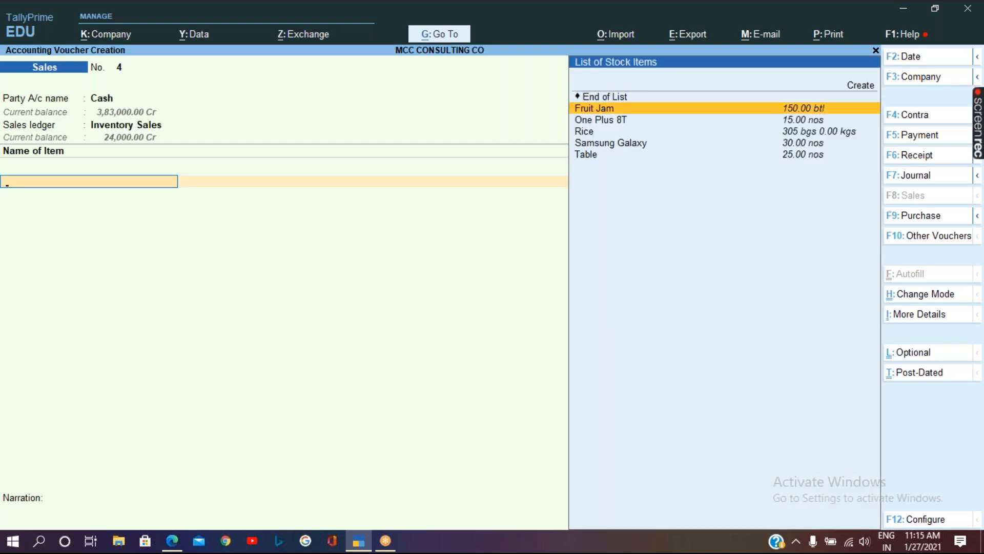
pyautogui.press('Return')
pyautogui.press('Down')
pyautogui.press('Down')
pyautogui.press('Down')
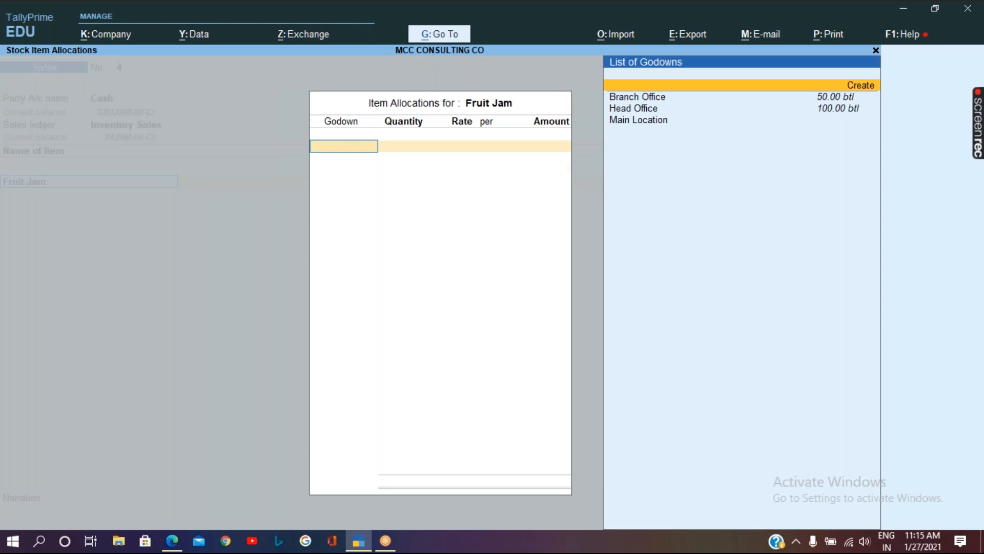
pyautogui.press('Return')
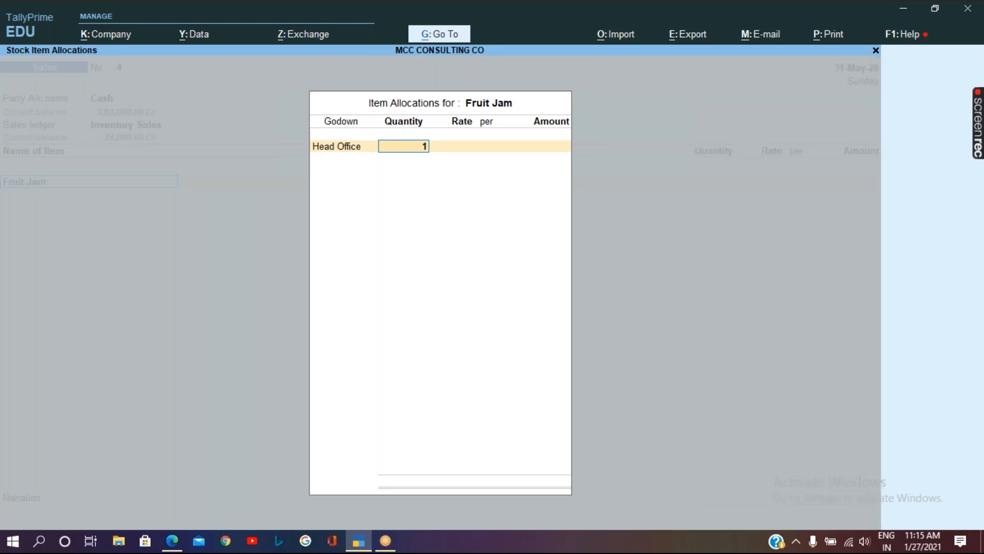
pyautogui.press('Return')
pyautogui.press('Return')
pyautogui.press('Return')
pyautogui.press('Return')
pyautogui.press('Return')
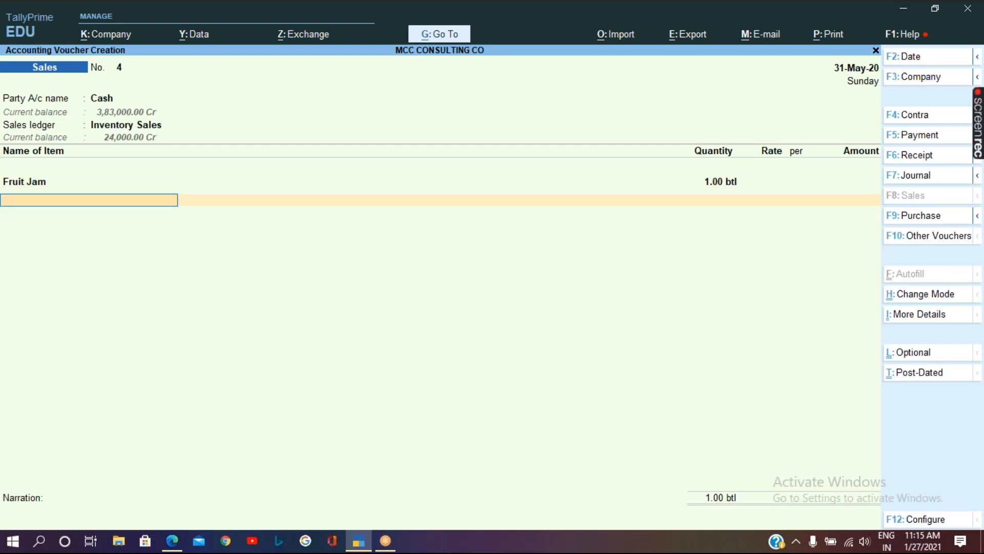
# - End the item list and save the zero-valued Fruit Jam sales voucher without a narration
pyautogui.press('Return')
pyautogui.press('Return')
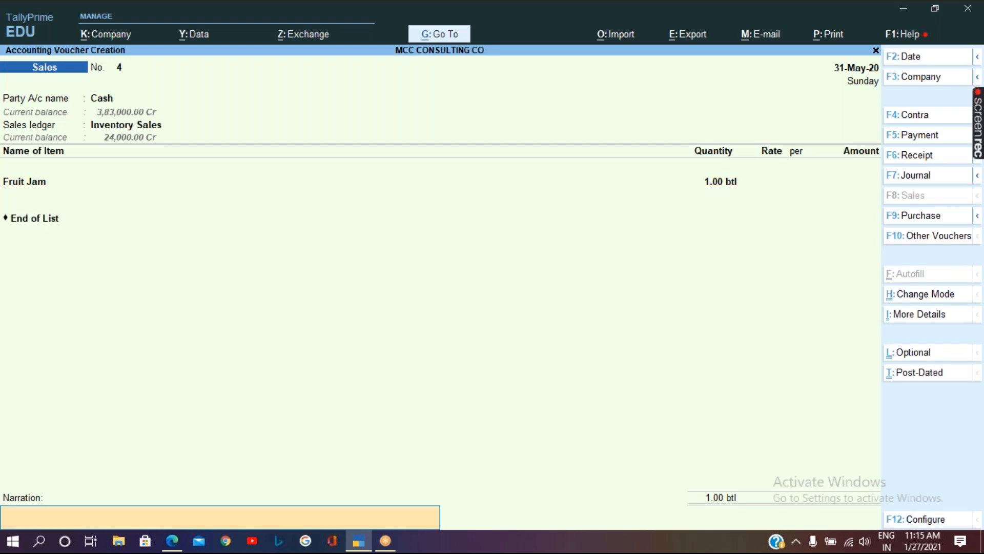
pyautogui.press('Return')
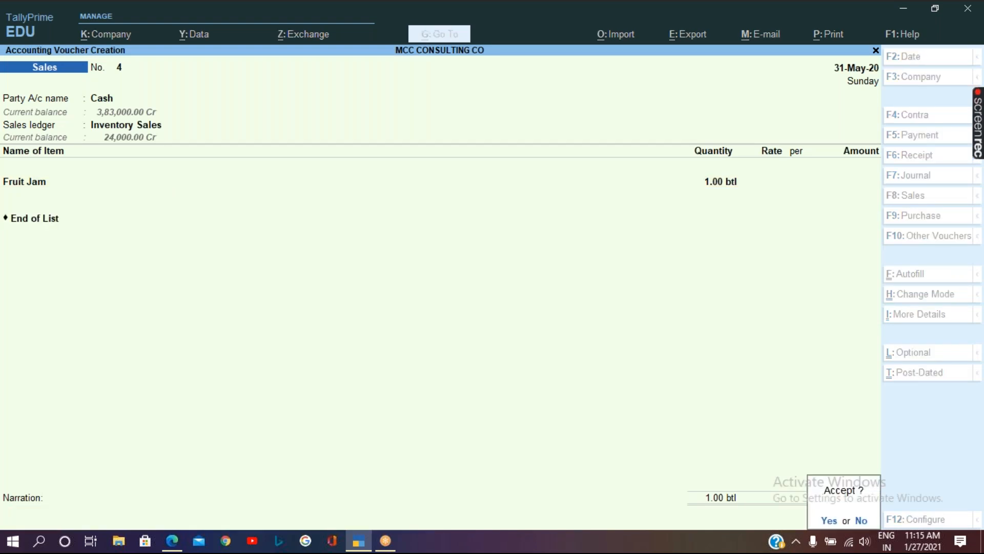
pyautogui.press('Return')
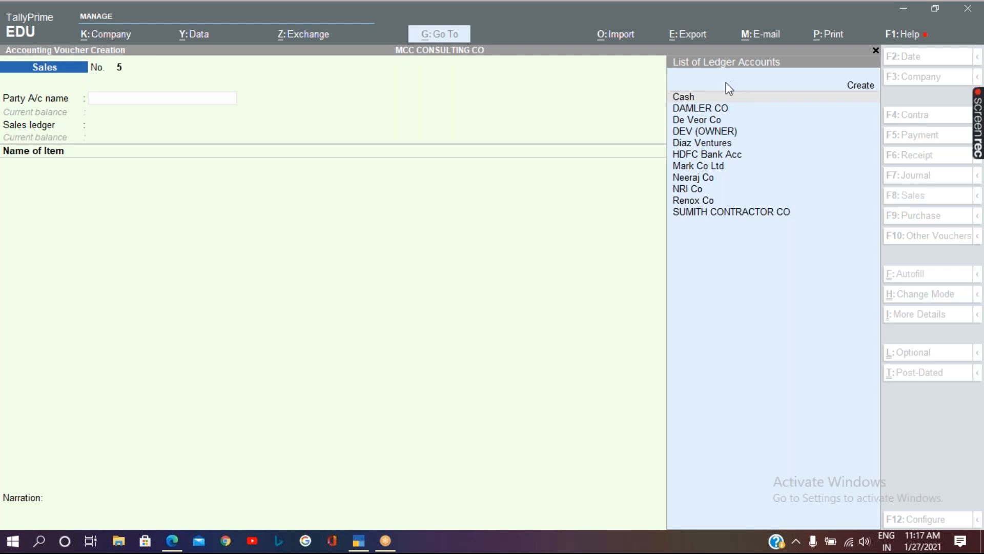
# - Set Use separate Actual and Billed Quantity columns in invoices to Yes in the company features and save them
pyautogui.click(658, 388)
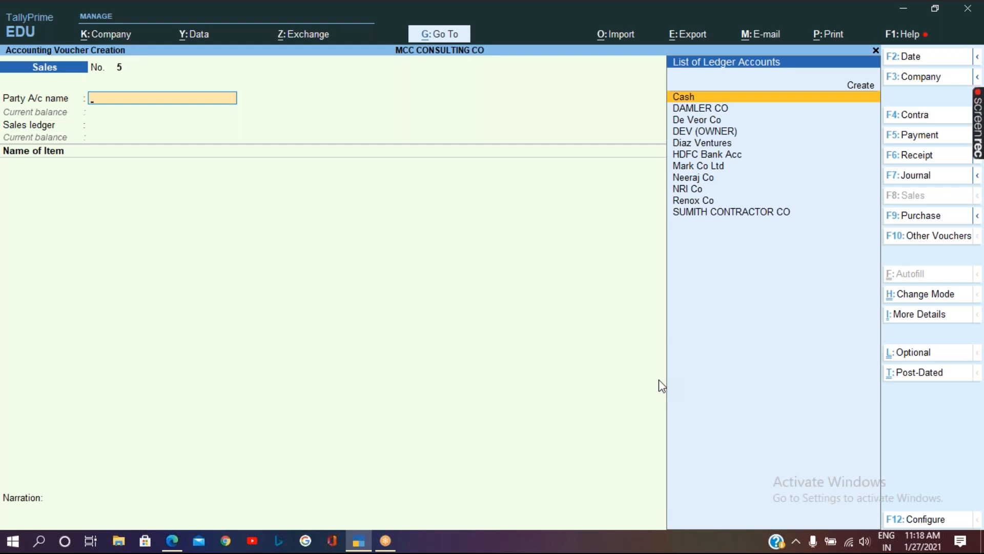
pyautogui.press('F11')
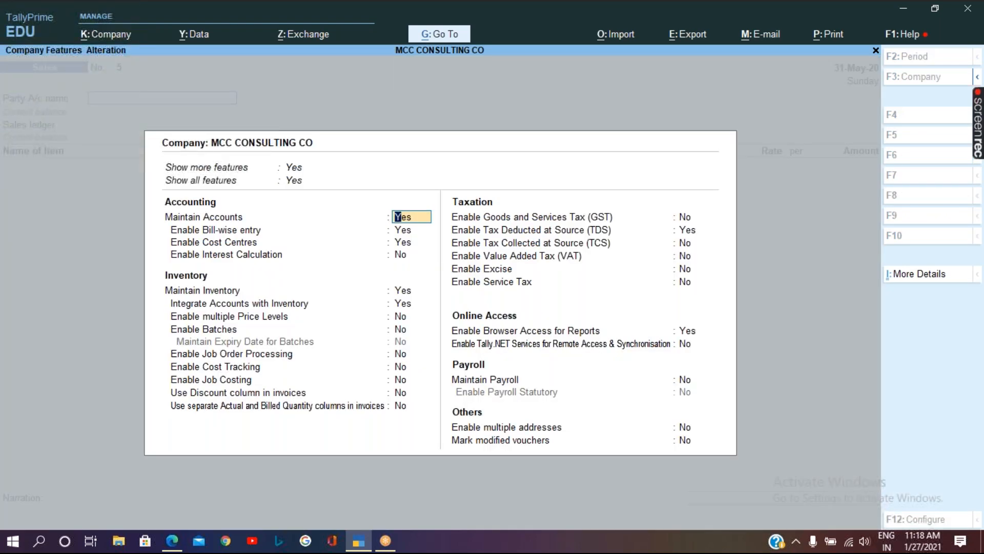
pyautogui.click(399, 406)
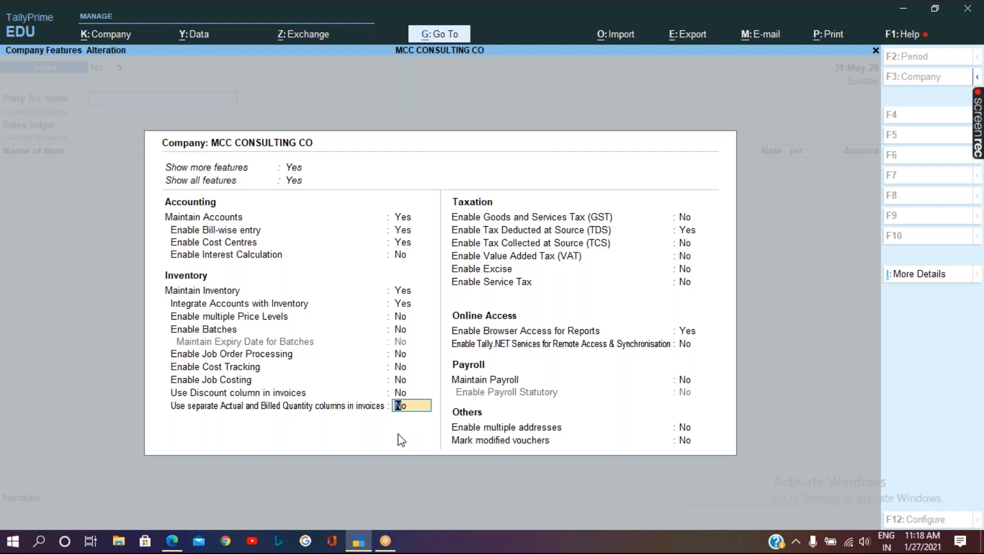
pyautogui.write('y')
pyautogui.press('Return')
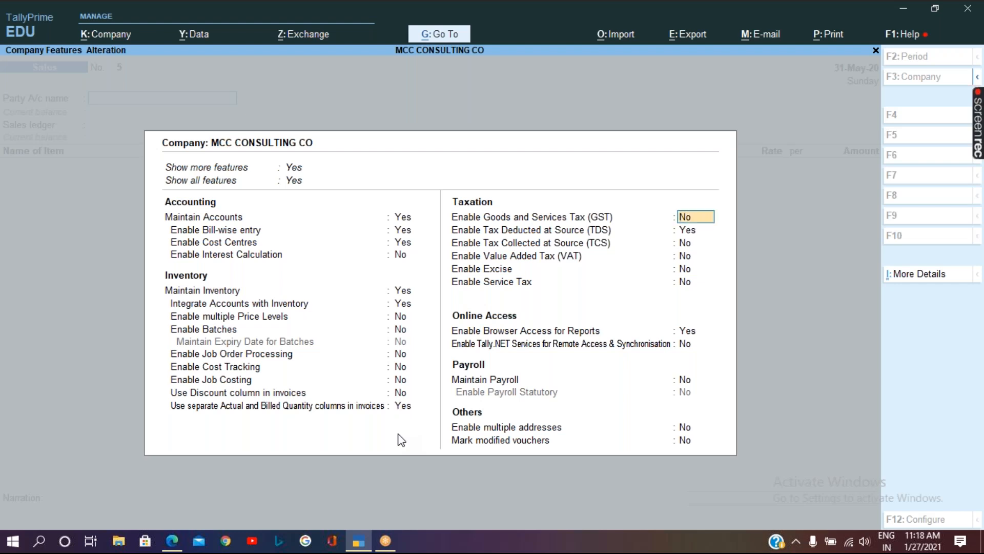
pyautogui.hotkey('ctrl', 'a')
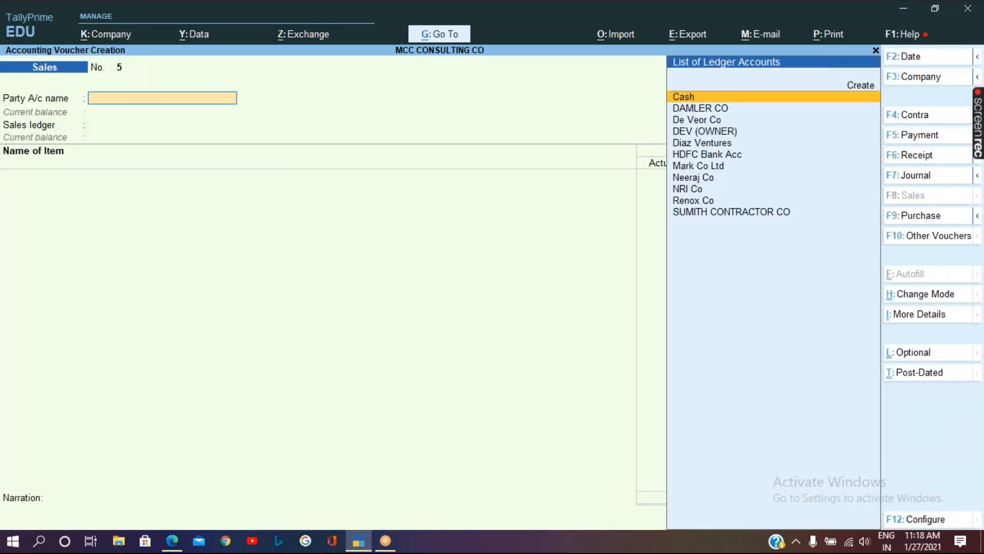
# - Fill in the new sales voucher with Cash as the party, default party details and Inventory Sales as the sales ledger
pyautogui.press('Return')
pyautogui.press('ctrl')
pyautogui.hotkey('ctrl', 'a')
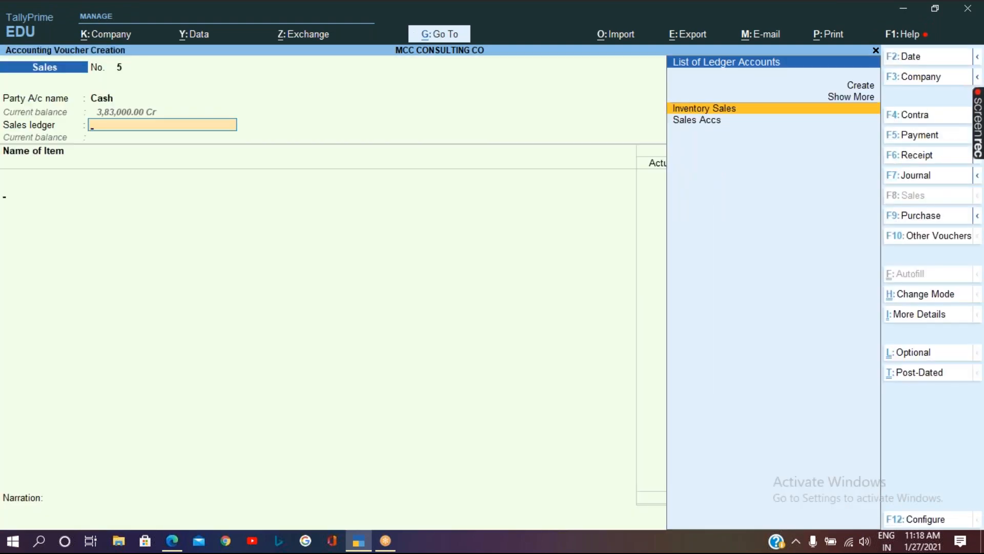
pyautogui.press('Return')
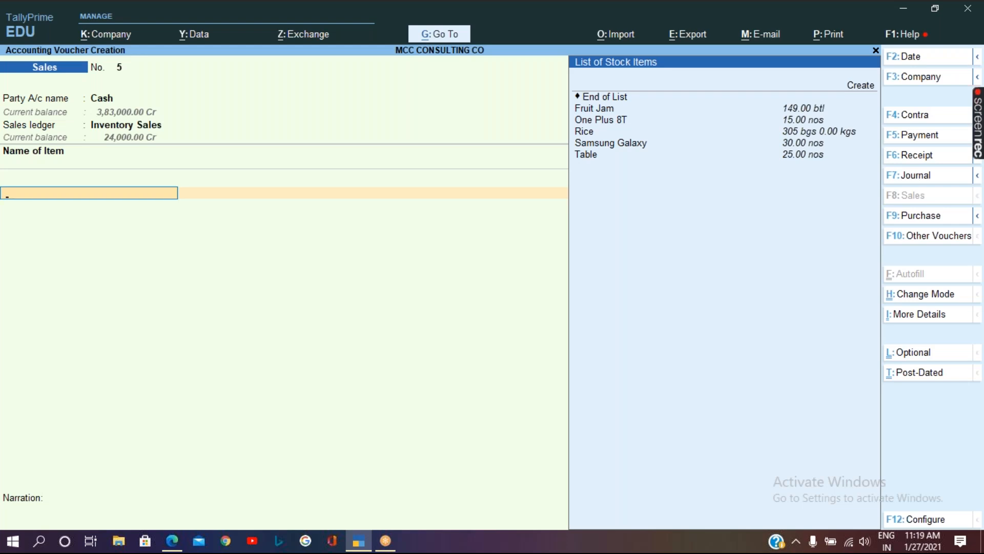
# - Add Fruit Jam from the Head Office godown with an actual quantity of 3 btl and a billed quantity of 2 btl
pyautogui.press('Down')
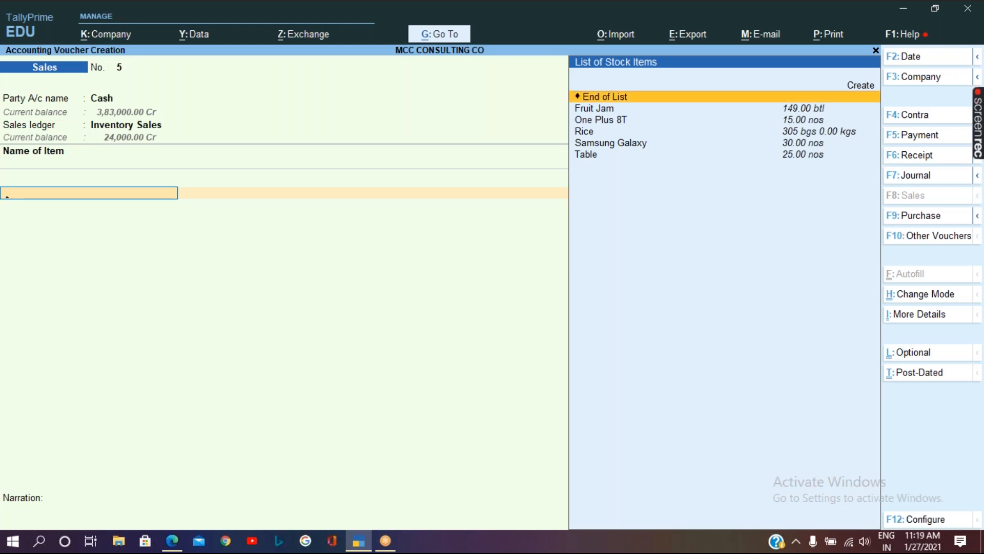
pyautogui.press('Down')
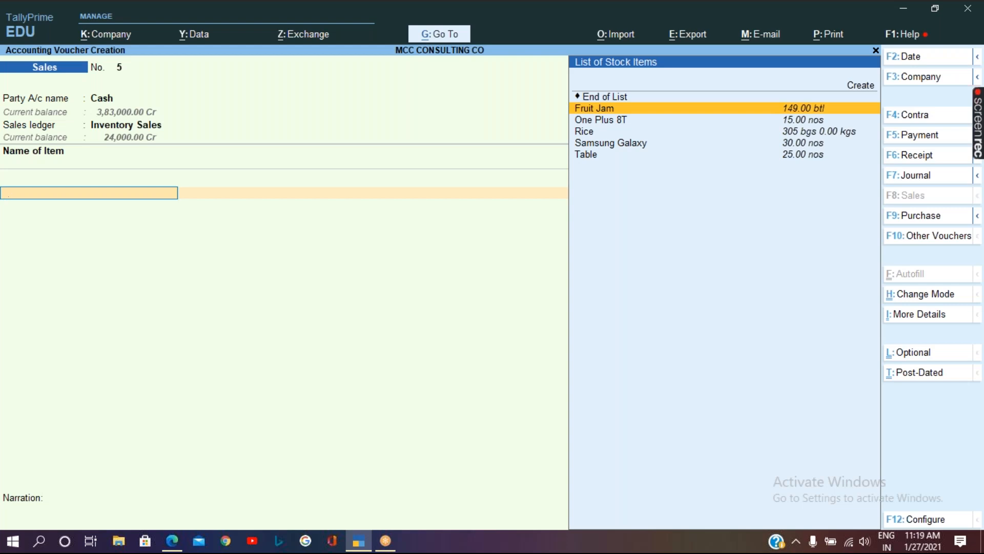
pyautogui.press('Return')
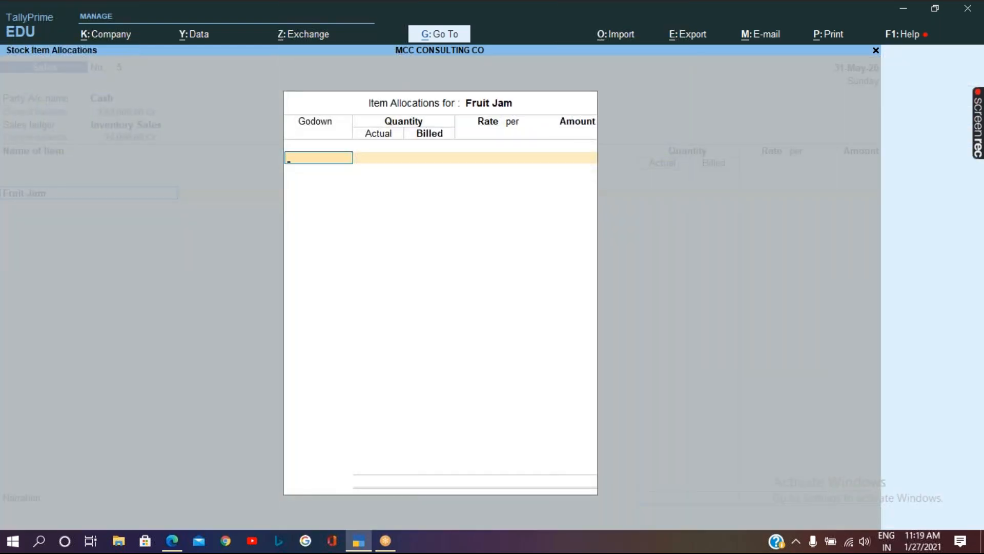
pyautogui.press('Down')
pyautogui.press('Down')
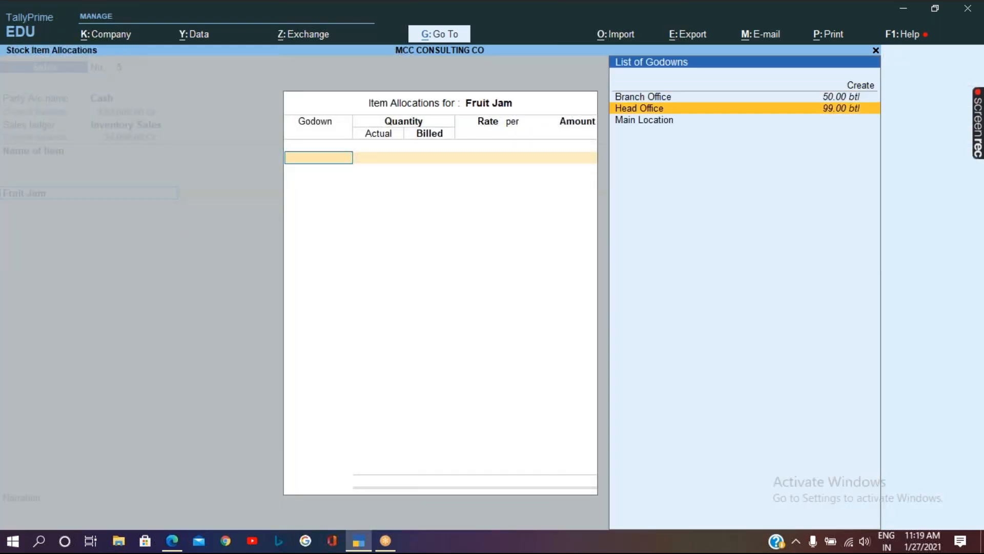
pyautogui.press('Return')
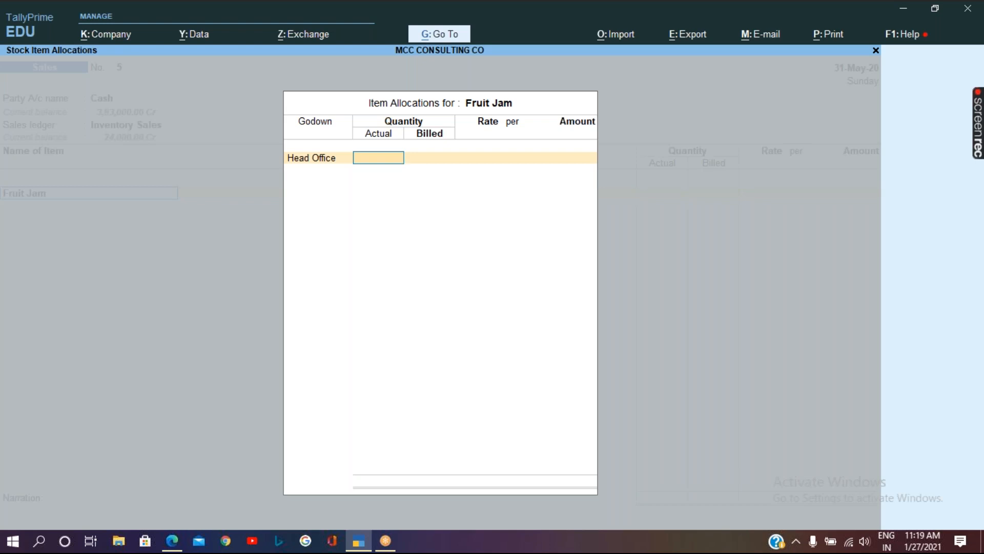
pyautogui.write('3')
pyautogui.press('Return')
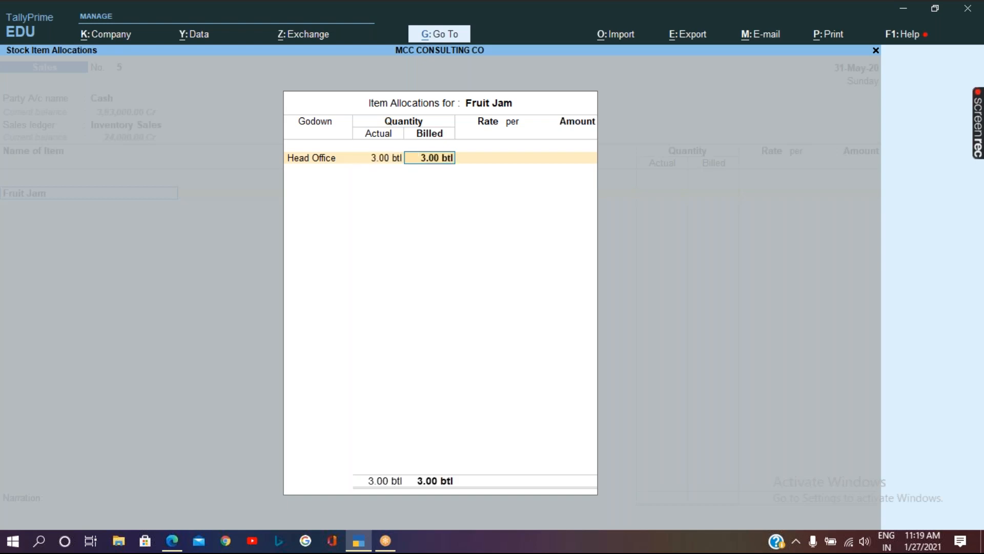
pyautogui.write('2')
pyautogui.press('Return')
# - Check Fruit Jam's cost in the stock query, set its rate to 75 per btl and complete the item allocation
pyautogui.hotkey('alt', 's')
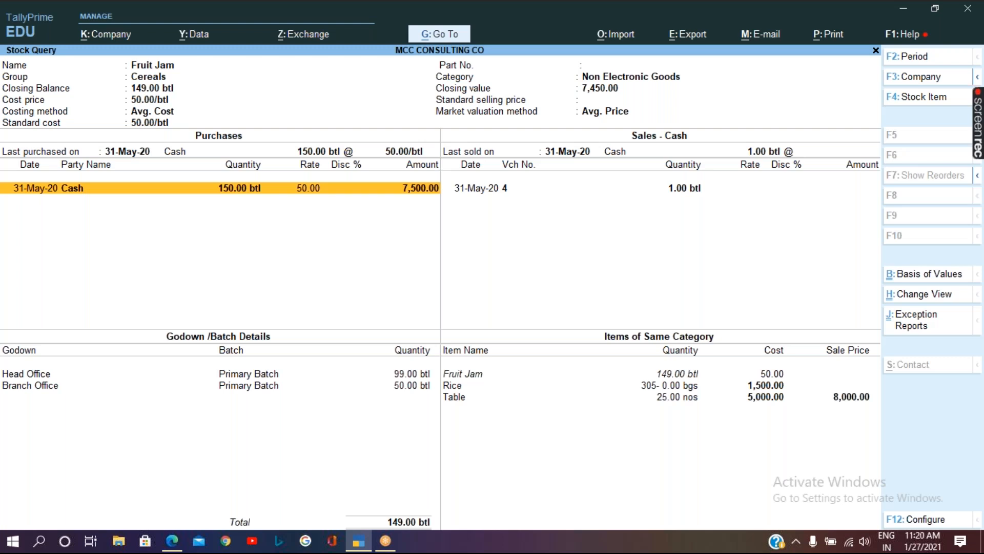
pyautogui.press('Escape')
pyautogui.write('75')
pyautogui.press('Return')
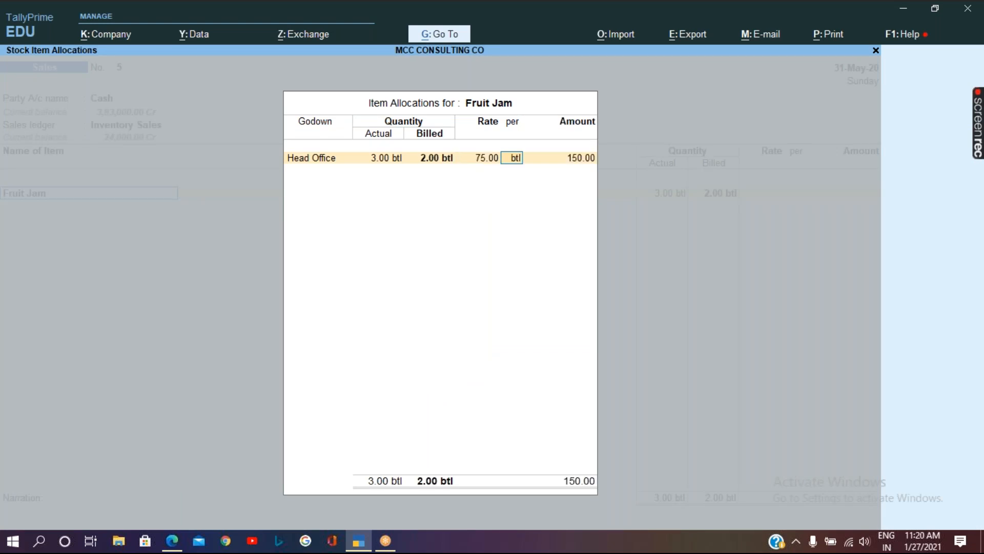
pyautogui.press('Return')
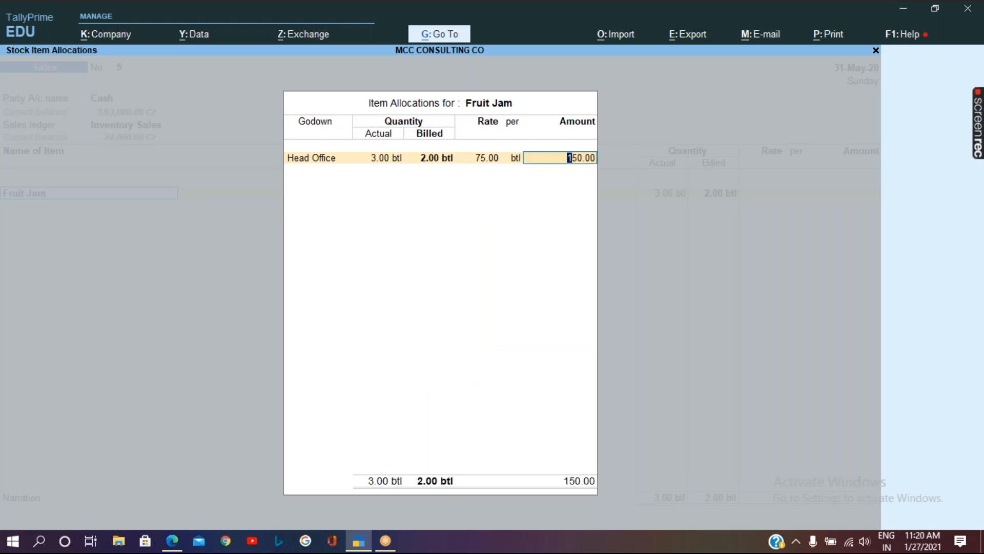
pyautogui.press('Return')
pyautogui.press('Return')
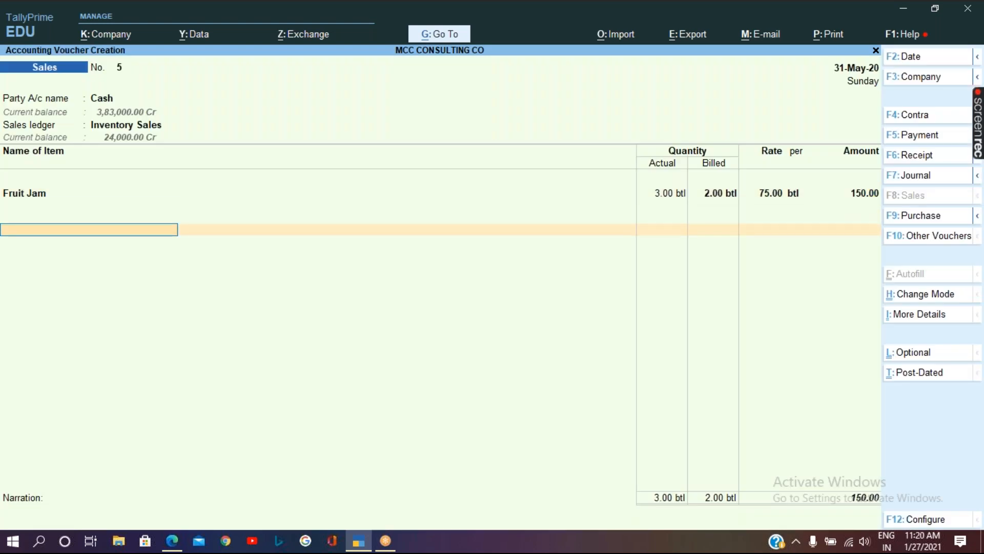
# - End the item list and save the sales voucher with separate actual and billed quantities without a narration
pyautogui.press('Return')
pyautogui.press('Return')
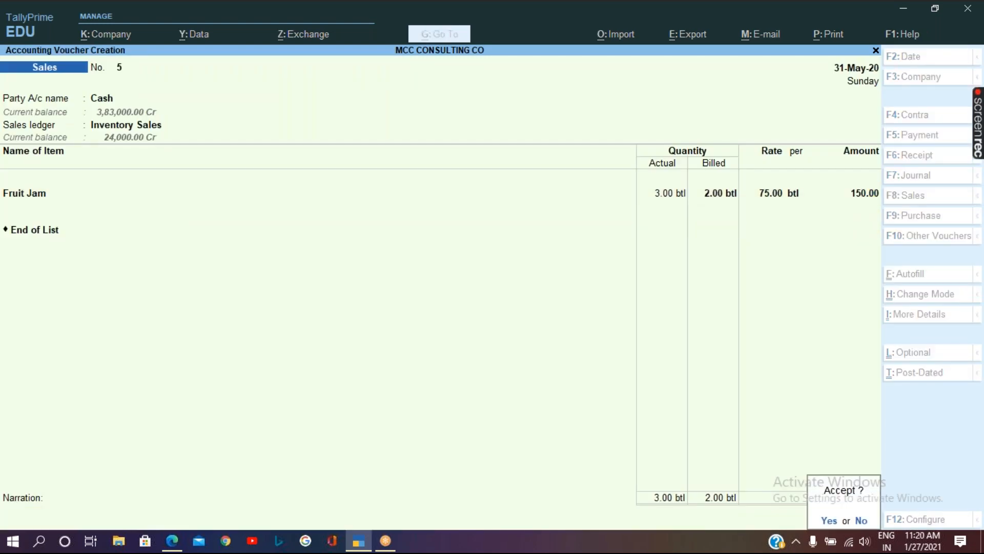
pyautogui.press('Return')
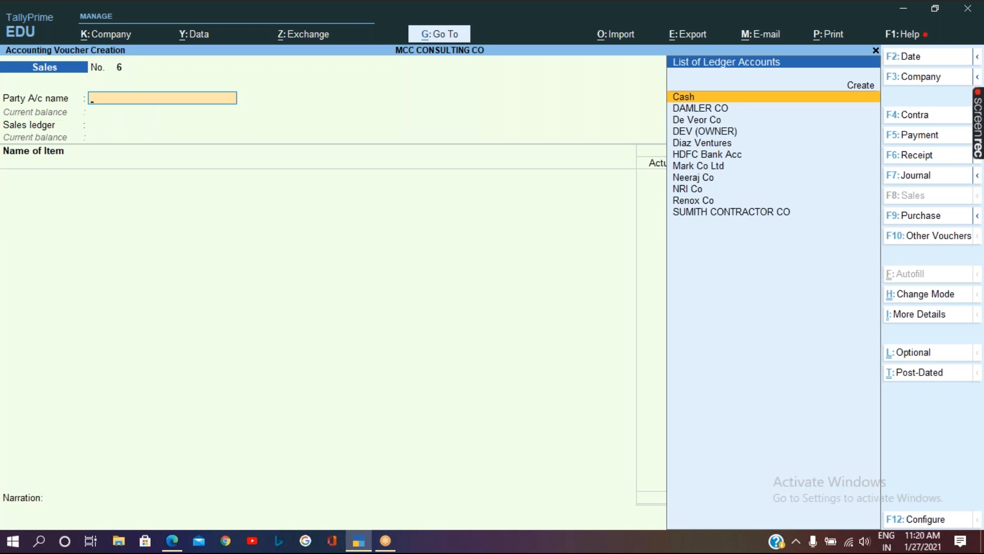